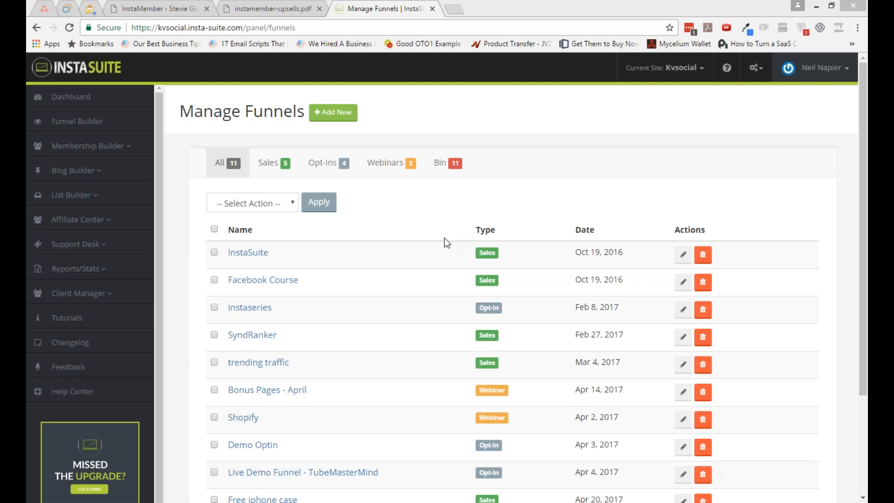
- Create a sales funnel named "IF funnel" with 2 upsells and 1 downsell
left_click(333, 112)
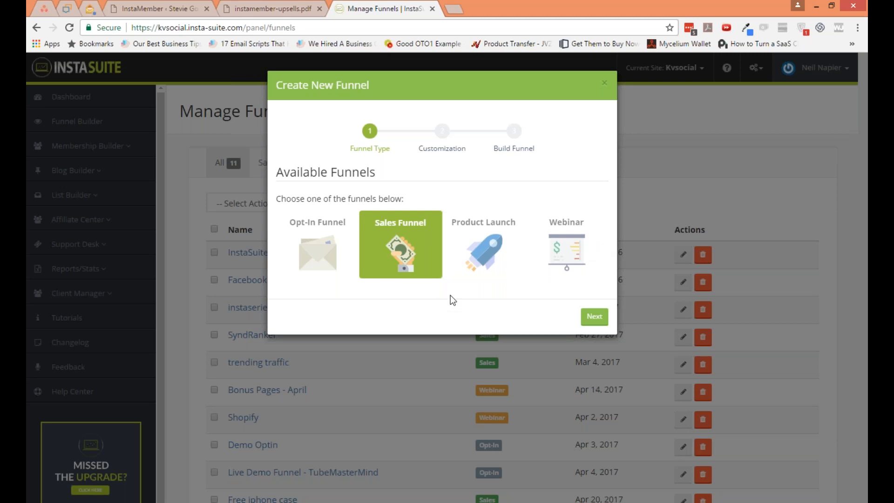
left_click(595, 317)
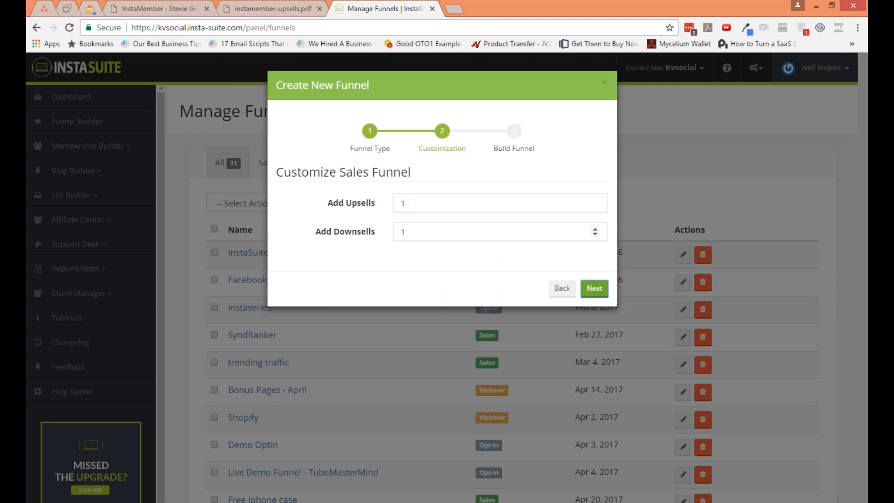
left_click_drag(429, 204, 387, 203)
type("2")
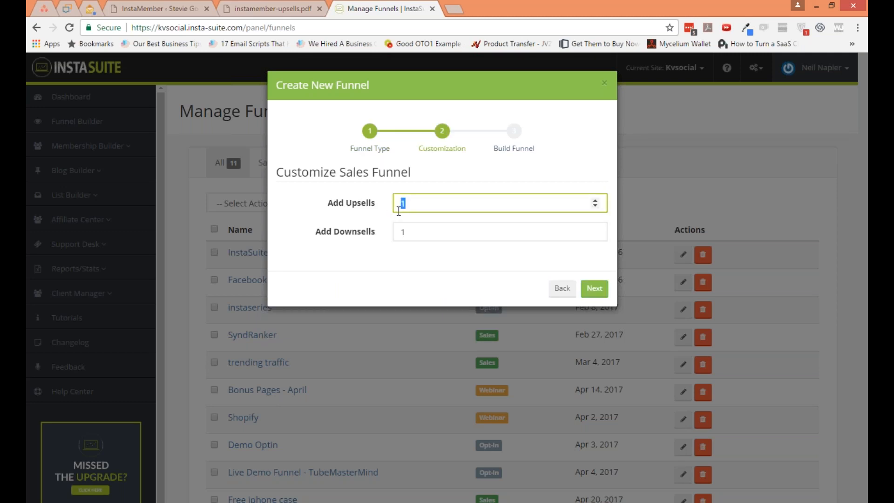
left_click(594, 289)
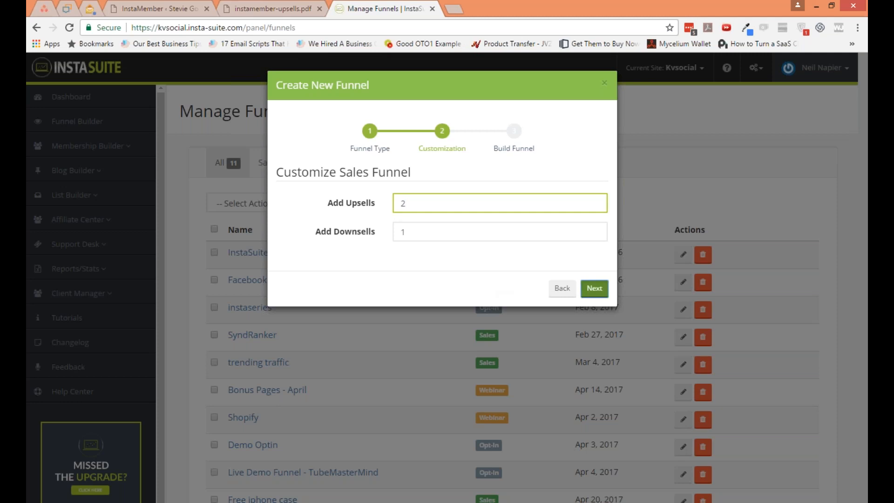
left_click(499, 204)
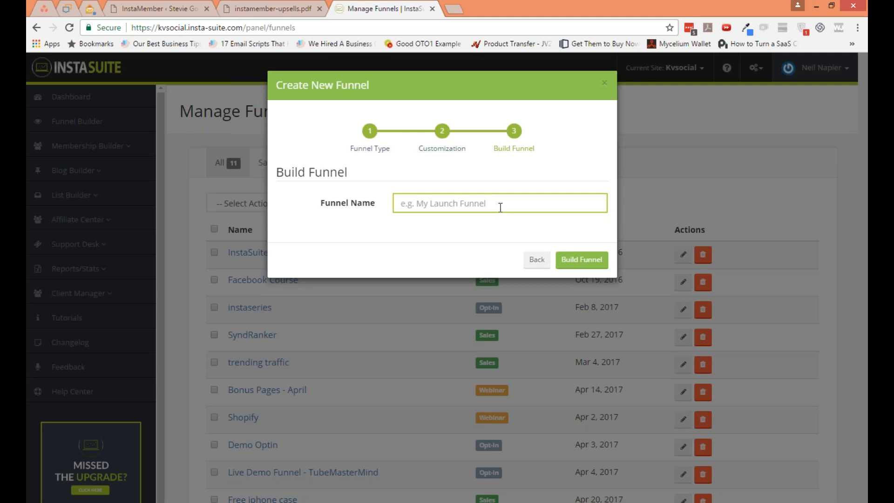
type("IF funnel")
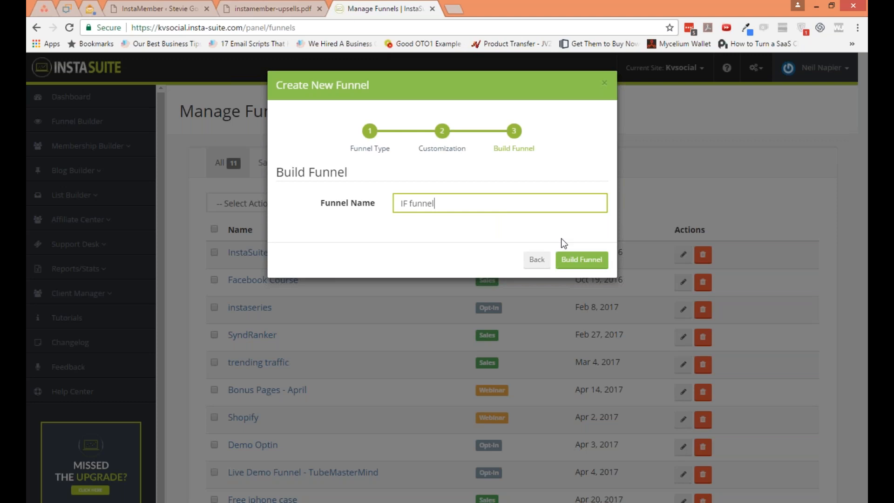
left_click(579, 258)
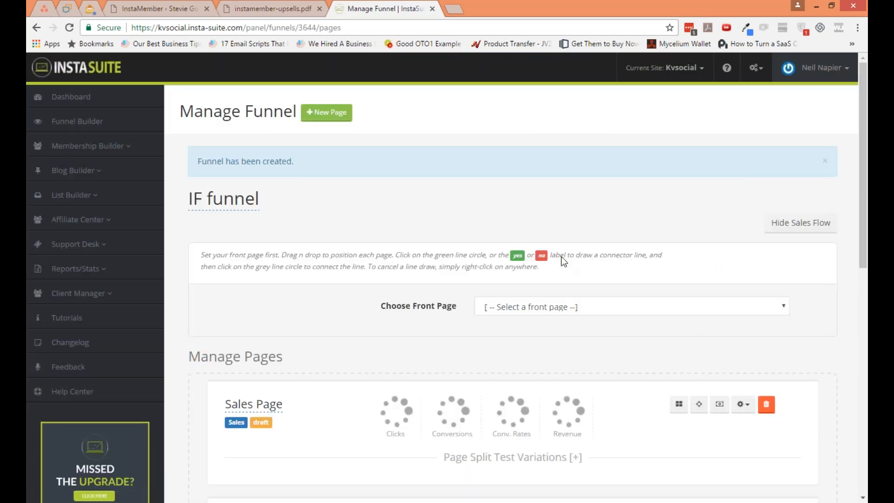
- Set Sales Page as the funnel's front page and place its box in the upper middle of the flow chart
scroll(560, 382, "down", 1)
scroll(512, 280, "down", 2)
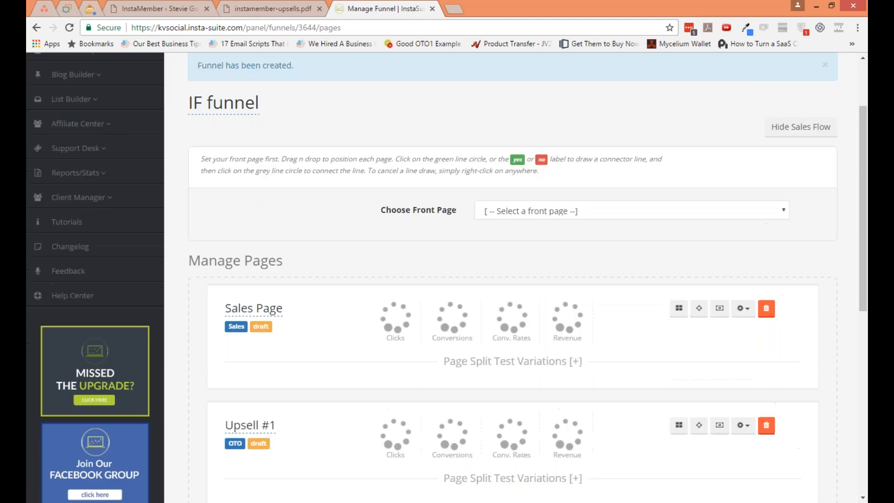
scroll(512, 279, "down", 1)
scroll(512, 279, "up", 3)
left_click(572, 308)
left_click(574, 336)
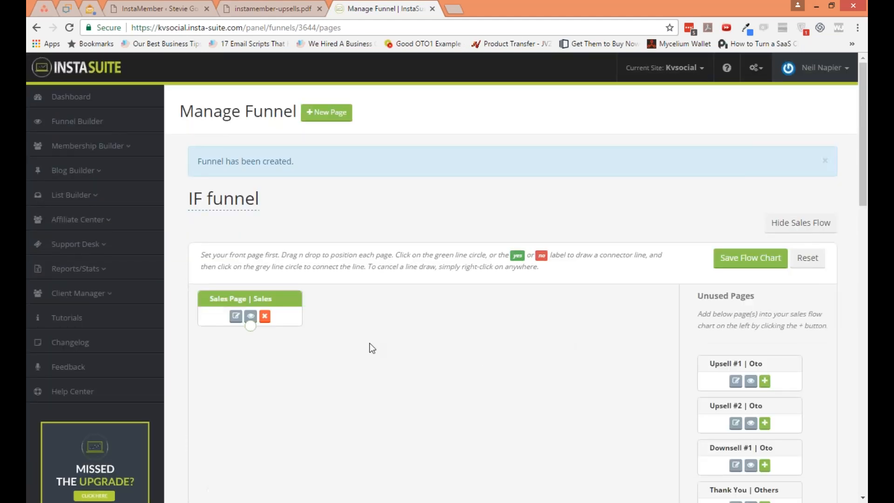
left_click_drag(289, 300, 461, 332)
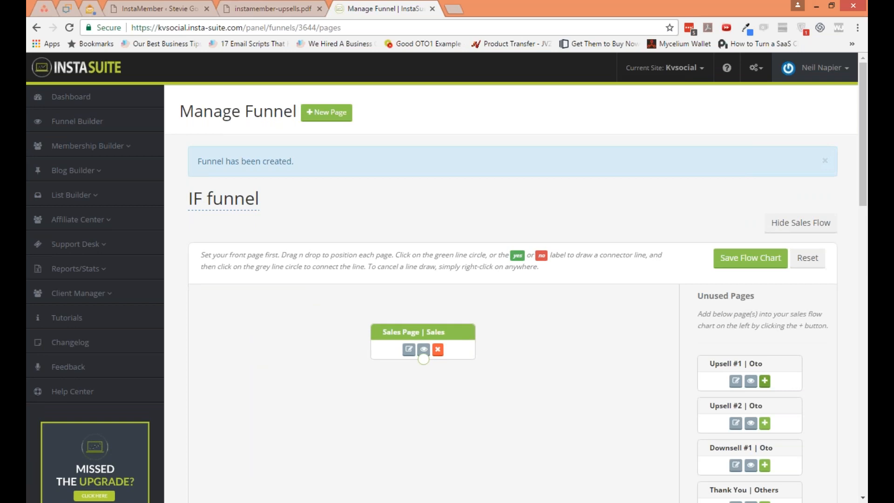
- Add the unused Upsell #1, Upsell #2, Downsell #1 and Thank You pages to the flow chart
left_click(765, 381)
left_click(764, 381)
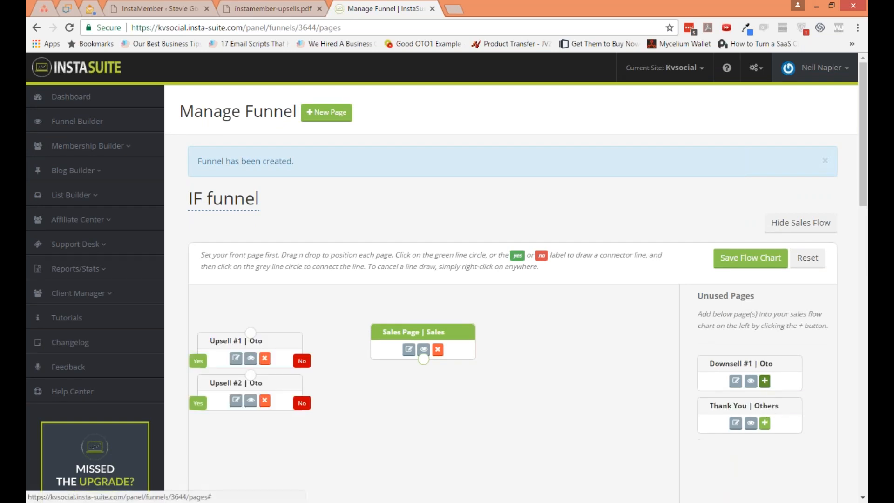
left_click(765, 381)
left_click(765, 381)
- Arrange Upsell #1, Upsell #2 and Thank You in a column below Sales Page, with Downsell #1 to the right of the upsells
scroll(485, 407, "down", 1)
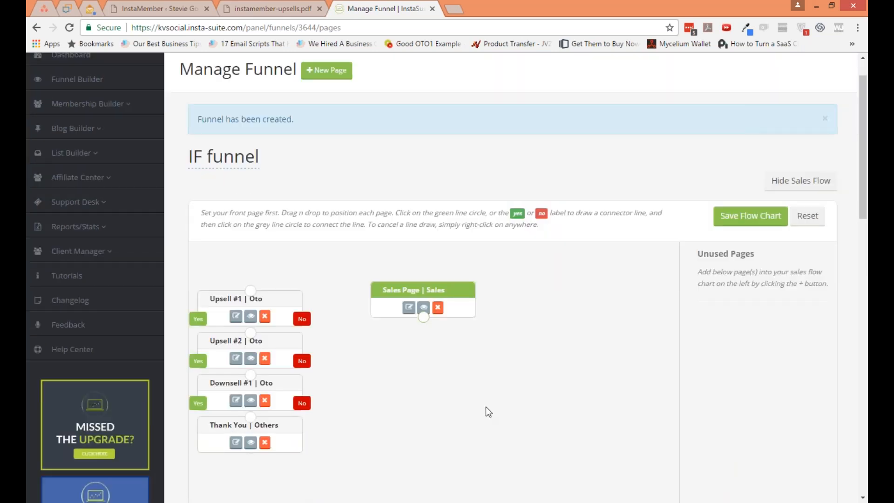
scroll(485, 407, "down", 1)
left_click_drag(313, 302, 438, 335)
left_click_drag(209, 321, 426, 404)
left_click_drag(308, 373, 615, 371)
left_click_drag(282, 406, 451, 479)
- Connect Sales Page to Upsell #1, and the Yes outcome of Upsell #1 to Upsell #2
left_click(423, 302)
left_click(424, 331)
left_click(371, 359)
left_click(423, 405)
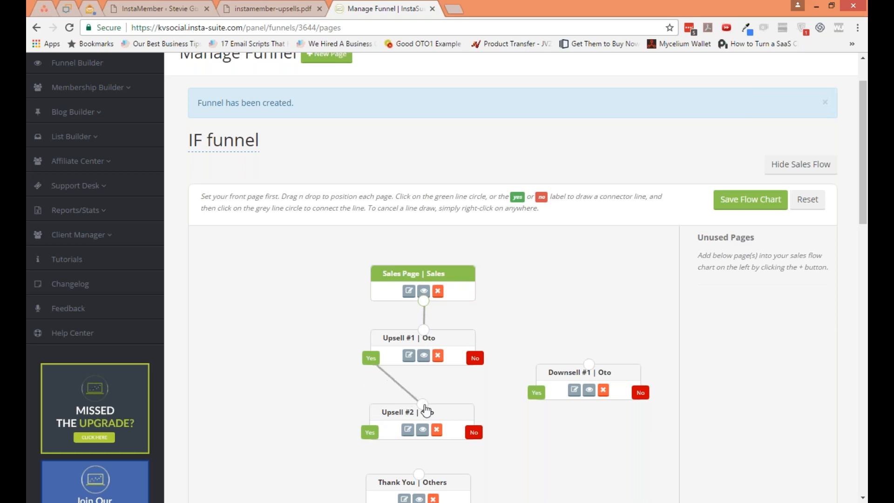
- Connect the No outcome of Upsell #1 to Downsell #1, and both Downsell #1 outcomes to Upsell #2
left_click(475, 359)
left_click(589, 364)
left_click(536, 393)
left_click(423, 404)
left_click(640, 393)
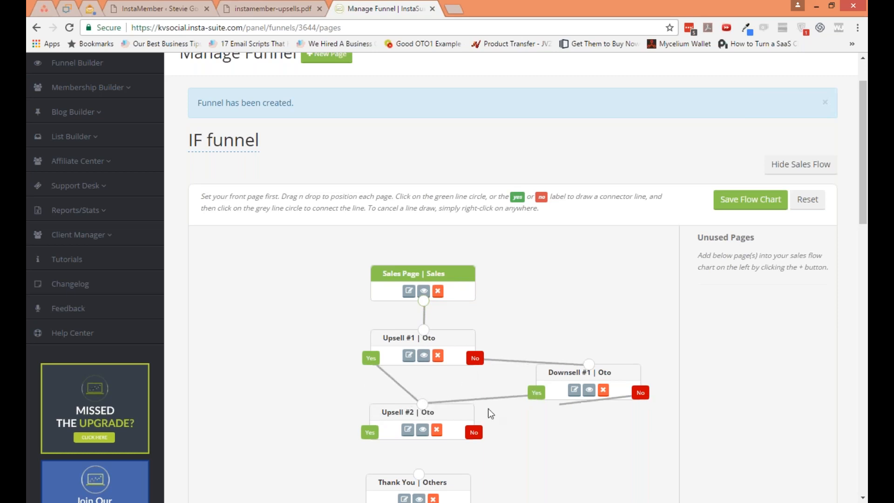
left_click(423, 404)
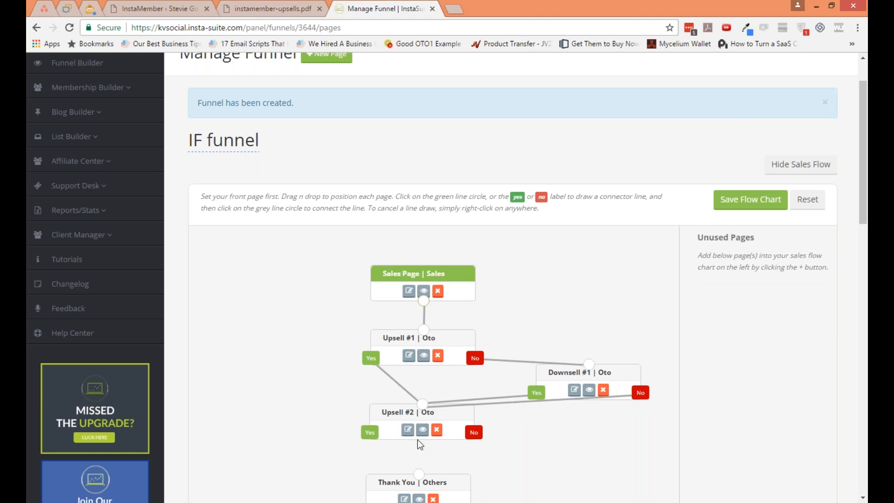
- Connect the Yes and No outcomes of Upsell #2 to the Thank You page and save the flow chart
left_click(370, 433)
left_click(419, 475)
left_click(474, 432)
left_click(419, 474)
scroll(475, 468, "down", 1)
scroll(481, 468, "down", 2)
left_click(727, 145)
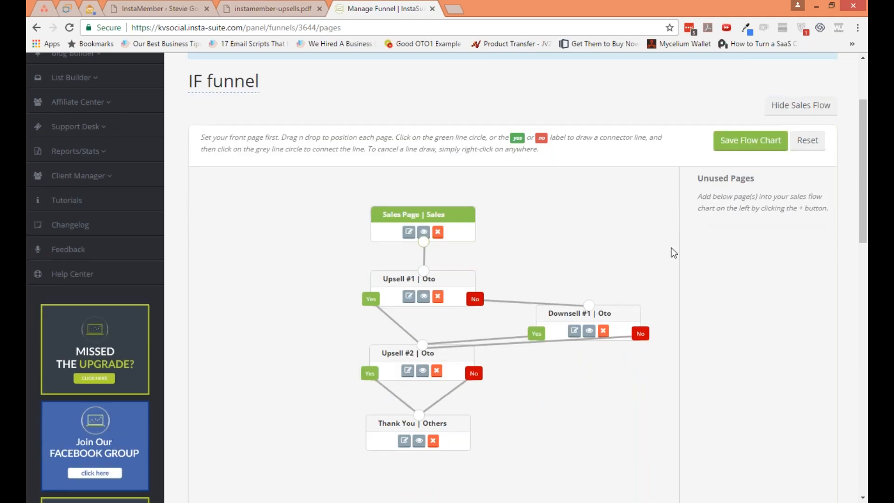
- Hide the sales flow chart, open the template choices for the Sales Page and check the available template types
scroll(672, 248, "down", 2)
scroll(672, 247, "down", 1)
scroll(672, 248, "down", 2)
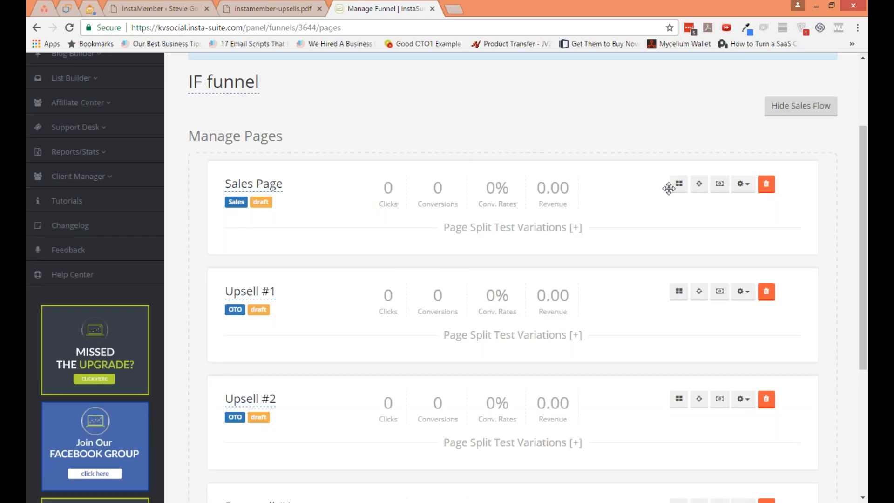
left_click(681, 185)
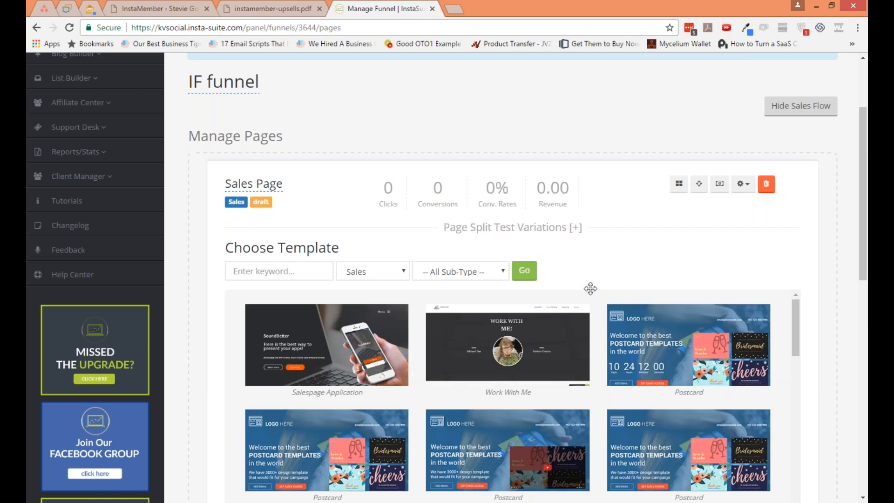
left_click(404, 271)
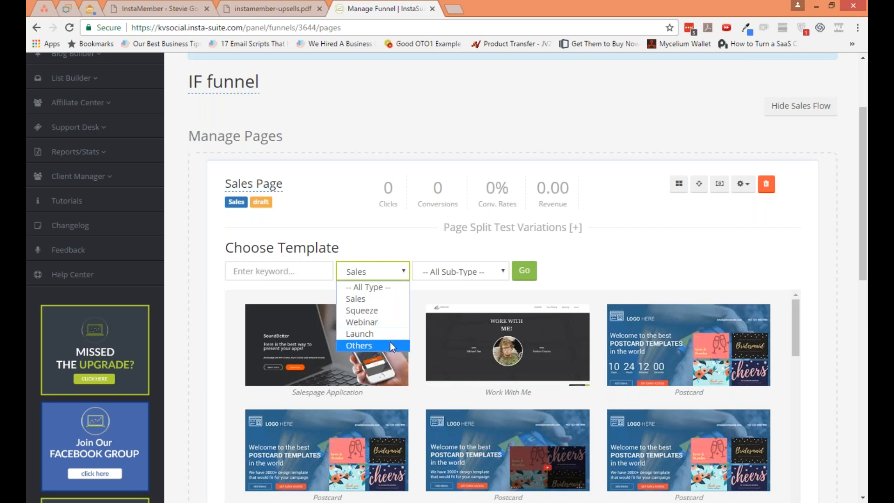
left_click(593, 282)
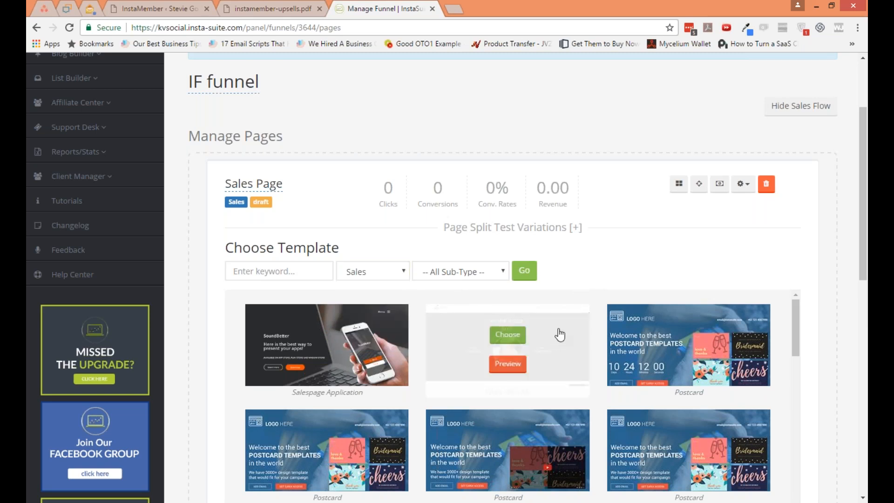
- Preview the Work With Me template, look through its sections and return to the funnel's template choices
left_click(508, 365)
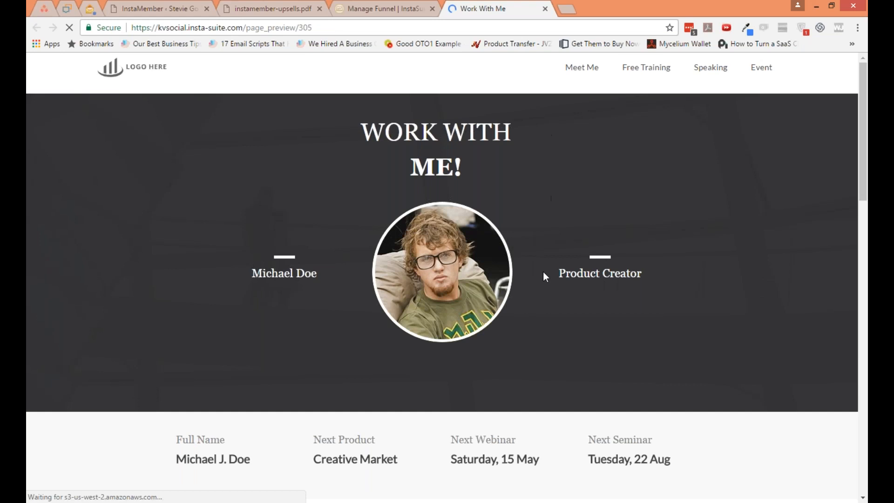
scroll(543, 270, "down", 1)
scroll(543, 272, "down", 3)
scroll(545, 278, "down", 1)
scroll(544, 273, "down", 1)
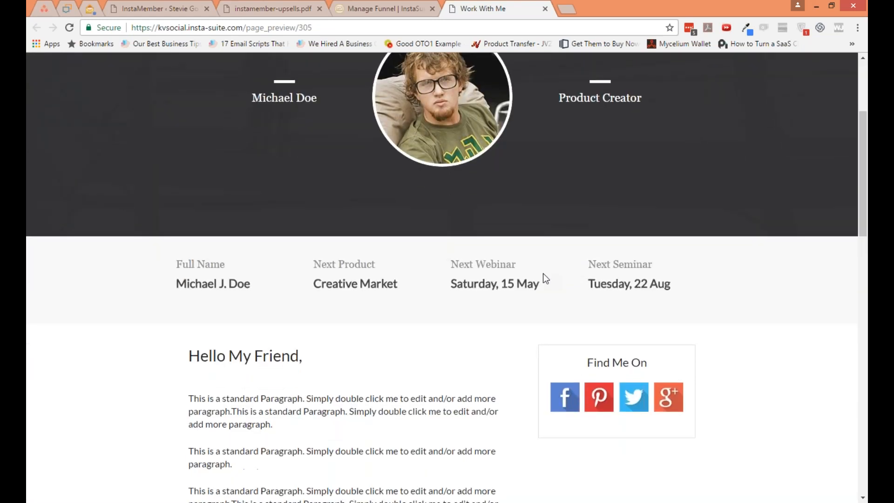
scroll(543, 274, "down", 3)
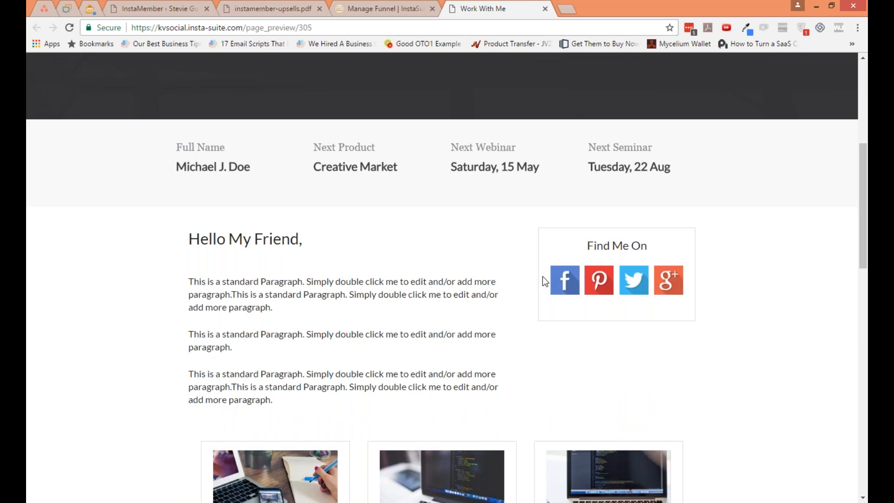
scroll(543, 275, "up", 5)
scroll(543, 273, "down", 7)
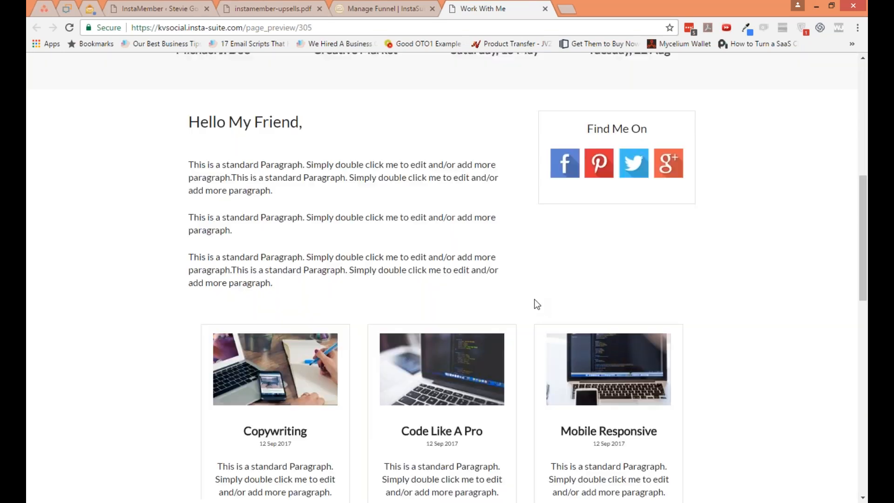
scroll(537, 304, "up", 7)
scroll(549, 217, "down", 8)
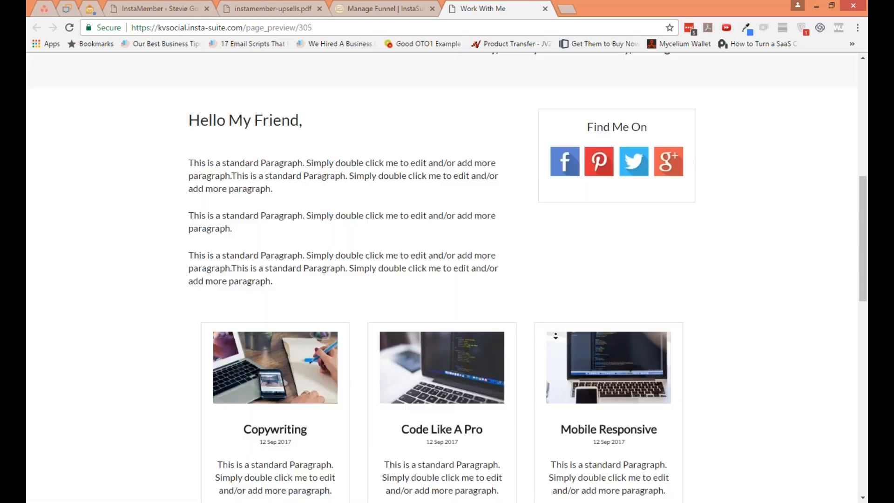
scroll(556, 335, "down", 7)
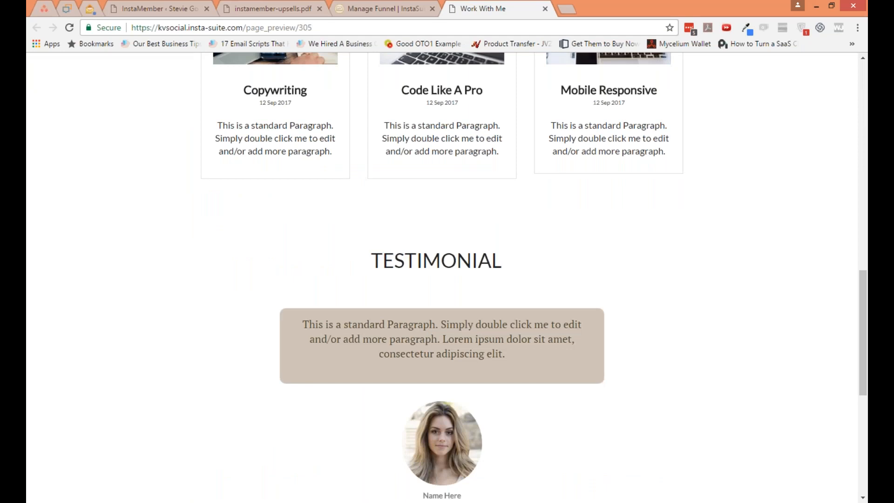
scroll(563, 322, "up", 10)
scroll(560, 319, "up", 3)
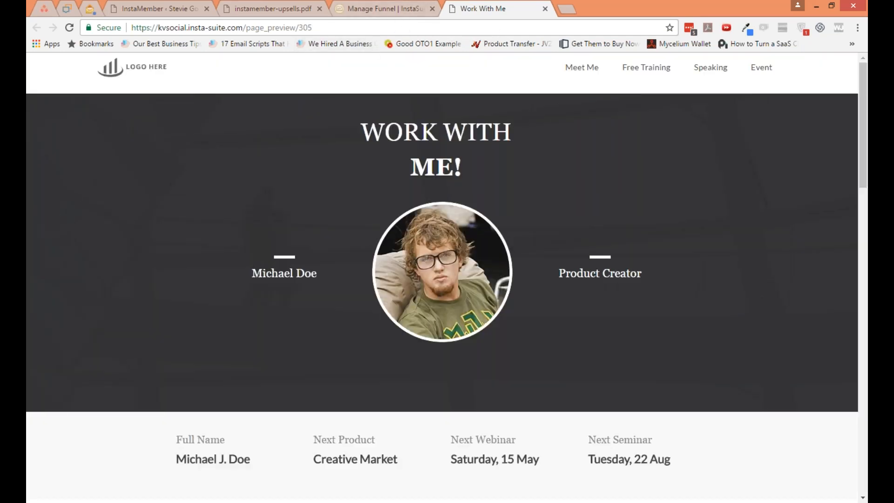
left_click(408, 13)
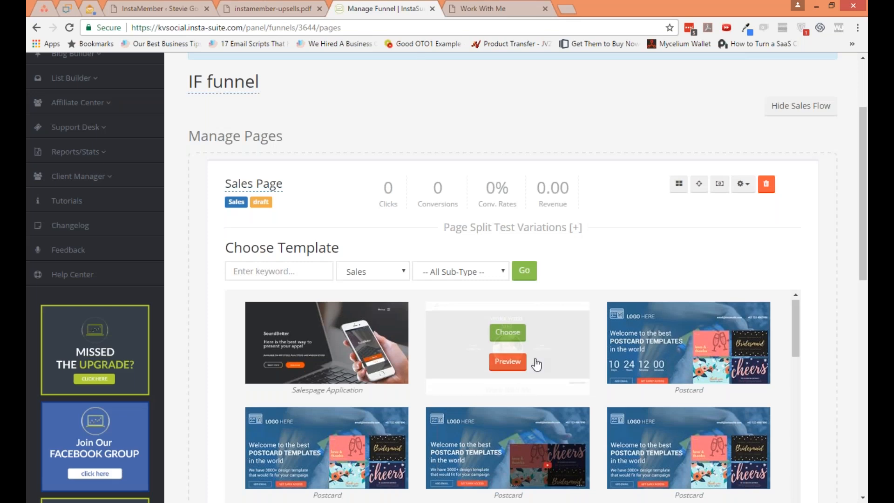
- Browse the sales templates, preview the Fitnezz template's layout and return to the template choices
scroll(559, 370, "down", 1)
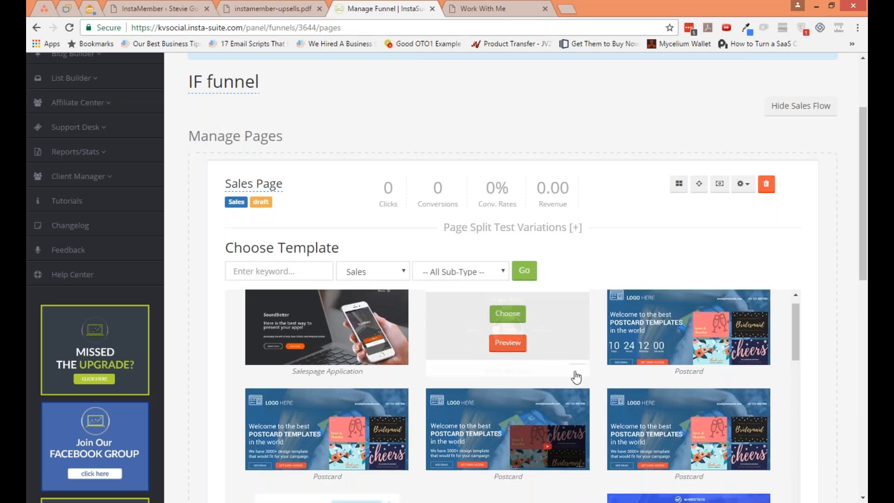
scroll(578, 378, "down", 3)
scroll(582, 378, "down", 5)
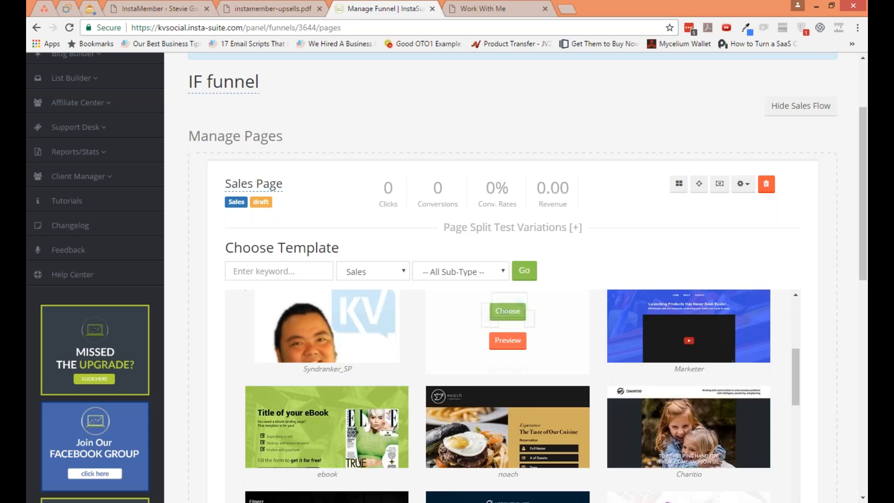
scroll(577, 394, "down", 5)
left_click_drag(797, 401, 797, 420)
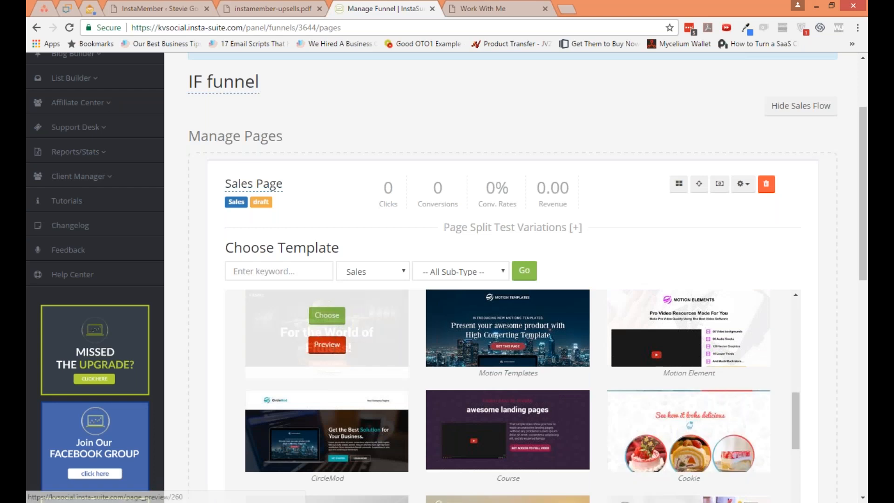
left_click(327, 348)
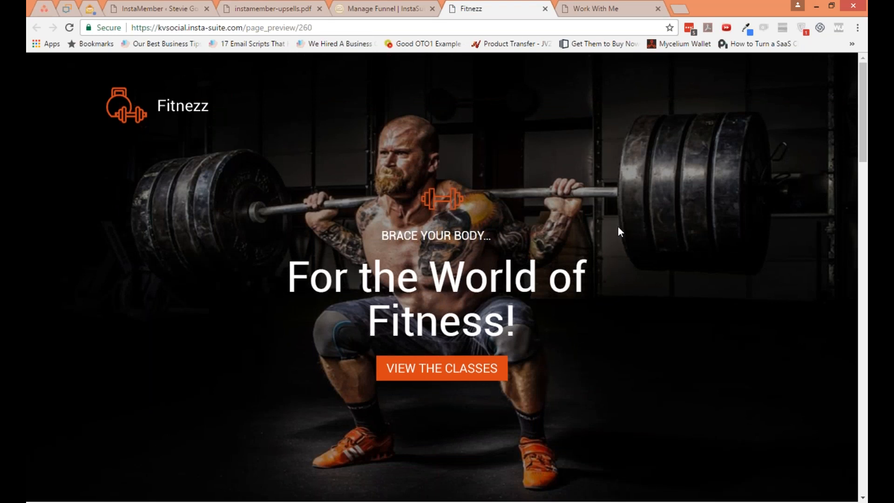
scroll(618, 228, "down", 3)
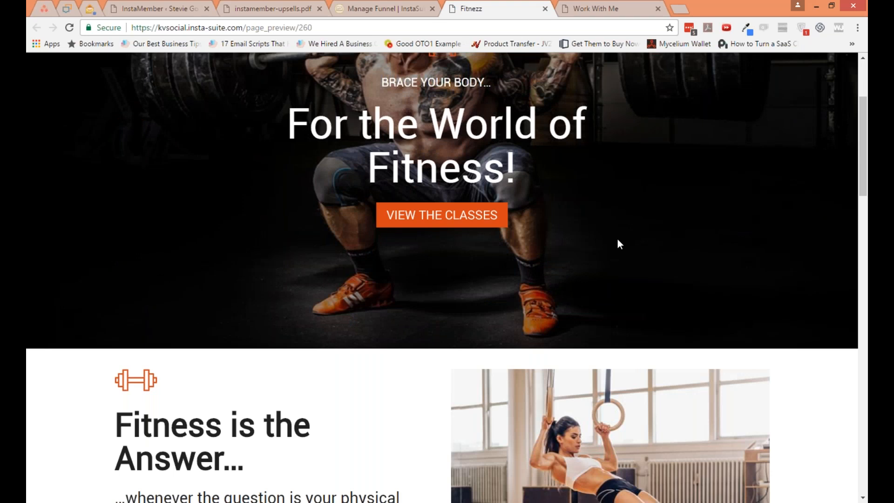
scroll(618, 239, "down", 10)
left_click(386, 9)
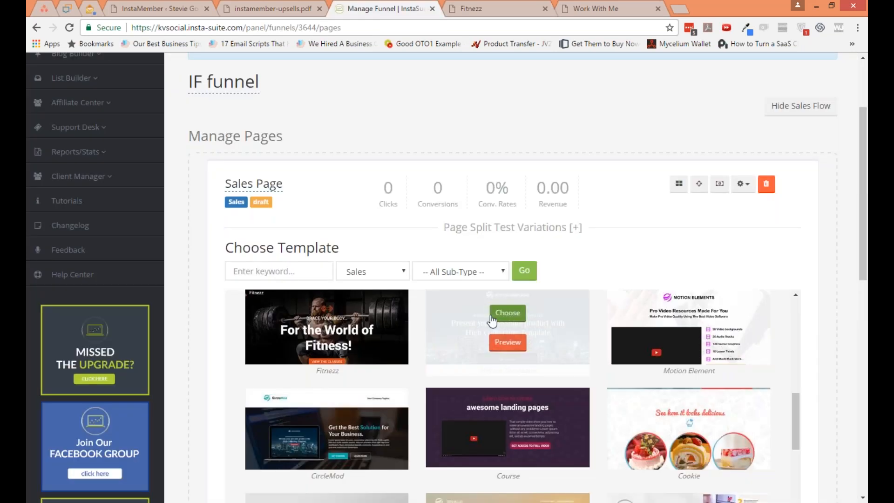
- Browse the remaining sales templates for the Sales Page and try a keyword search for "cake"
scroll(493, 321, "down", 5)
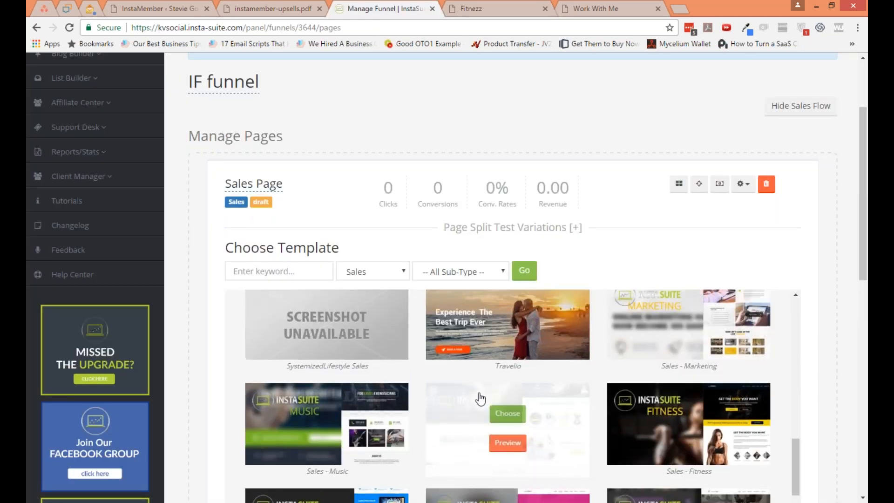
scroll(480, 399, "down", 1)
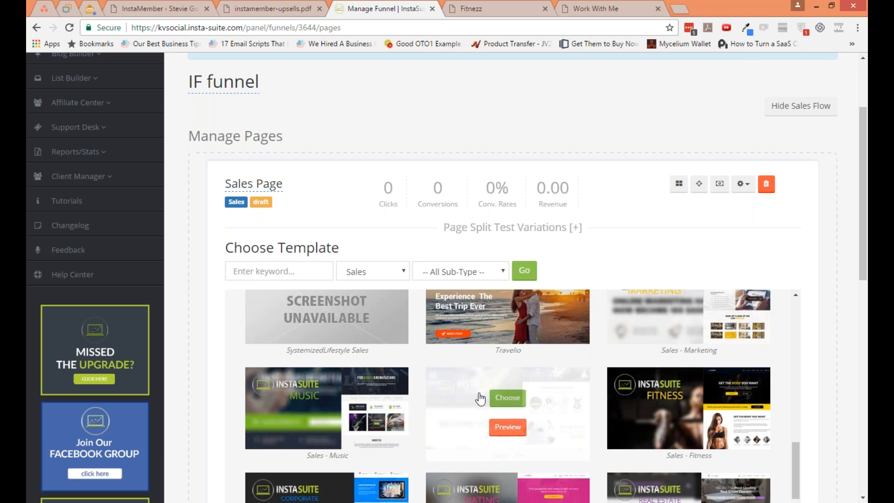
scroll(480, 399, "down", 5)
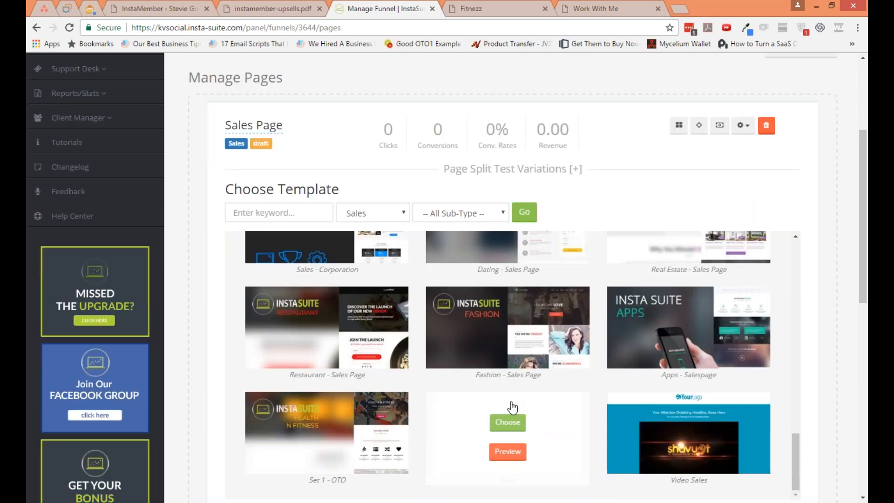
scroll(513, 408, "up", 5)
scroll(513, 424, "down", 10)
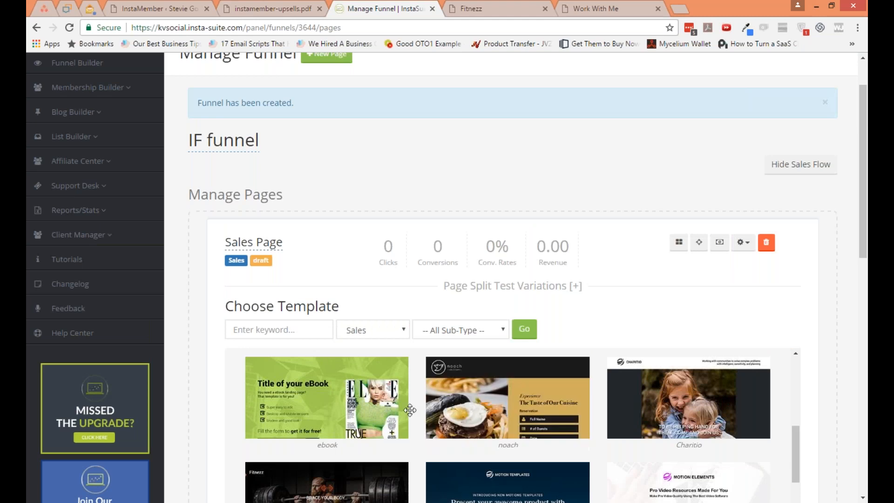
mouse_move(406, 410)
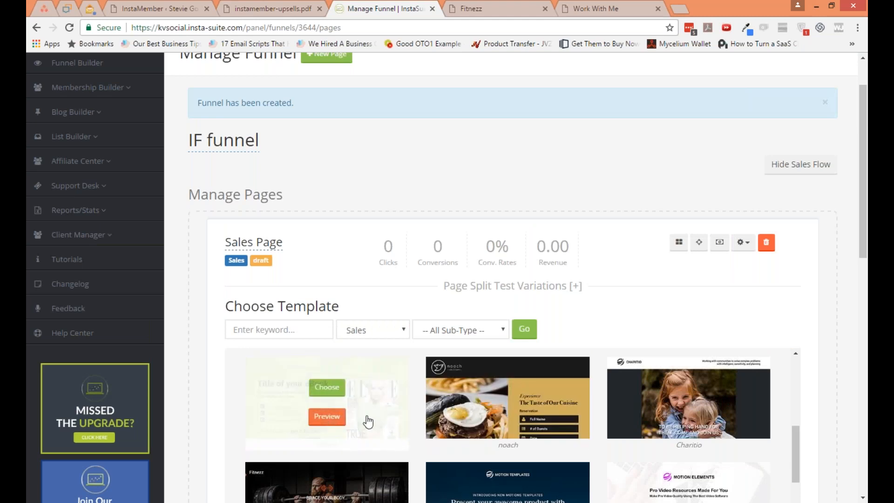
mouse_move(654, 404)
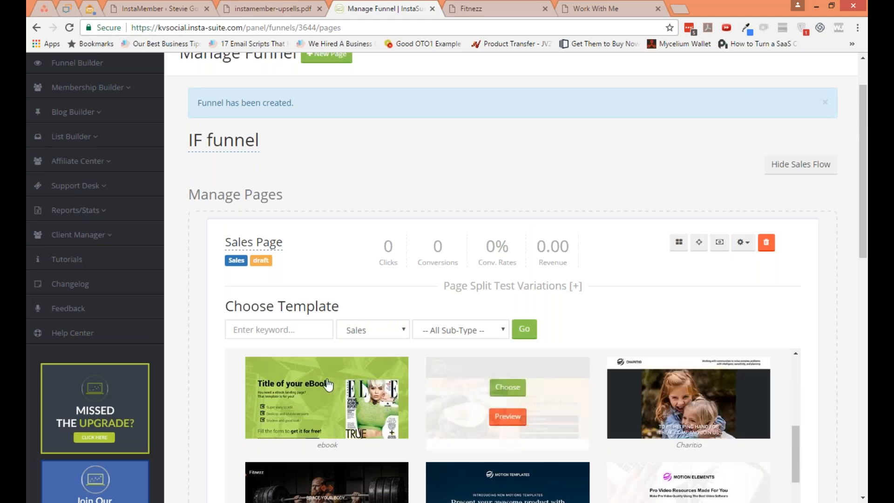
left_click(296, 333)
type("cake")
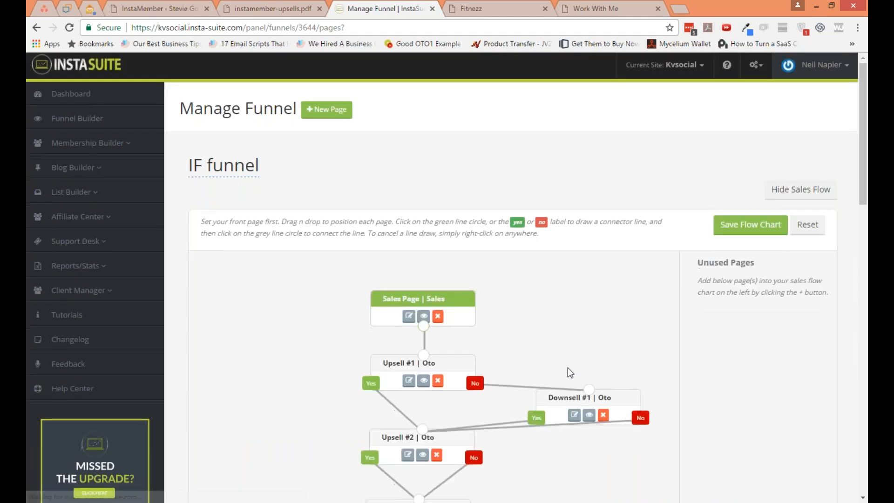
- Reopen the template choices for the Sales Page and choose the Salespage Application template
scroll(568, 368, "down", 5)
scroll(568, 368, "down", 5)
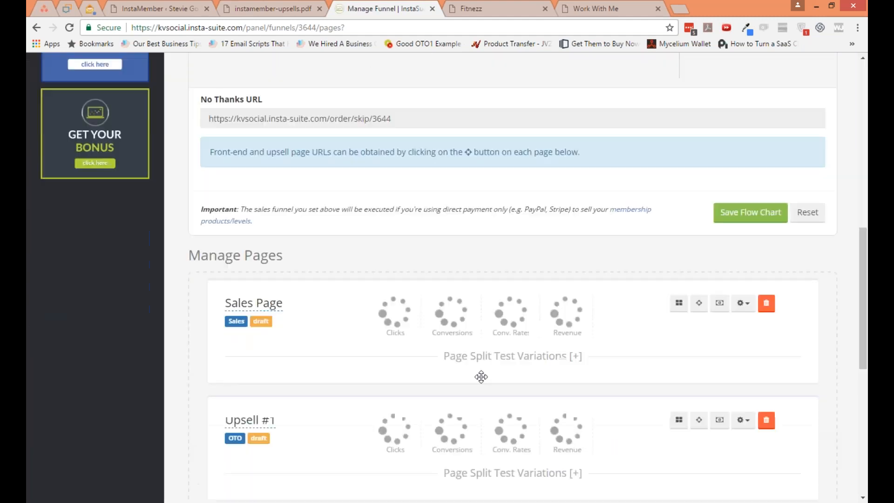
left_click(545, 355)
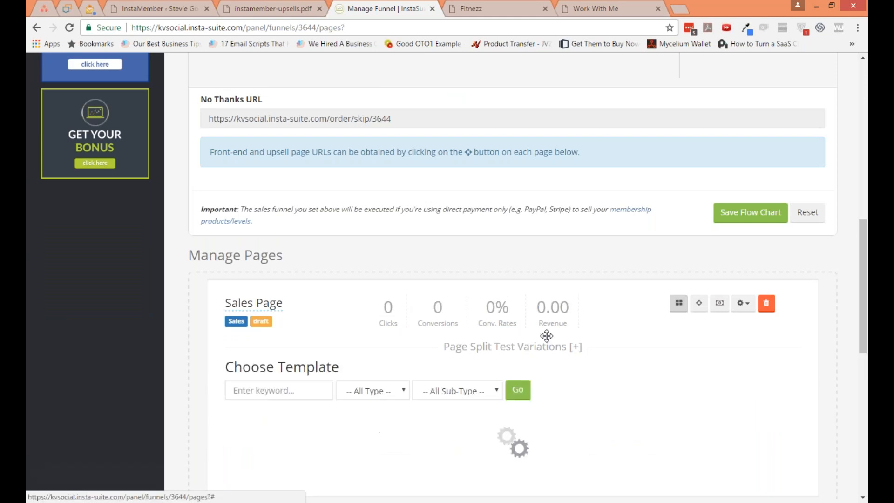
scroll(454, 369, "down", 1)
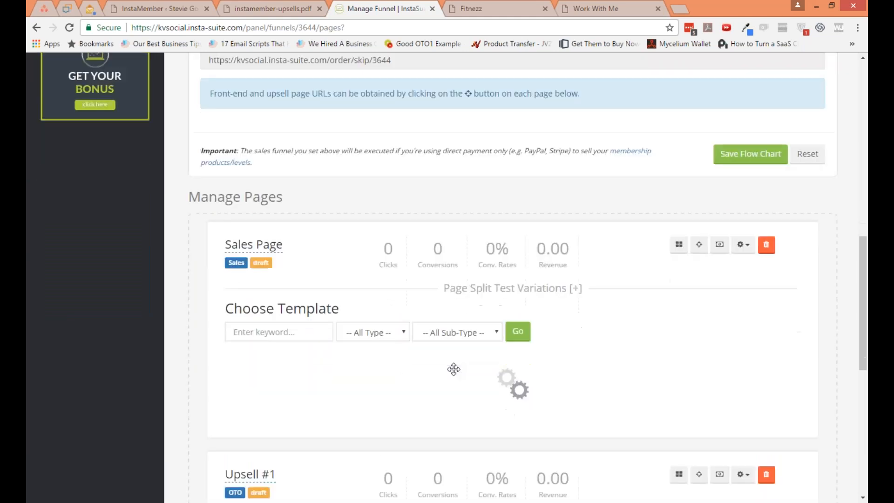
scroll(374, 359, "down", 1)
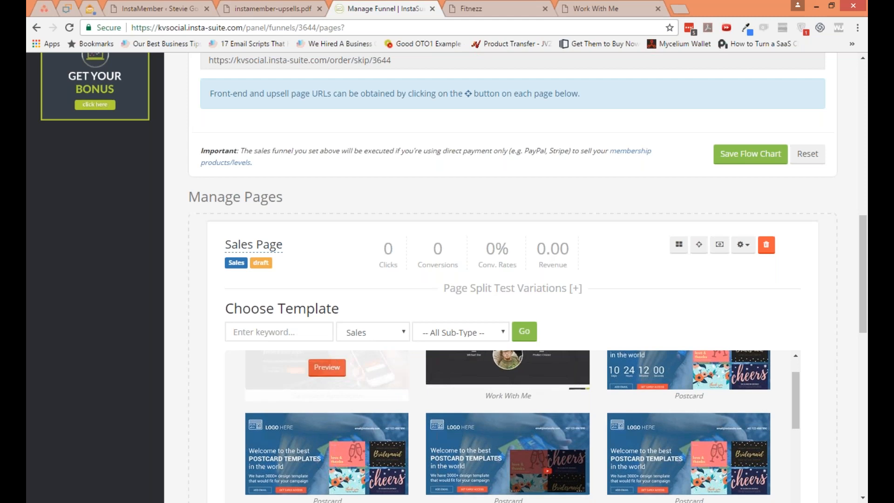
scroll(360, 379, "up", 1)
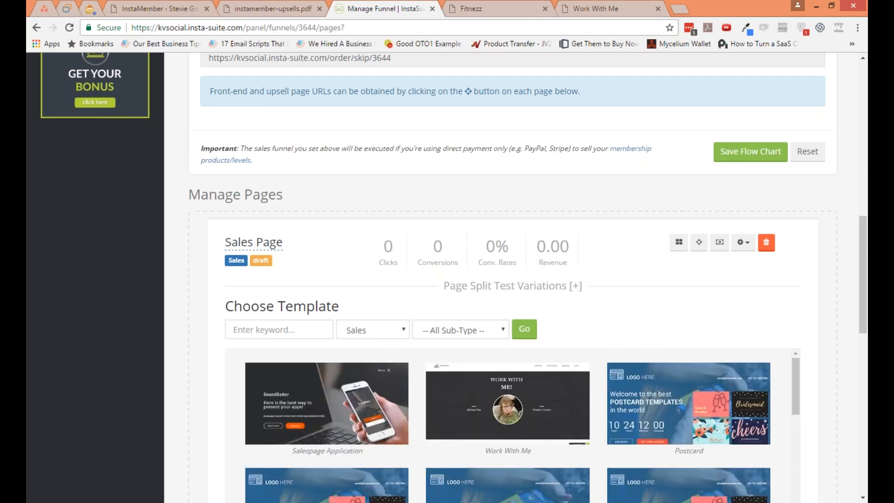
scroll(316, 375, "down", 1)
left_click(327, 337)
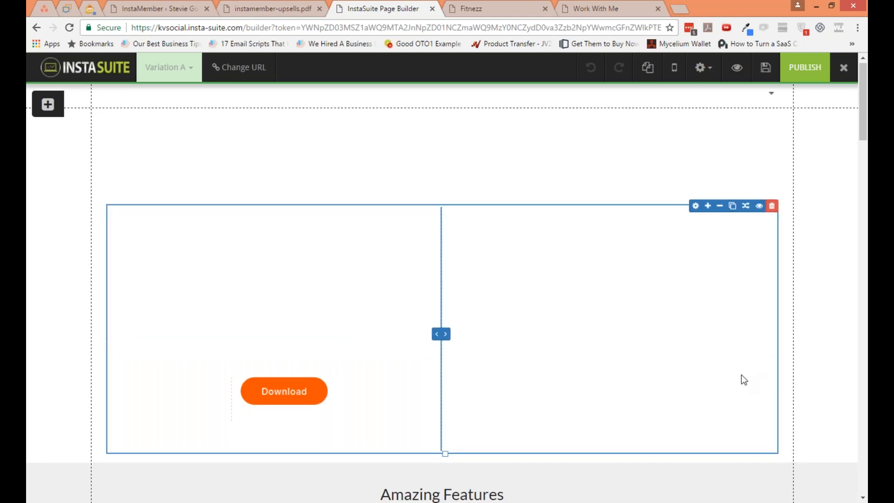
- Look through the chosen template's features, newsletter, pricing, tweets, screenshots and download sections, and return to its hero section
scroll(741, 374, "down", 4)
scroll(722, 394, "down", 4)
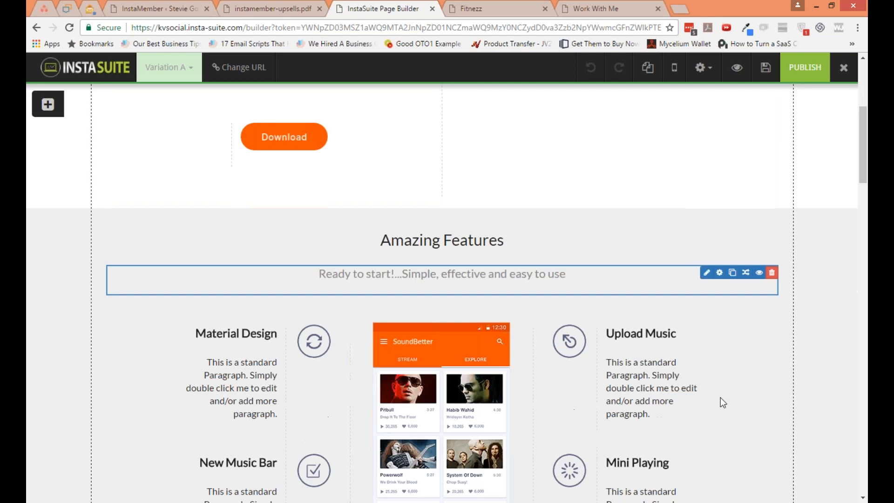
scroll(721, 398, "down", 2)
scroll(720, 398, "down", 9)
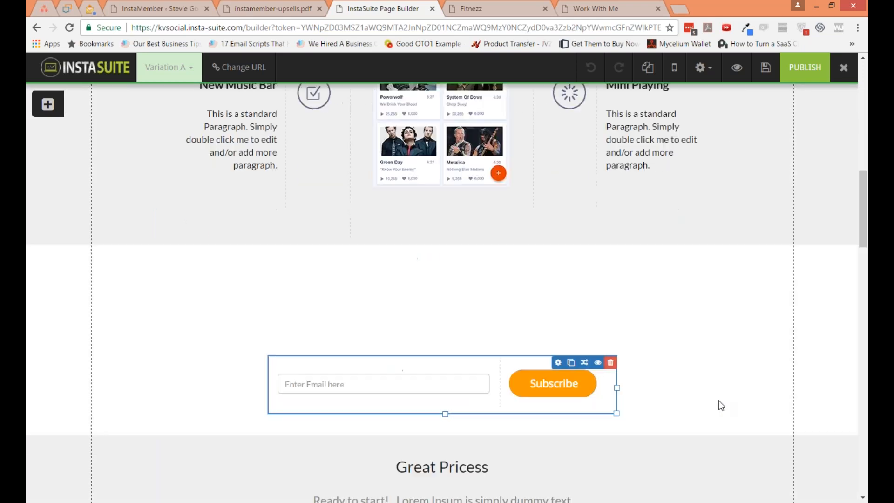
scroll(719, 401, "down", 2)
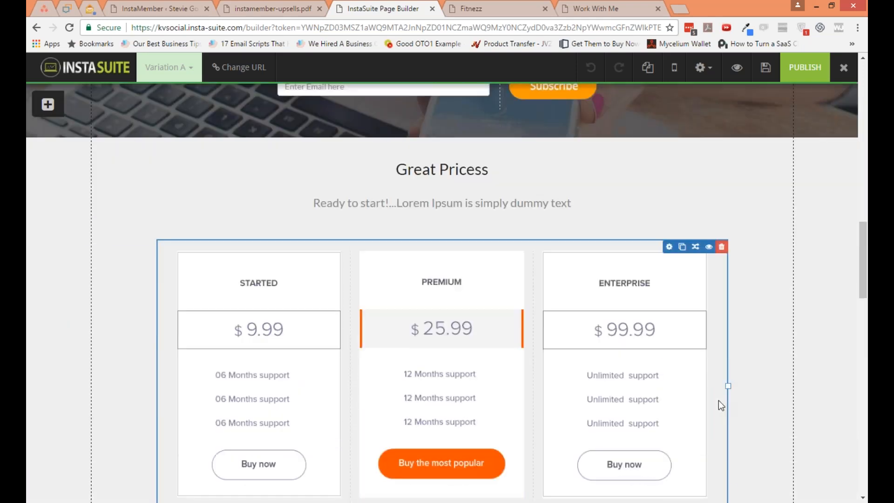
scroll(719, 401, "up", 2)
scroll(719, 400, "up", 6)
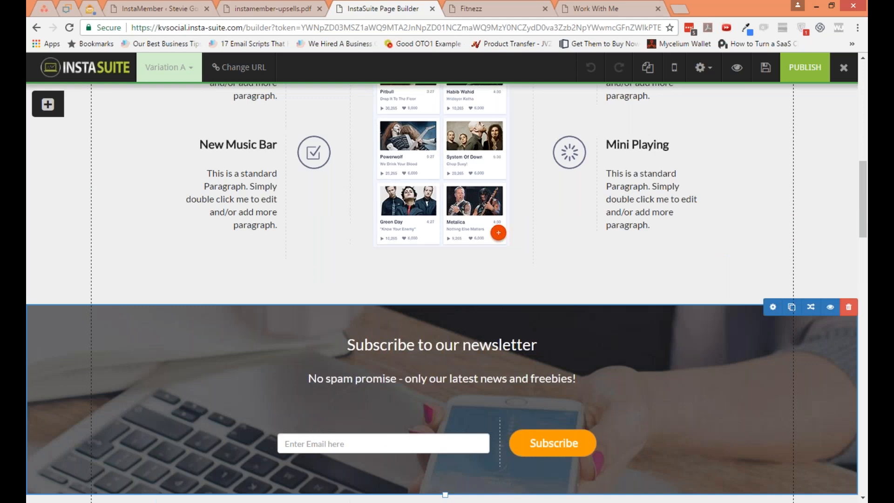
scroll(708, 378, "up", 10)
scroll(707, 378, "down", 10)
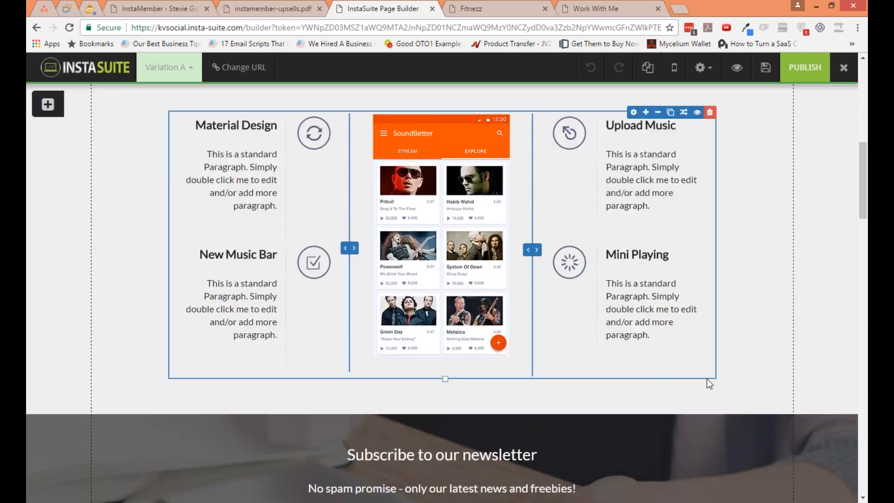
scroll(707, 378, "down", 8)
scroll(701, 321, "down", 6)
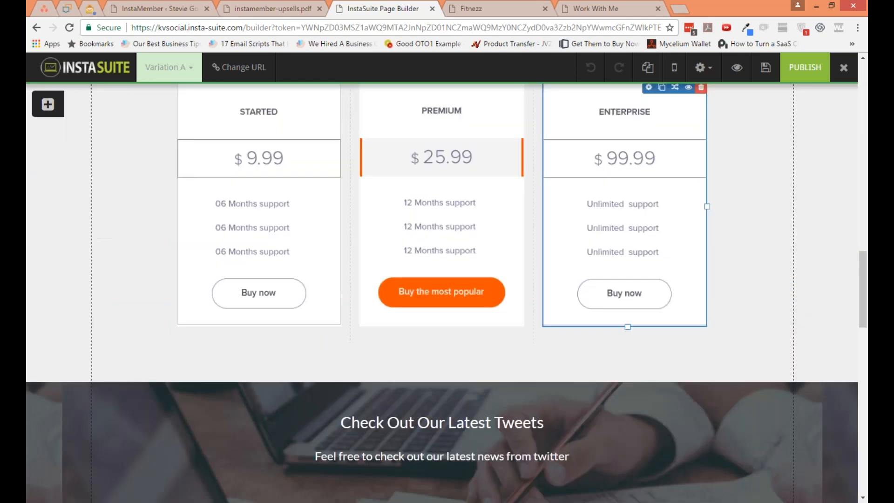
scroll(701, 321, "down", 3)
scroll(709, 388, "down", 9)
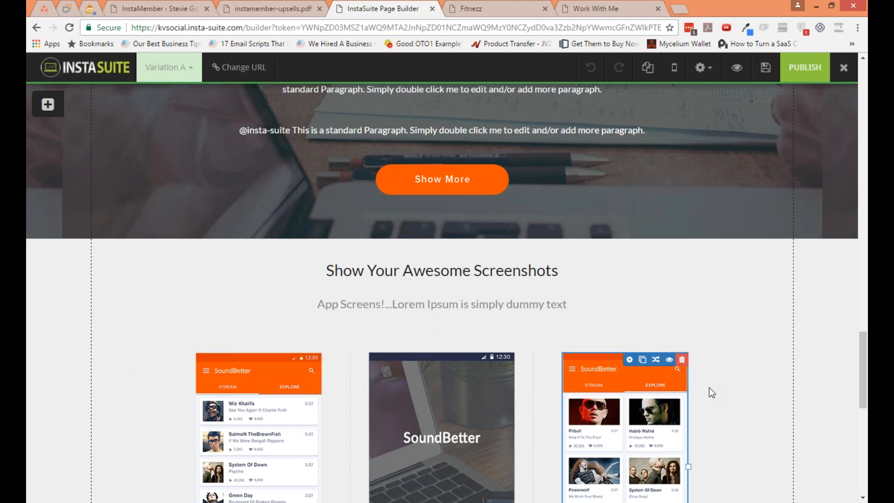
scroll(709, 388, "down", 3)
scroll(815, 448, "down", 8)
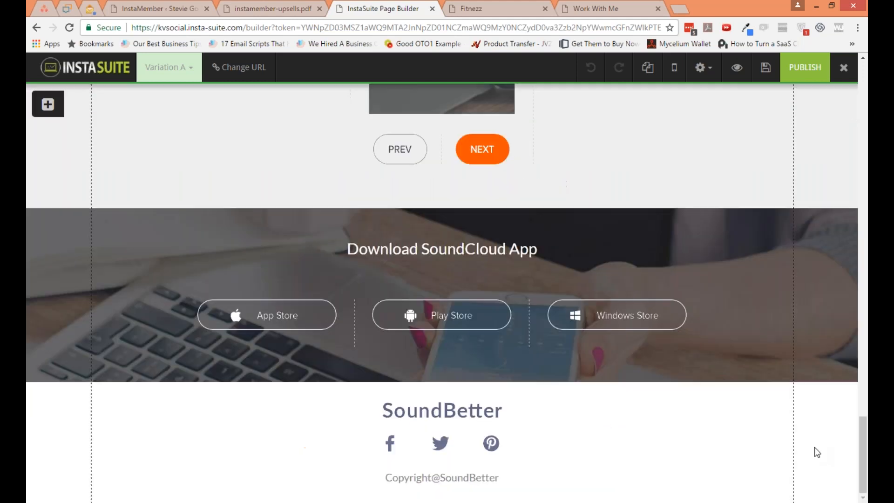
left_click_drag(868, 288, 864, 95)
- Insert a Medium Heading text element below the "Here is the best way to present your apps!" headline
left_click(47, 104)
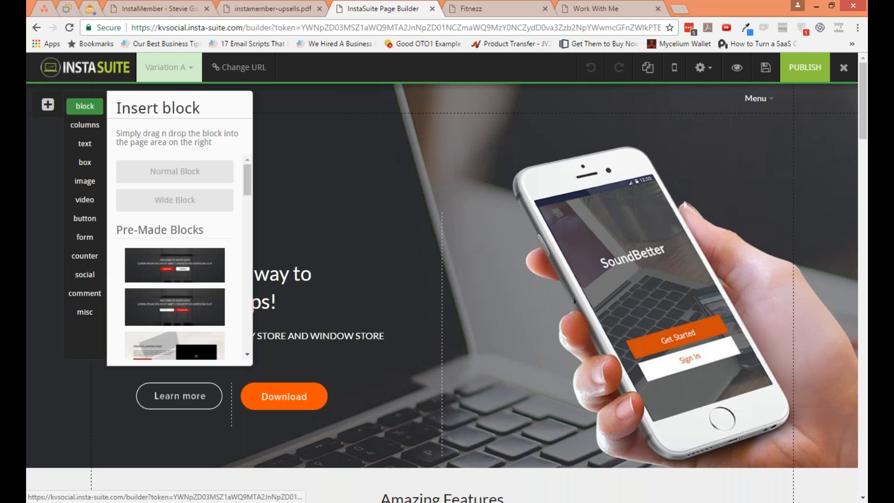
left_click(84, 144)
left_click_drag(320, 287, 332, 321)
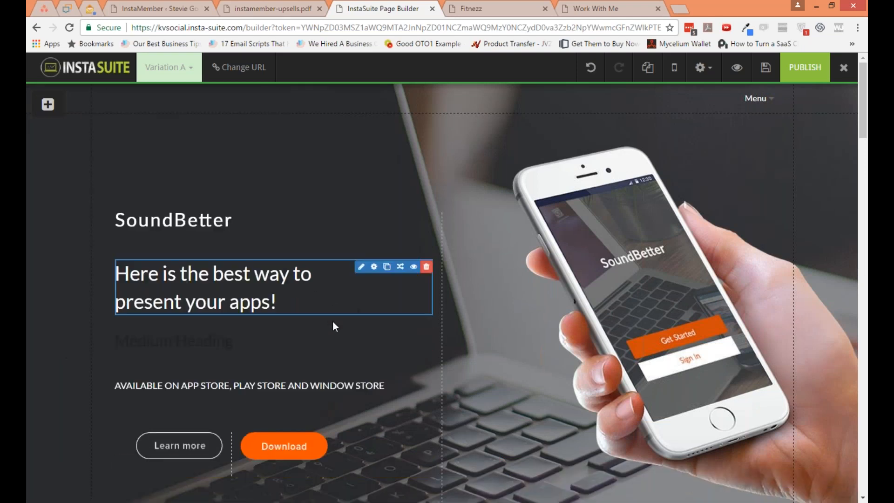
- Change the Medium Heading's text color to white, center it and finish editing the text
left_click(361, 335)
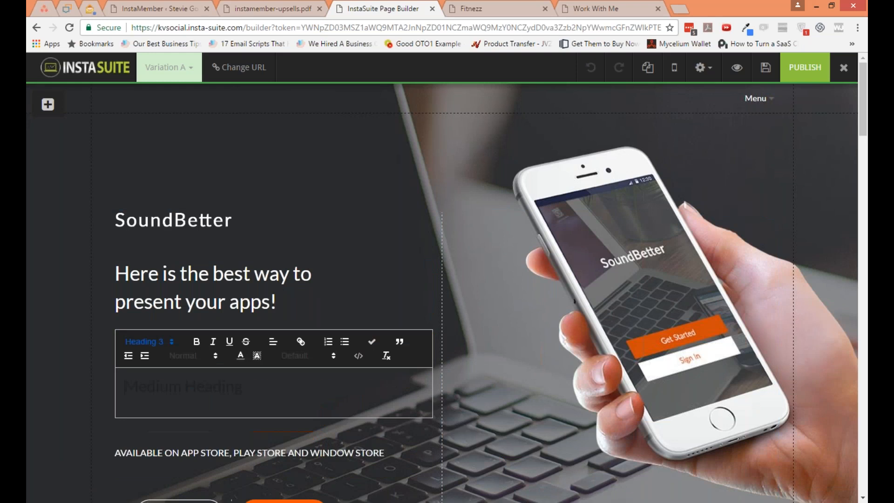
triple_click(331, 378)
left_click(241, 355)
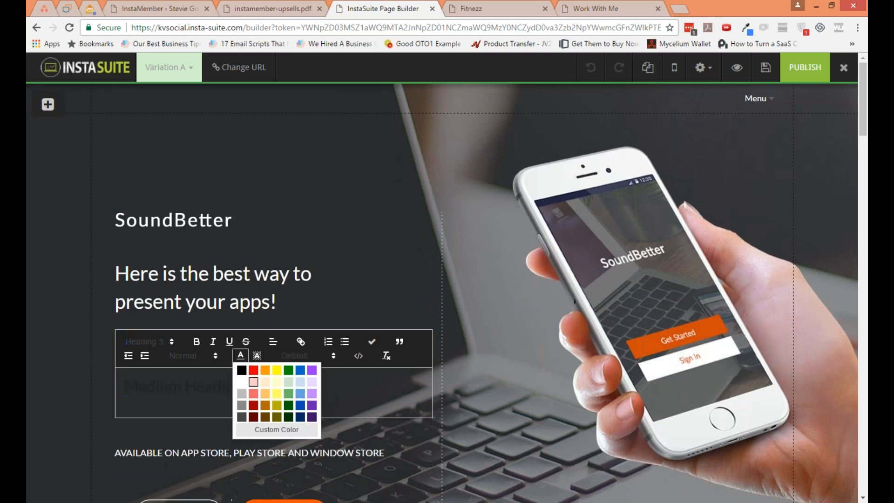
left_click(242, 382)
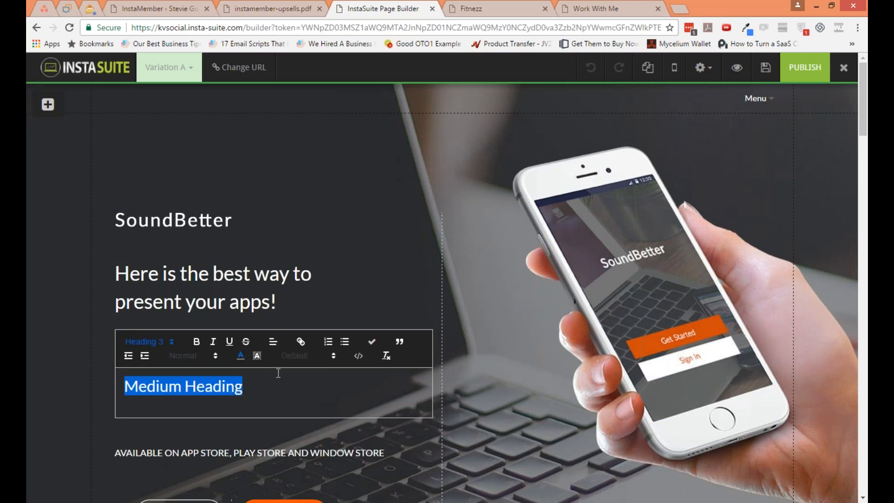
left_click(273, 342)
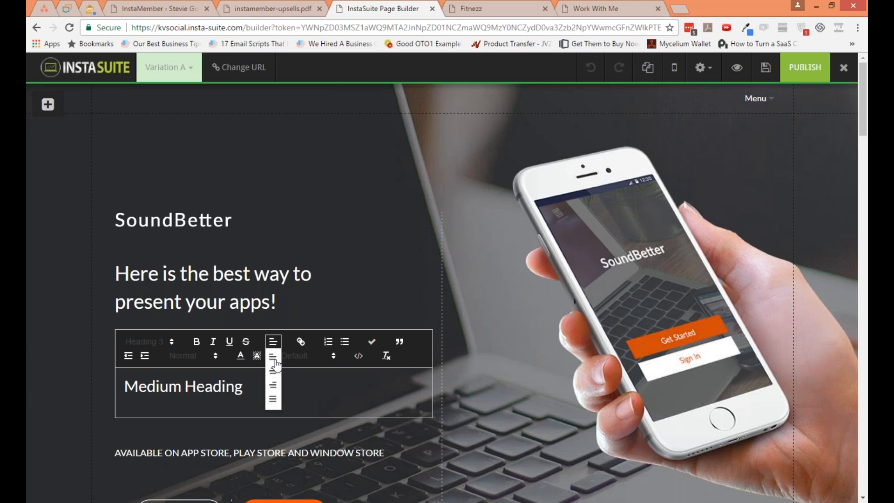
left_click(273, 371)
left_click(337, 306)
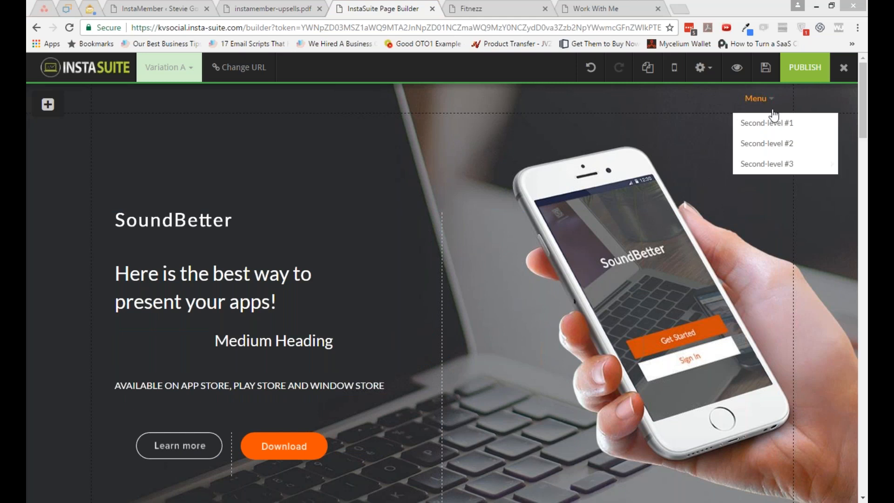
- Open the page's header options and check the menu position choices in the menu settings
left_click(702, 68)
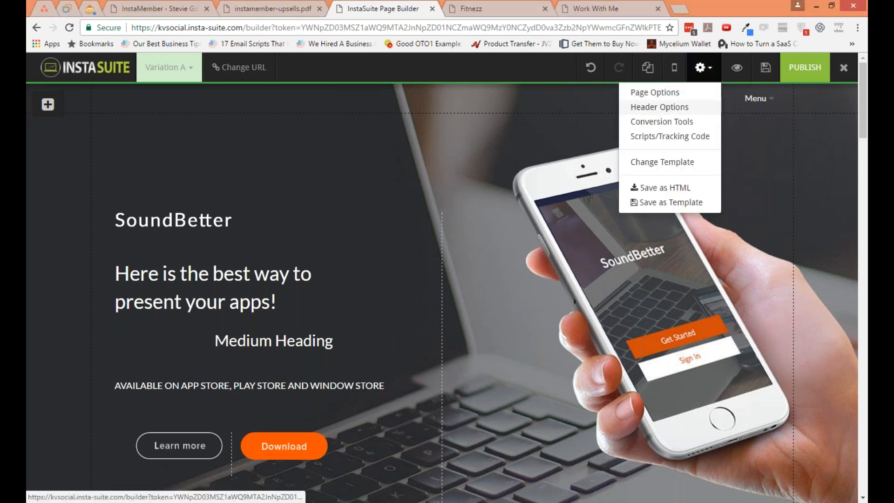
left_click(669, 108)
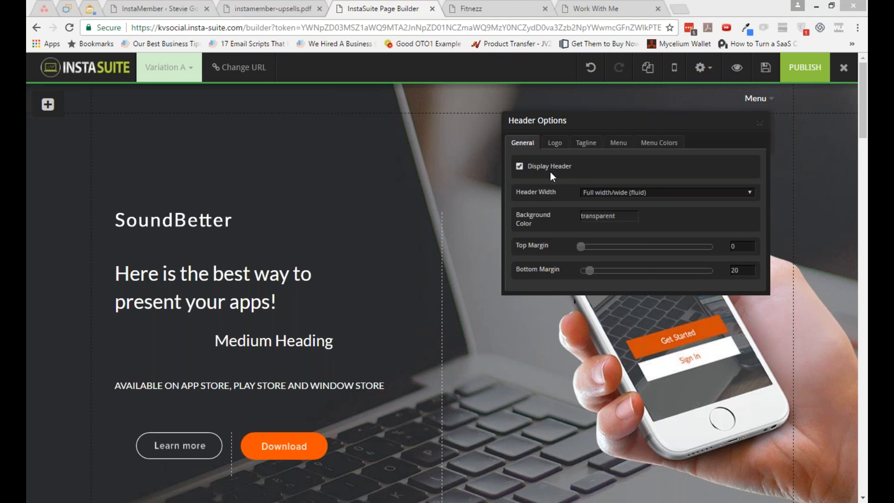
left_click(618, 142)
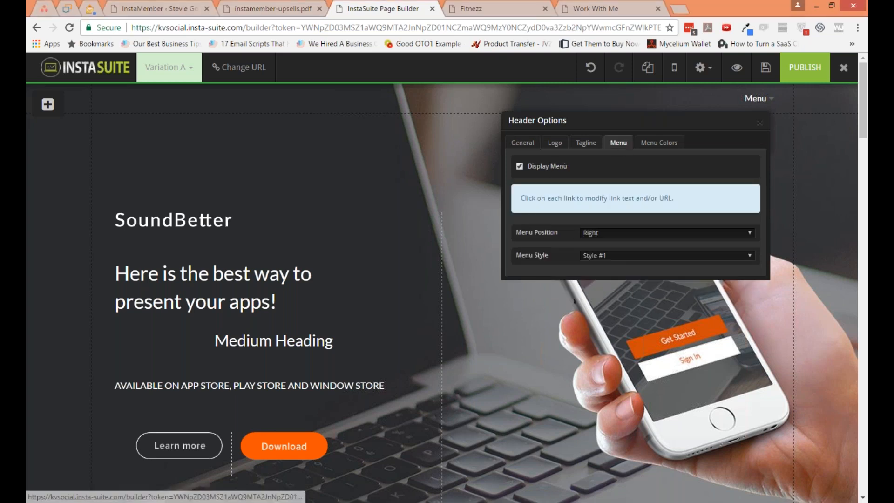
left_click(622, 232)
left_click(615, 241)
- Try Style #2, Style #3 and Style #4 for the header menu and set it back to Style #1
left_click(616, 256)
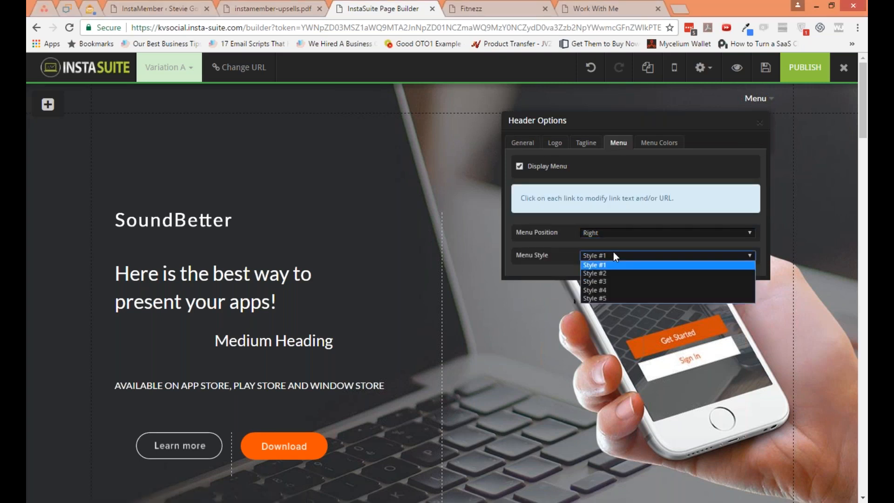
left_click(613, 272)
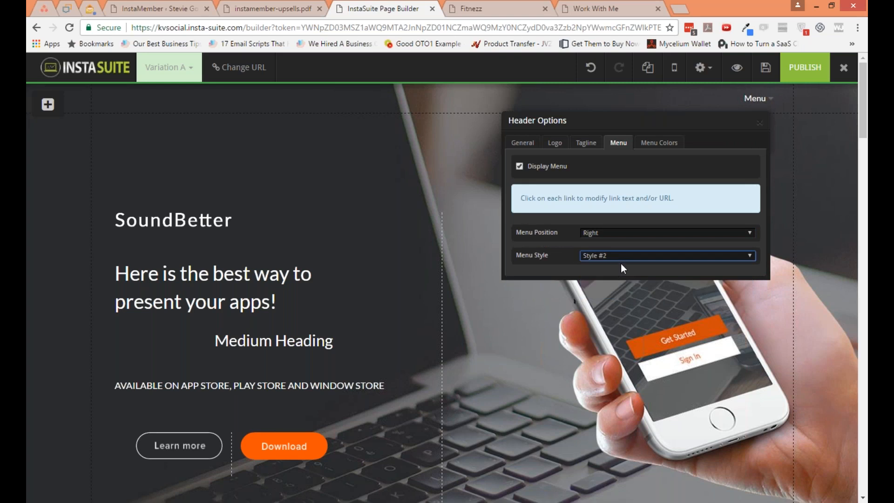
left_click(638, 255)
left_click(627, 283)
left_click(642, 256)
left_click(634, 290)
left_click(636, 260)
left_click(636, 265)
- Try the Left position for the header menu and set it back to Right
left_click(632, 236)
left_click(631, 241)
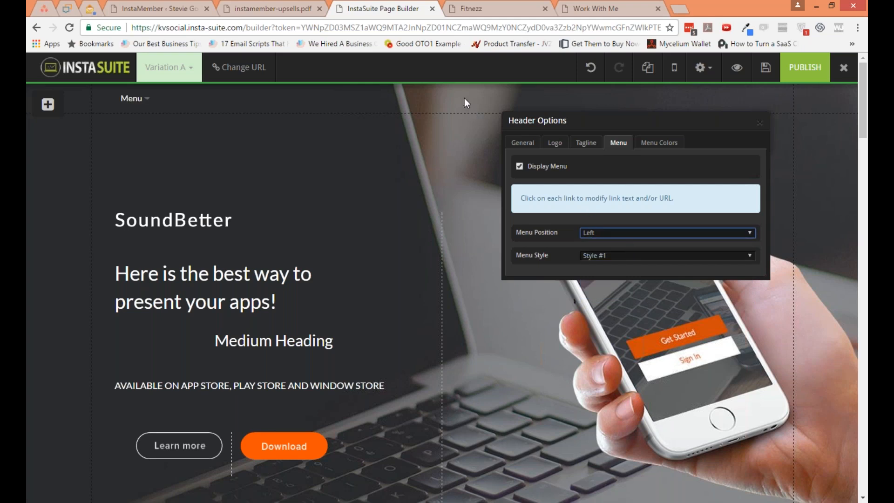
left_click(601, 238)
left_click(605, 244)
left_click(603, 233)
left_click(605, 249)
- Try red #CC0000 as the header menu color, change it to white, check the logo settings and close the header options
left_click(651, 145)
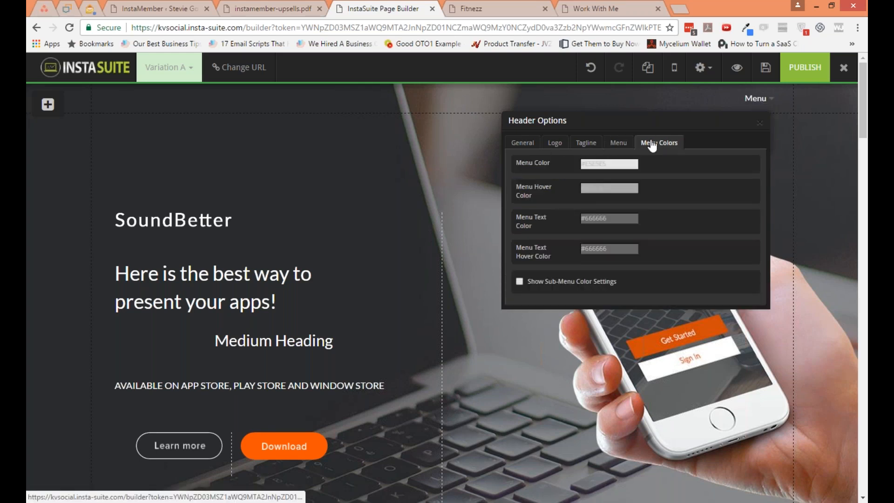
left_click(634, 162)
left_click(596, 229)
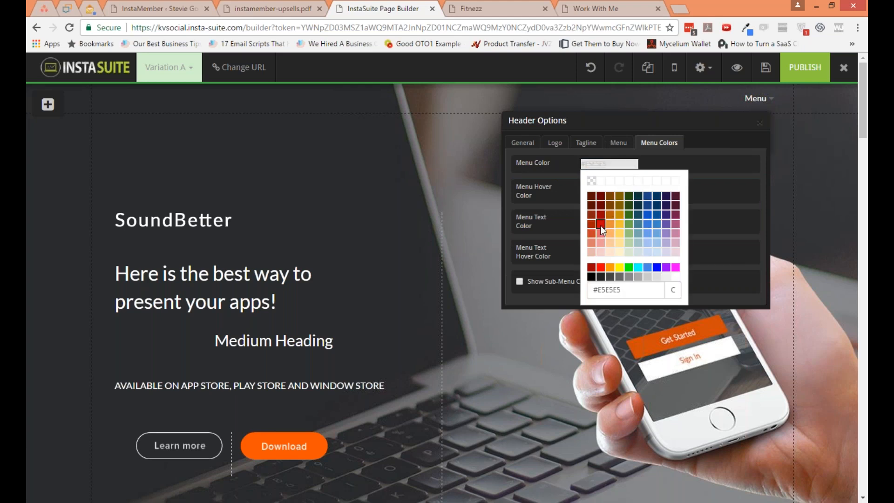
left_click(612, 167)
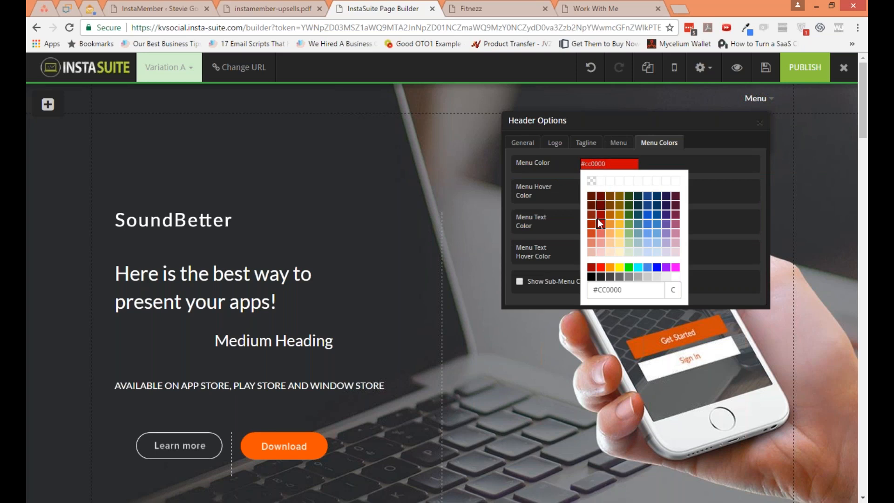
left_click(676, 277)
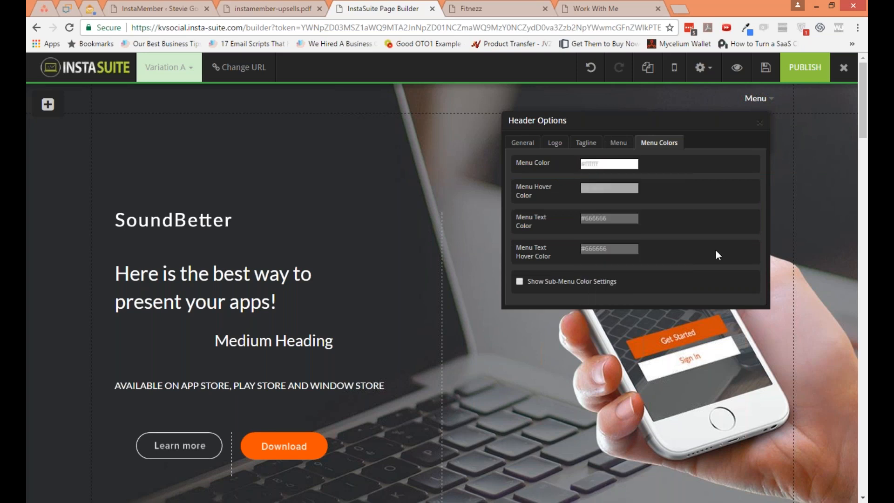
left_click(555, 143)
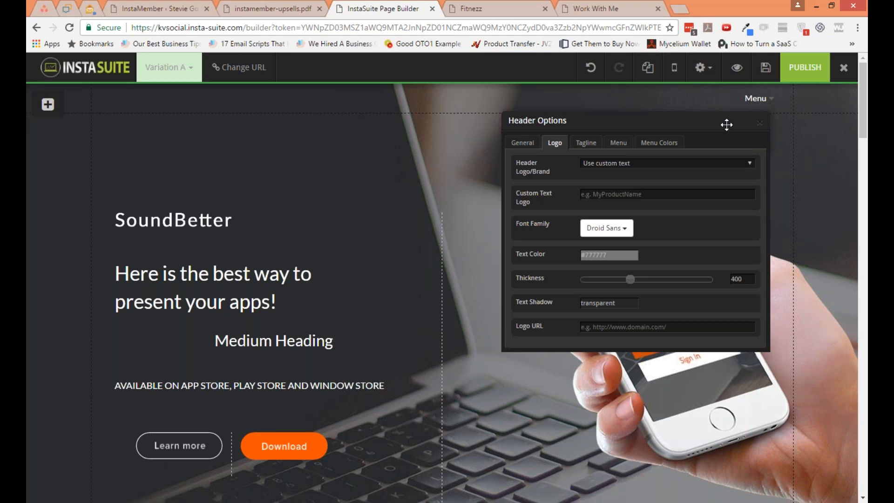
left_click(759, 123)
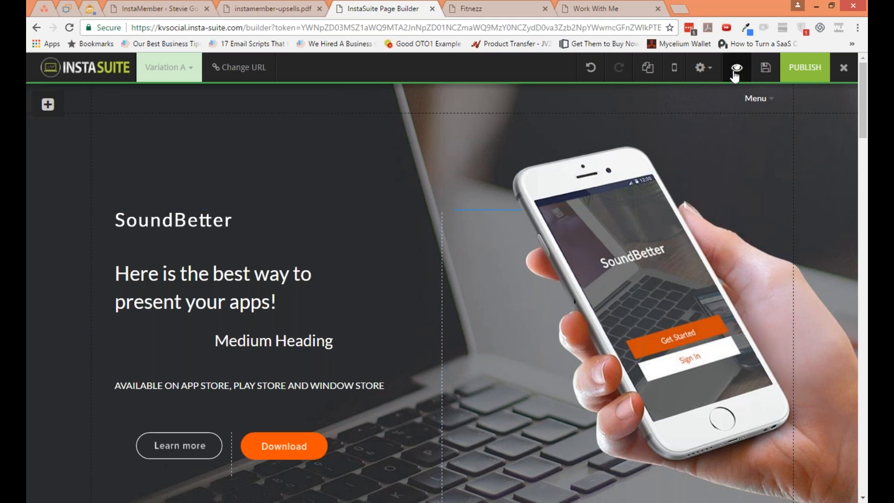
- Replace the page's current template with the Marketer template from the Sales category
left_click(702, 69)
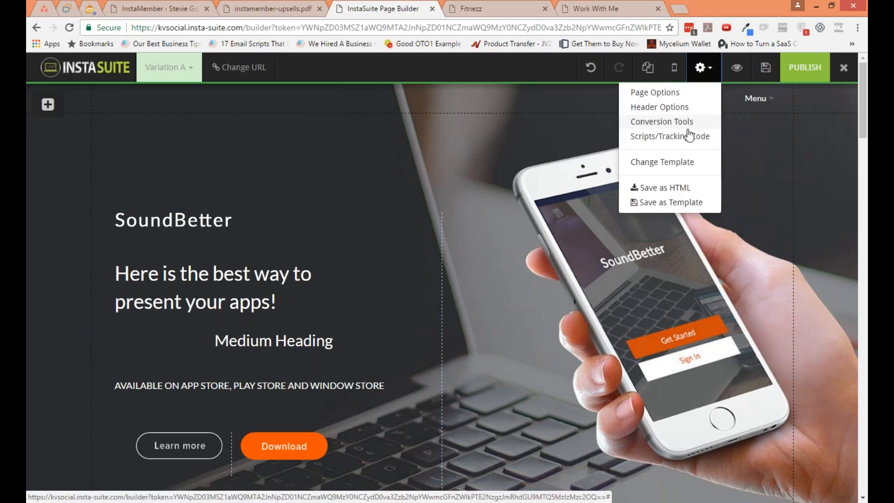
left_click(683, 173)
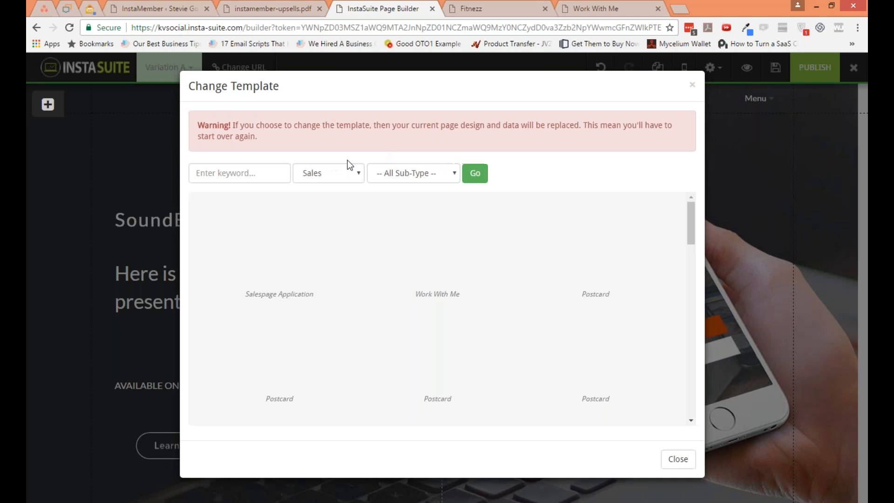
scroll(558, 336, "down", 1)
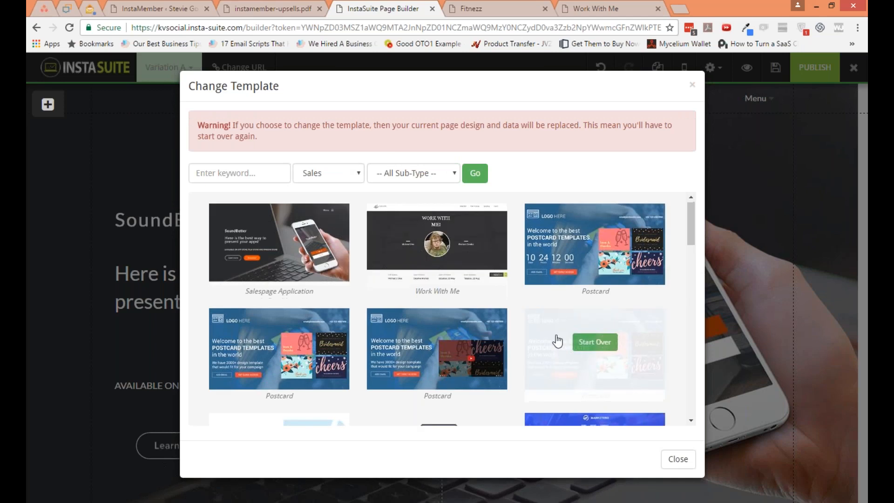
scroll(558, 342, "down", 4)
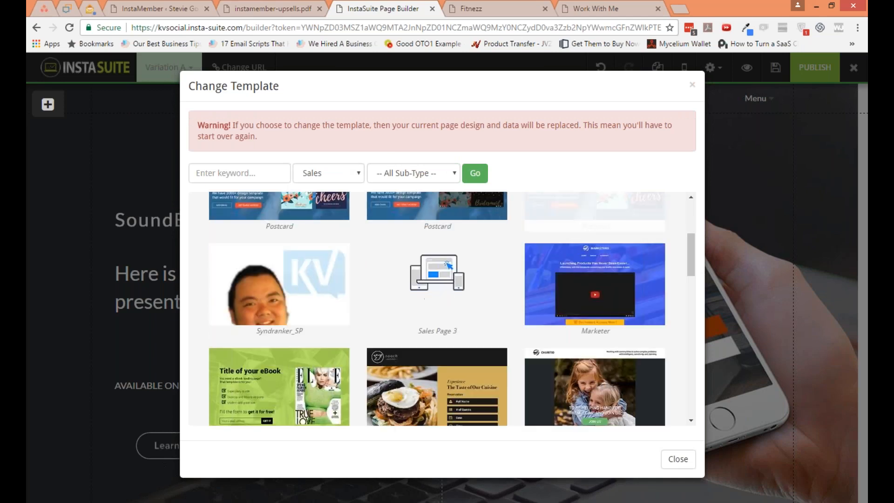
scroll(548, 337, "down", 1)
left_click(595, 278)
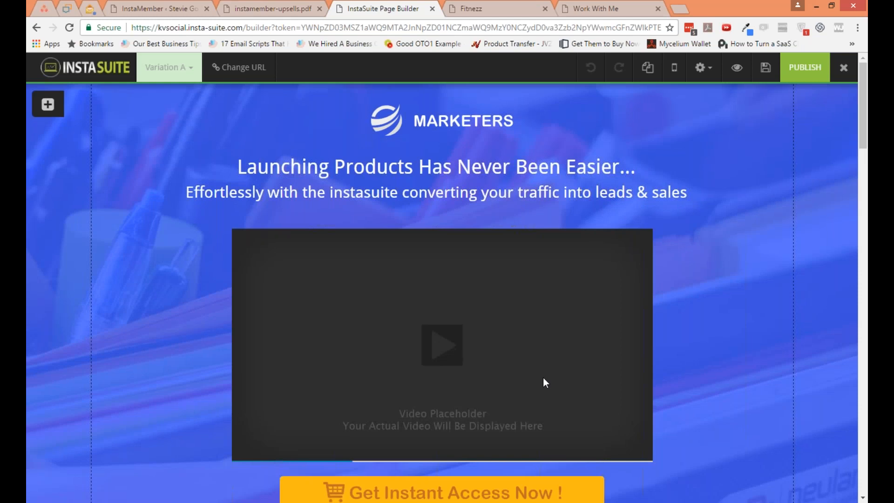
- Set the on-click action of the Get Instant Access Now image to Redirect To URL and close its settings
left_click(543, 379)
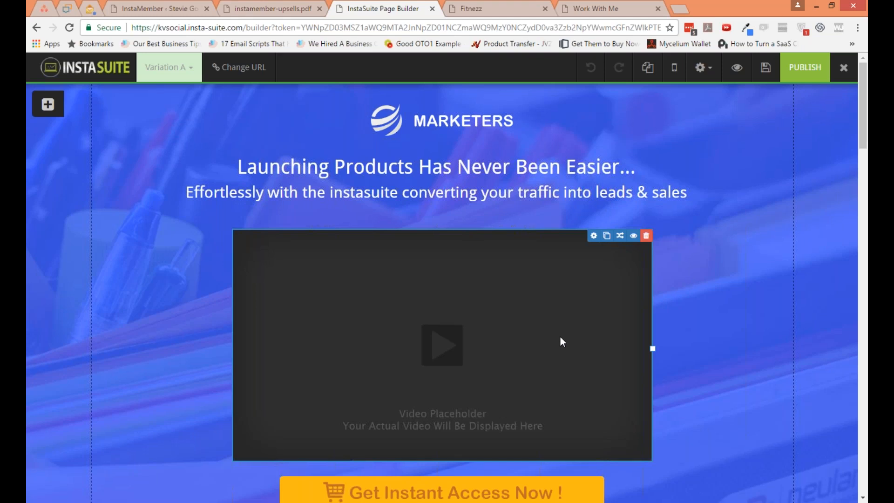
scroll(560, 337, "down", 1)
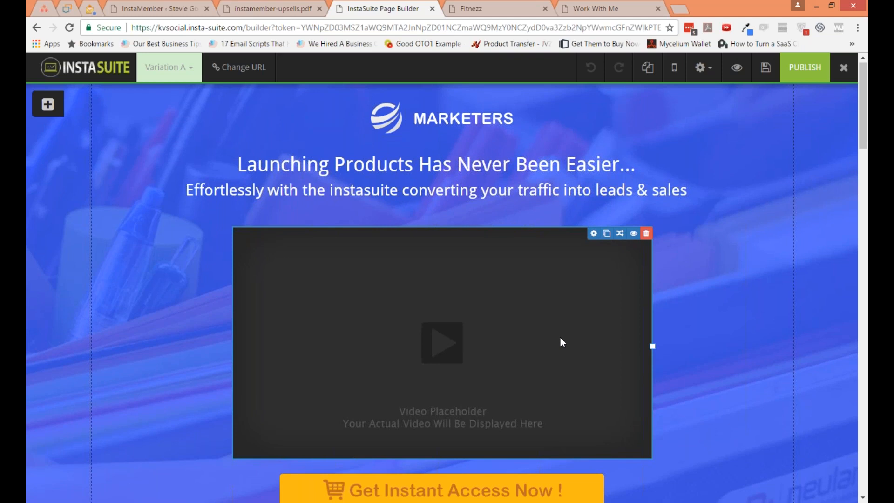
scroll(560, 337, "down", 2)
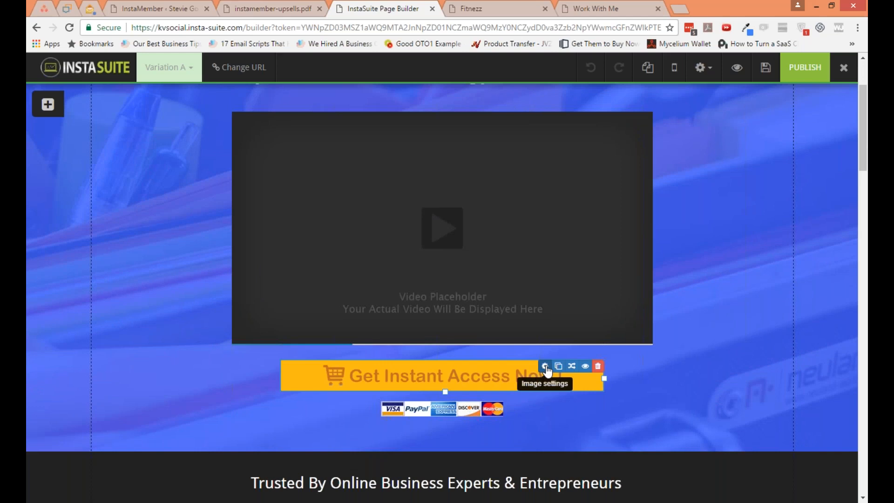
left_click(547, 370)
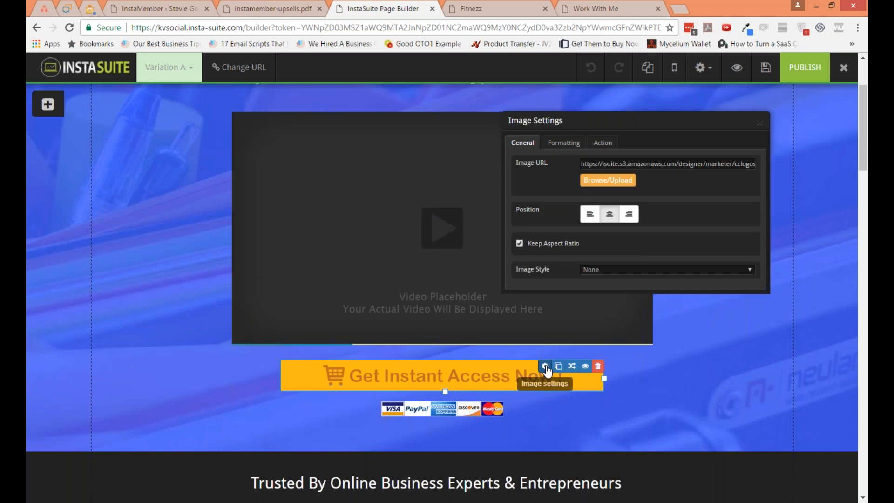
left_click(603, 143)
left_click(627, 164)
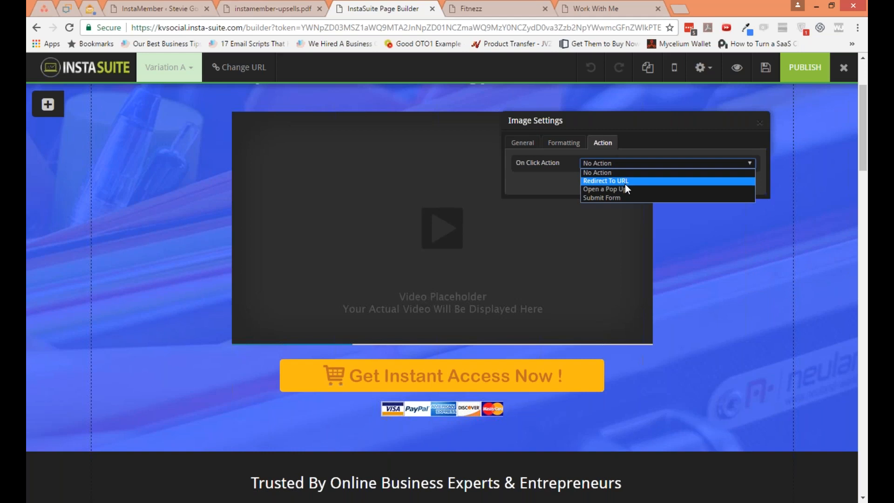
left_click(630, 181)
left_click(625, 186)
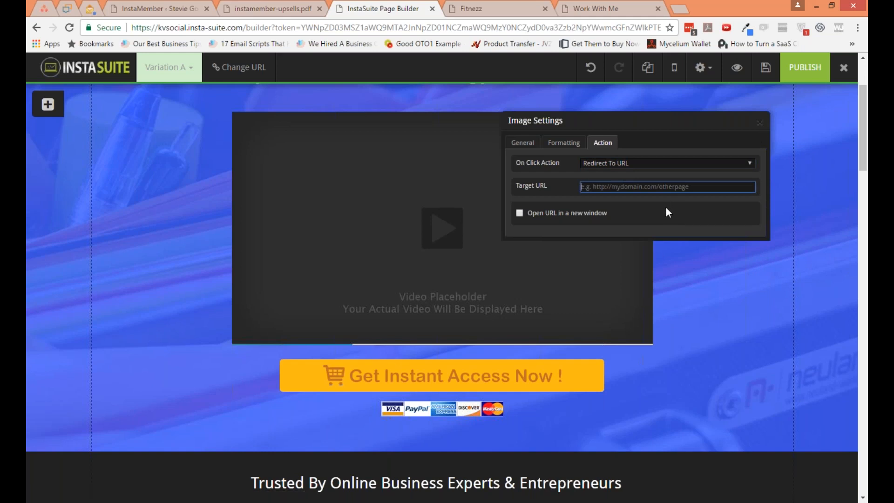
left_click(760, 122)
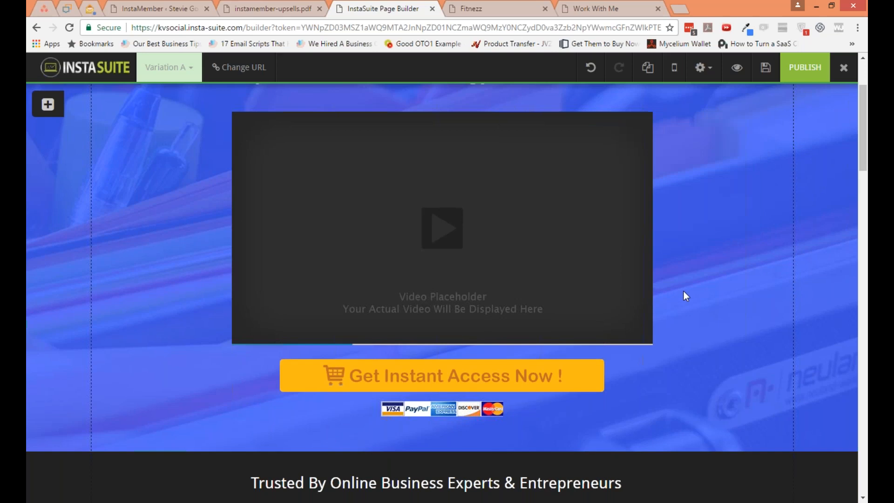
- Examine the page's remaining sections, from the testimonials and demo video through the features and pricing tables to the footer
scroll(707, 342, "down", 1)
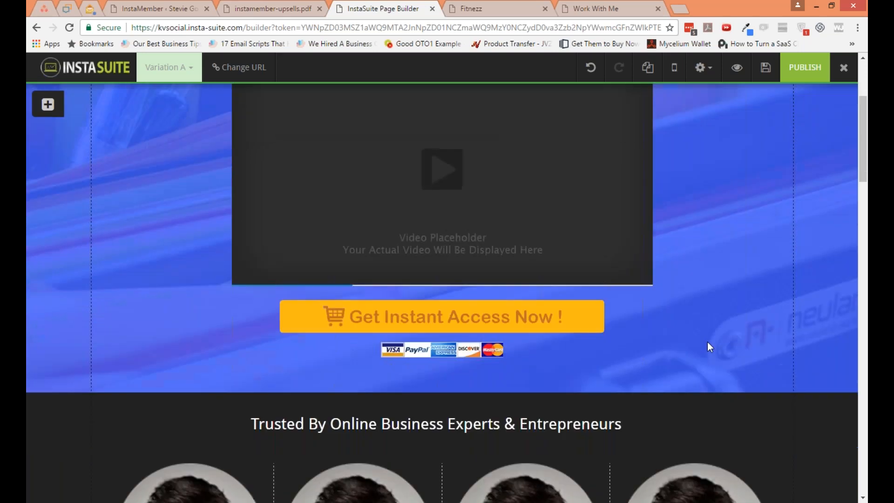
scroll(708, 342, "down", 3)
scroll(708, 342, "down", 1)
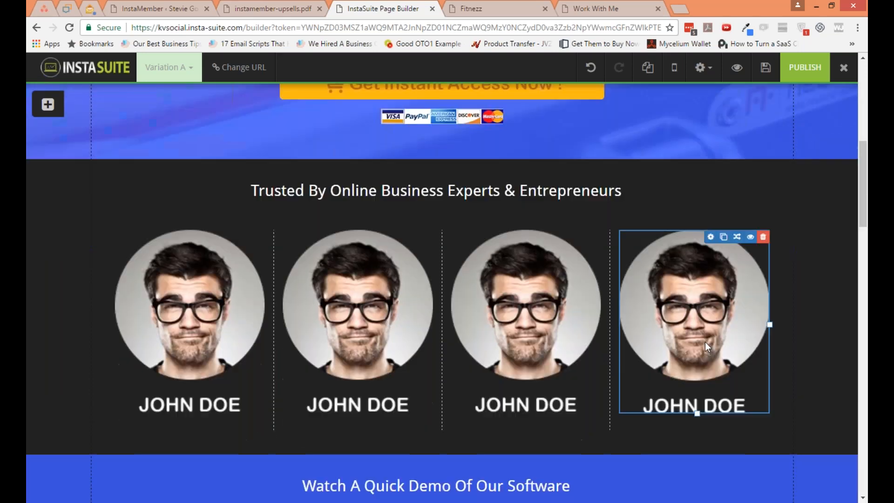
scroll(491, 401, "down", 7)
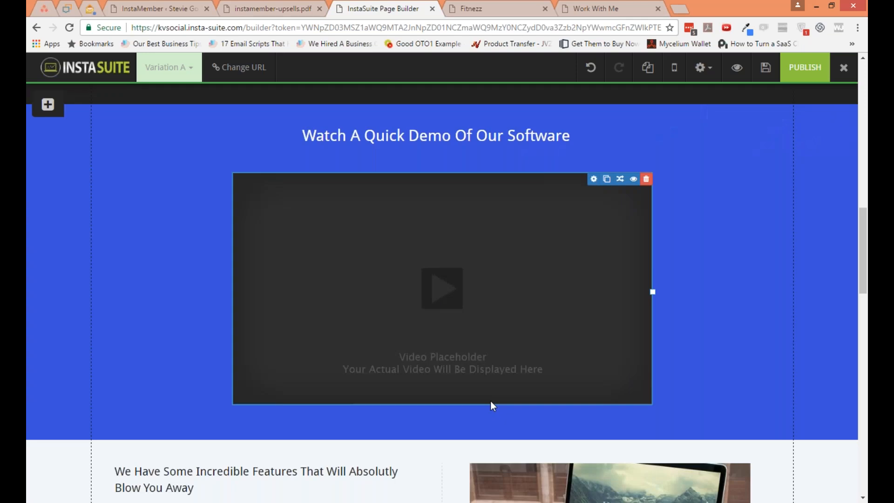
scroll(490, 393, "up", 3)
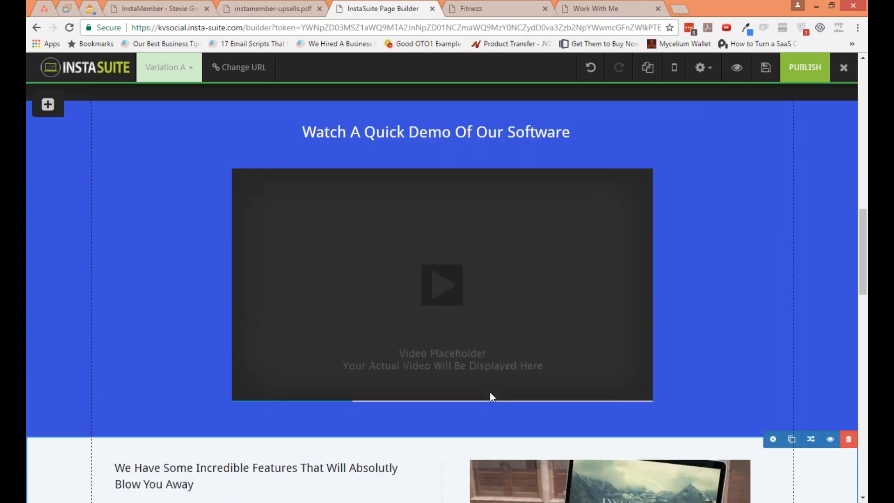
scroll(449, 425, "down", 2)
scroll(448, 424, "down", 3)
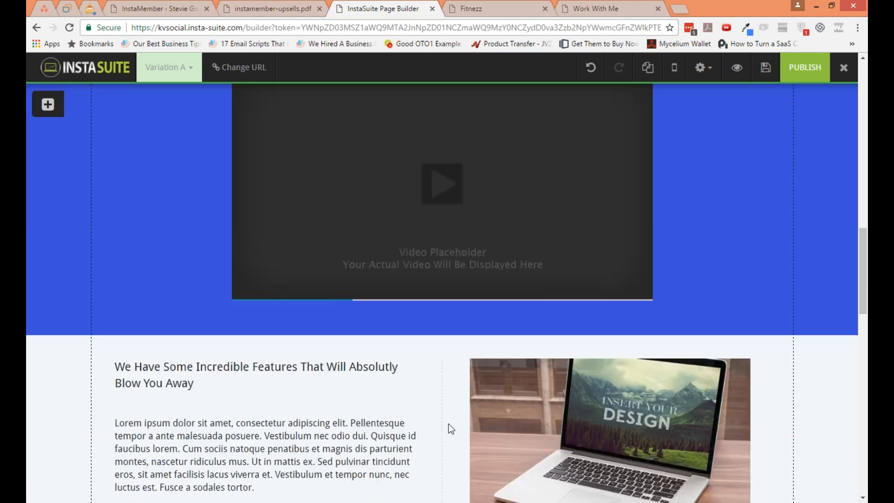
scroll(448, 424, "down", 2)
scroll(449, 424, "down", 1)
scroll(449, 424, "down", 5)
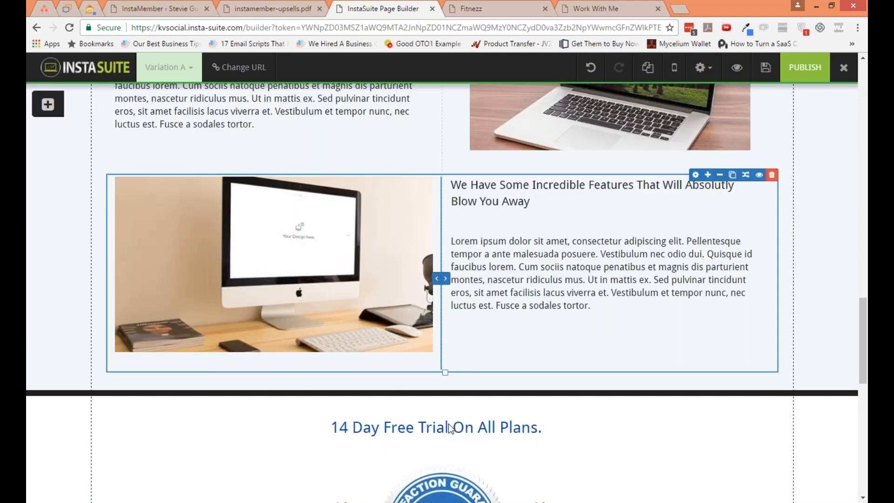
scroll(450, 427, "down", 8)
scroll(450, 428, "down", 2)
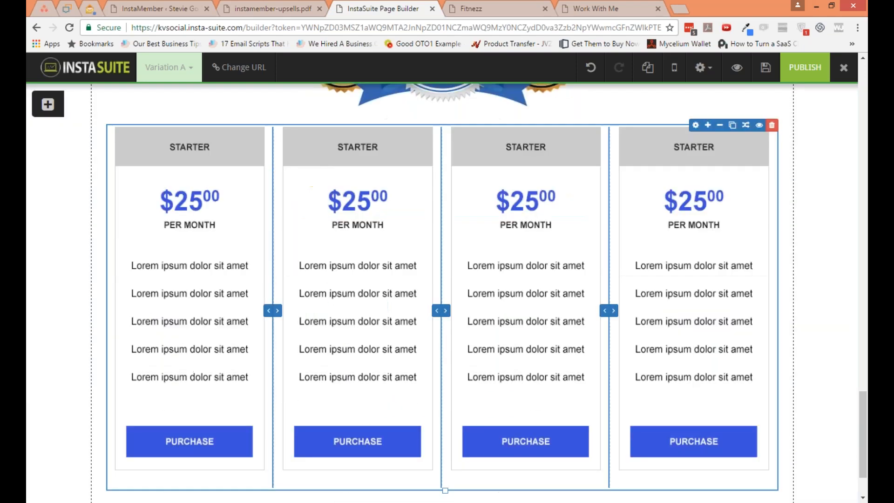
scroll(450, 428, "down", 2)
- Open the element inserter and look through the pre-made blocks
left_click(47, 105)
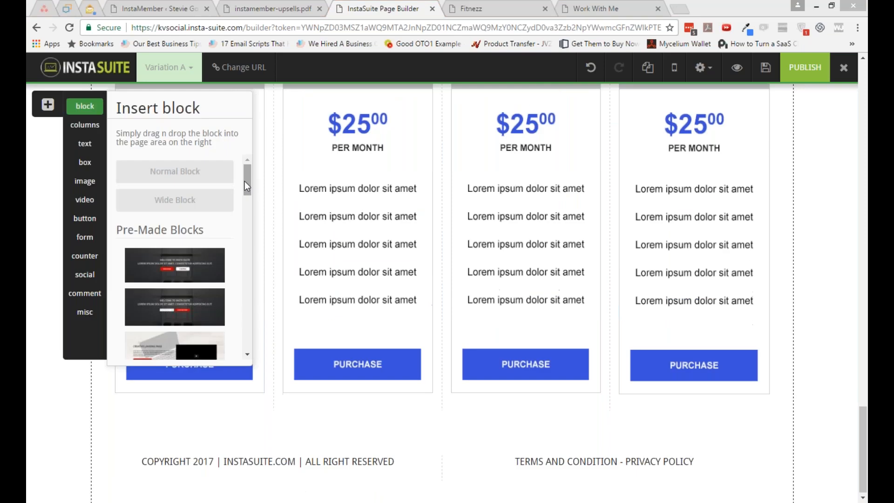
left_click_drag(245, 181, 246, 230)
left_click(74, 108)
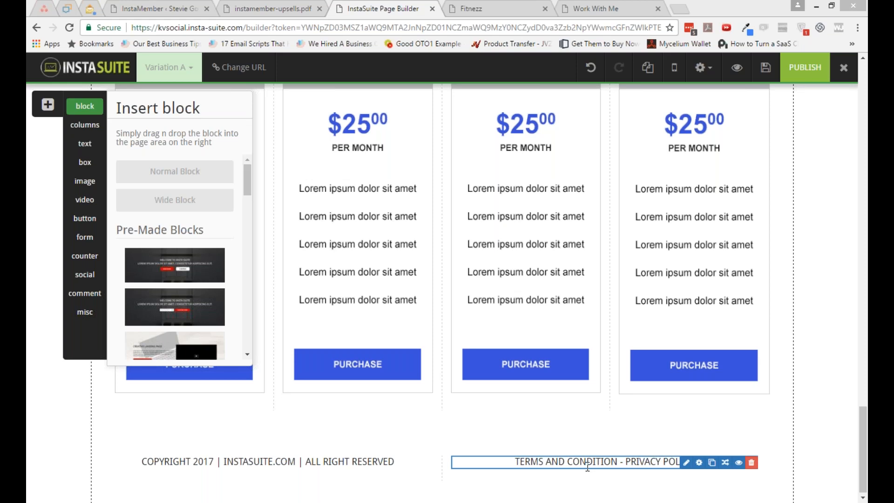
left_click(683, 149)
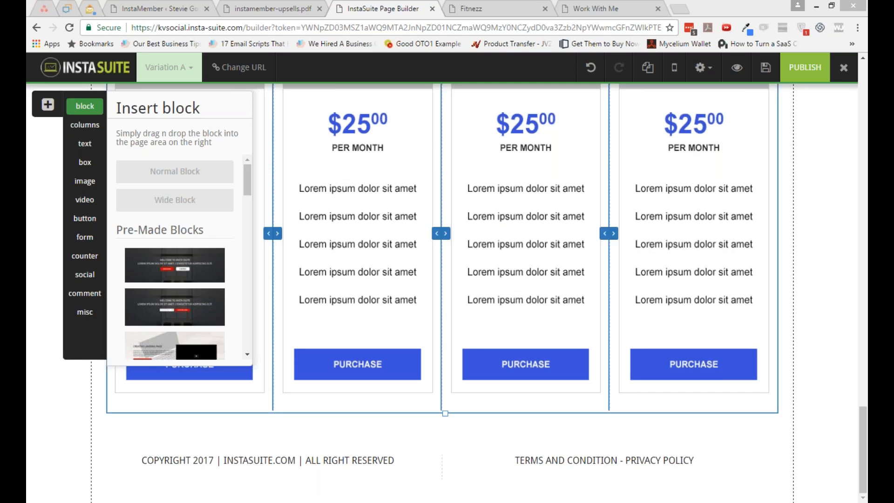
- Search Google in a new browser tab for "demo terms and conditions"
key("ctrl+t")
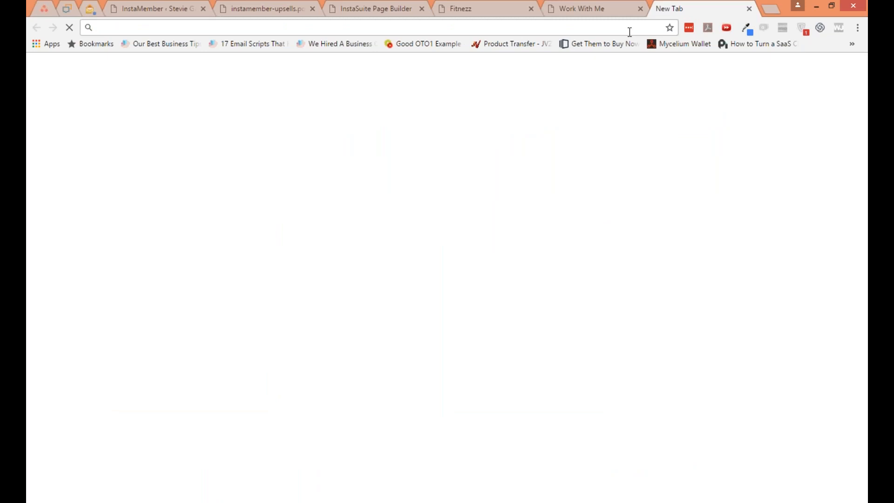
type("demo")
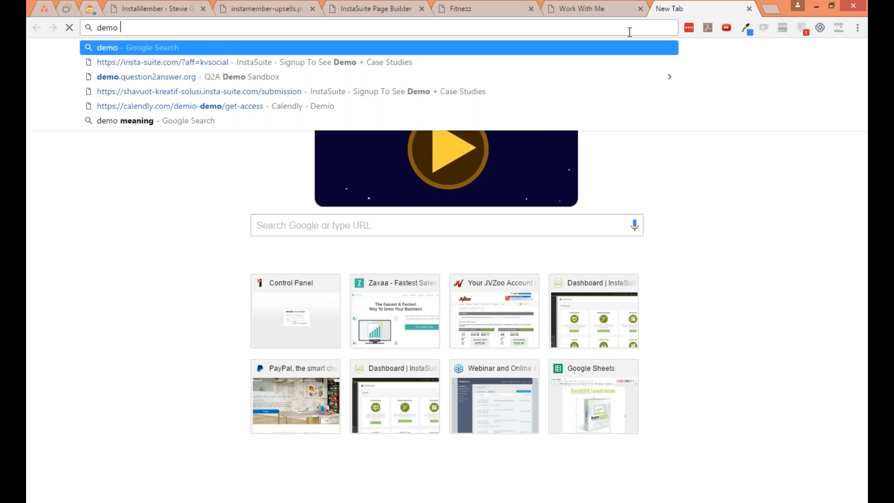
type("terms and")
key("Return")
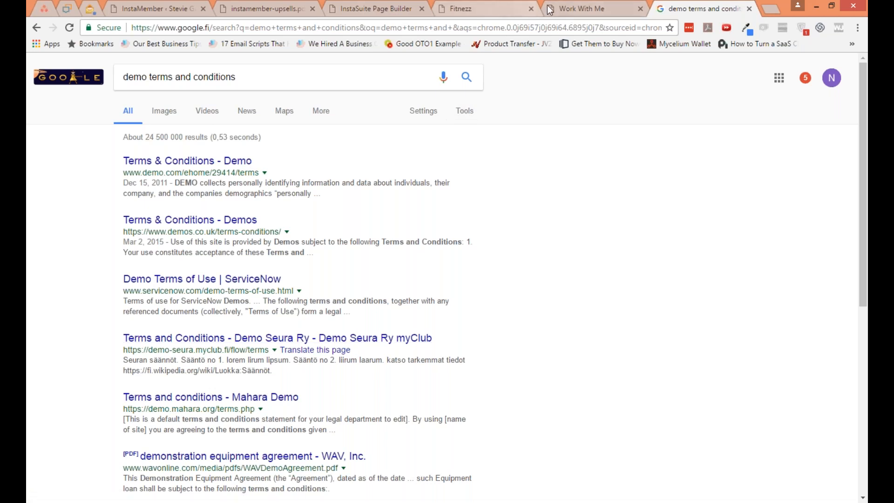
- Return to the InstaSuite Page Builder and review the page from the footer back up to the Trusted By section
left_click(578, 9)
left_click(456, 11)
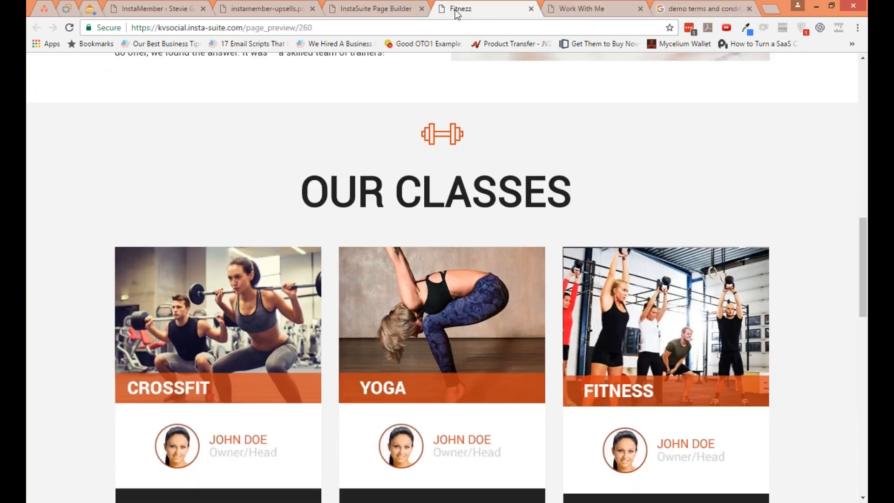
left_click(346, 11)
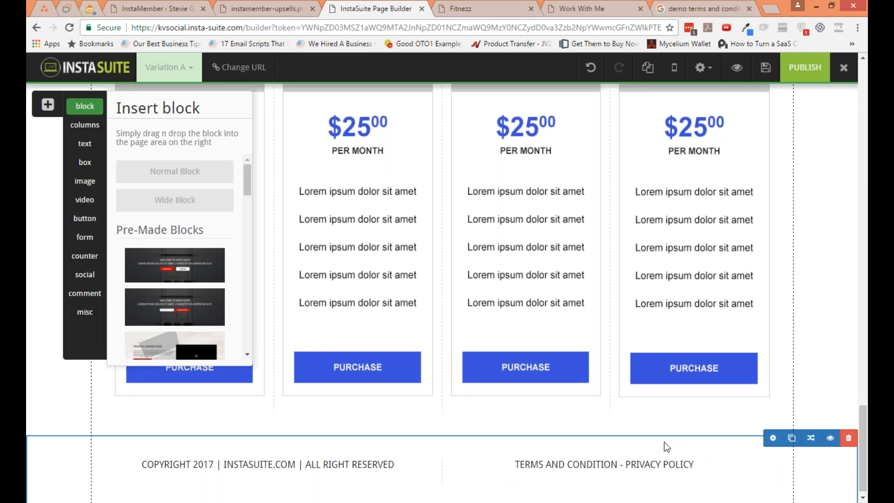
scroll(814, 446, "up", 3)
scroll(859, 420, "up", 2)
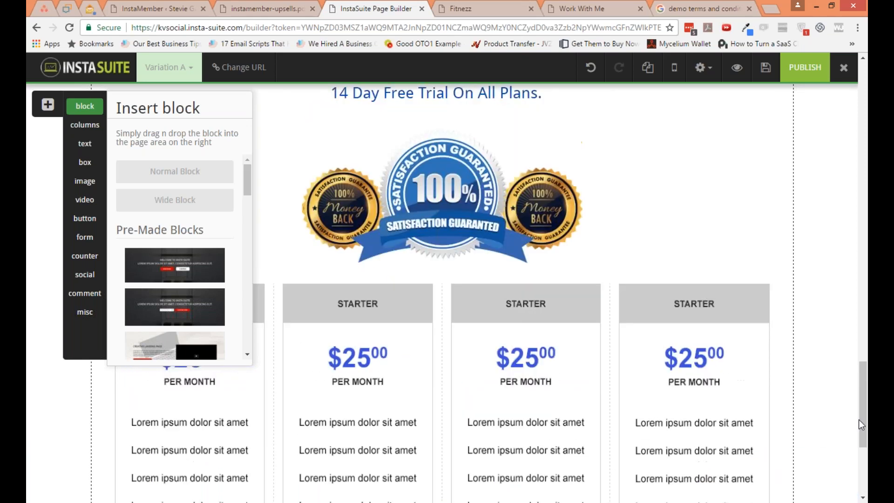
scroll(859, 420, "up", 1)
left_click(861, 198)
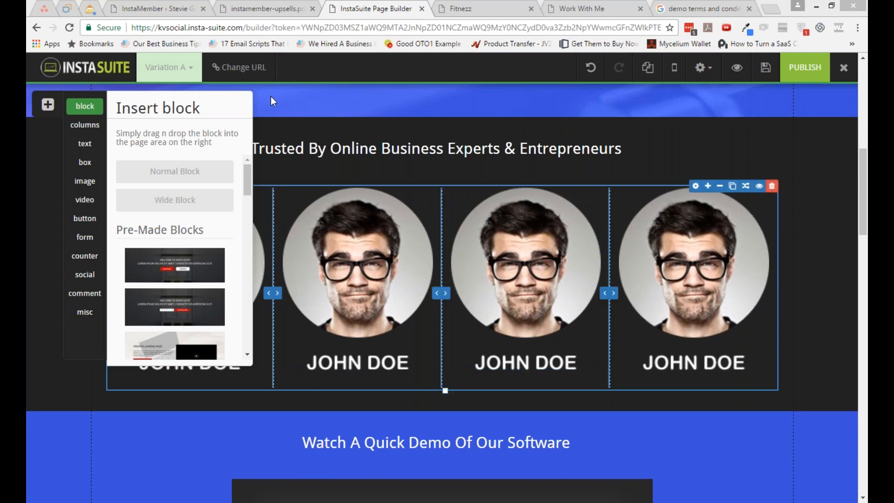
- Change the sales page's URL to neiltest and close the URL settings
left_click(239, 67)
left_click(742, 179)
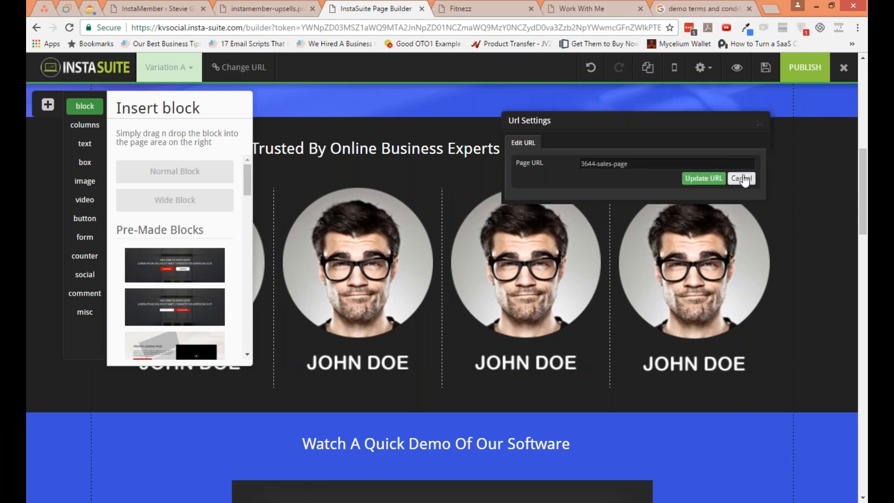
left_click_drag(638, 164, 555, 163)
type("n")
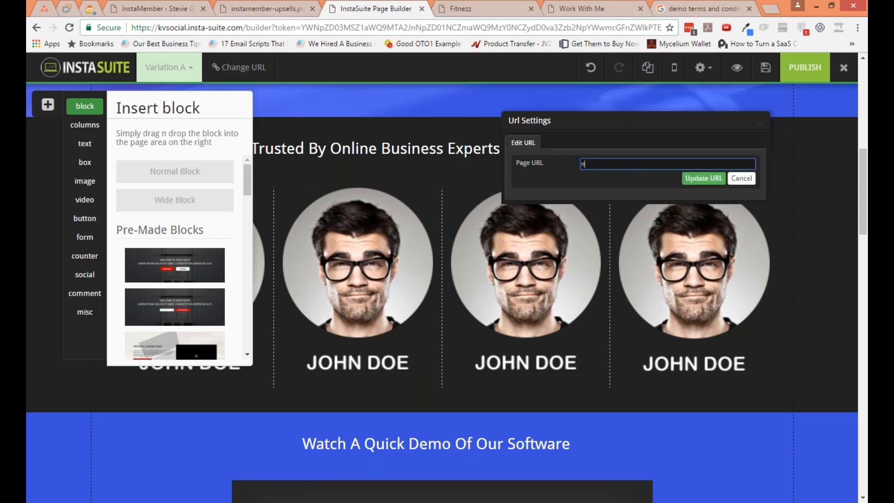
type("eiltest")
left_click(701, 178)
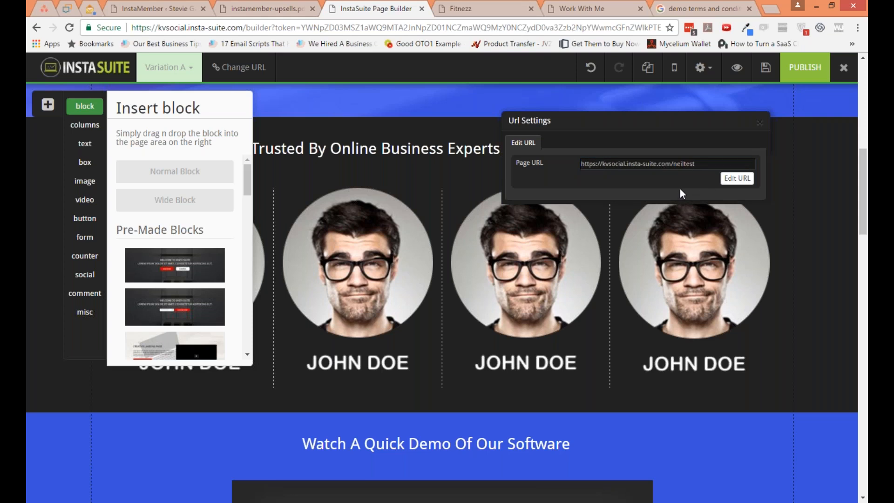
left_click(760, 123)
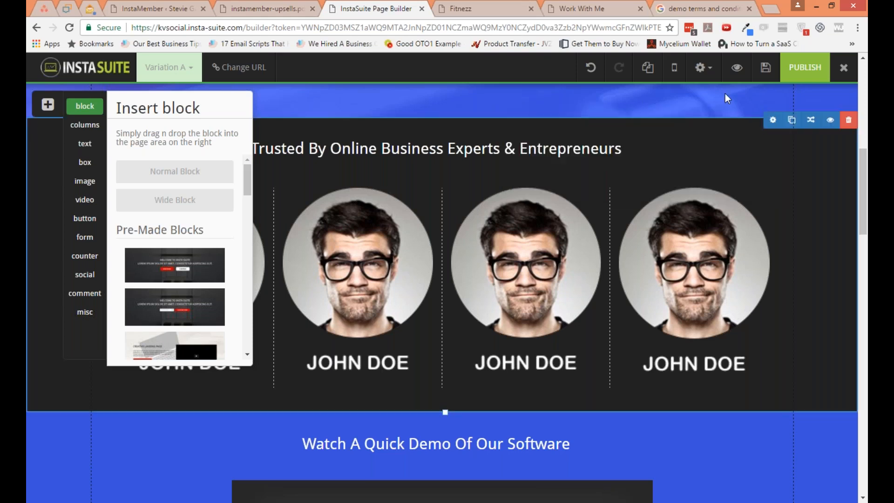
- Look at the page's Conversion Tools and the Head Script field in the Scripts/Tracking Code settings
left_click(703, 67)
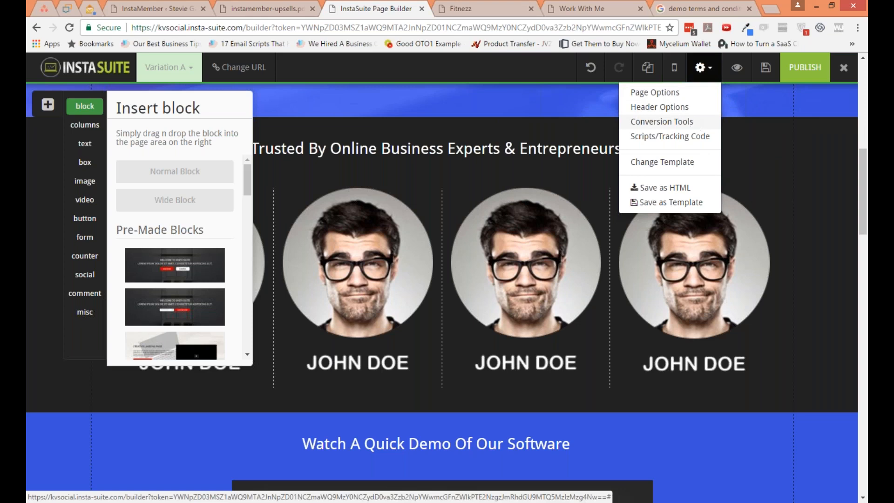
left_click(693, 122)
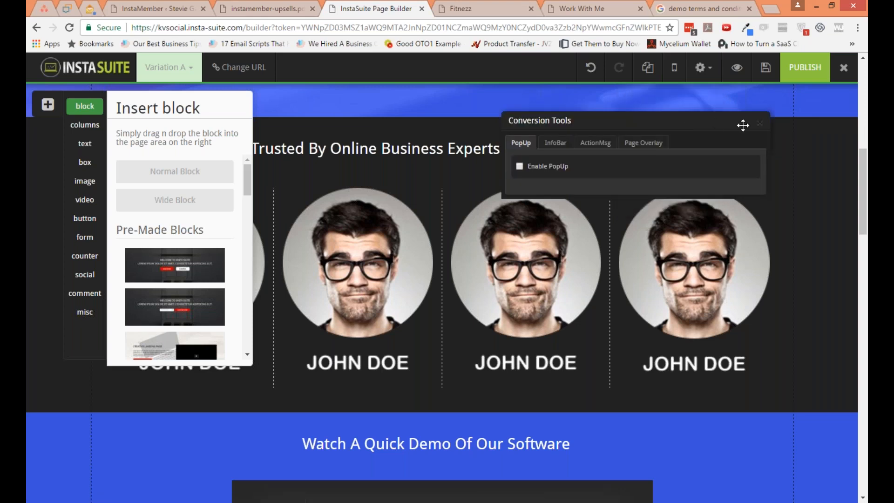
left_click(760, 123)
left_click(703, 67)
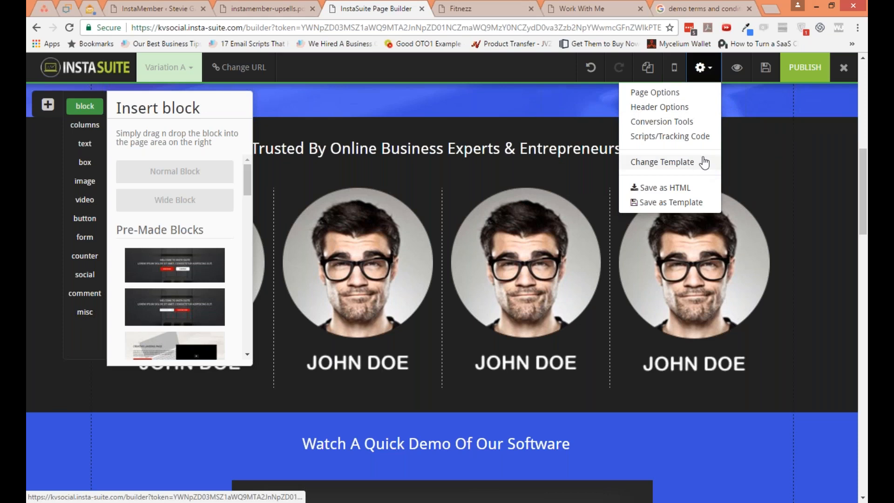
left_click(670, 136)
left_click(703, 222)
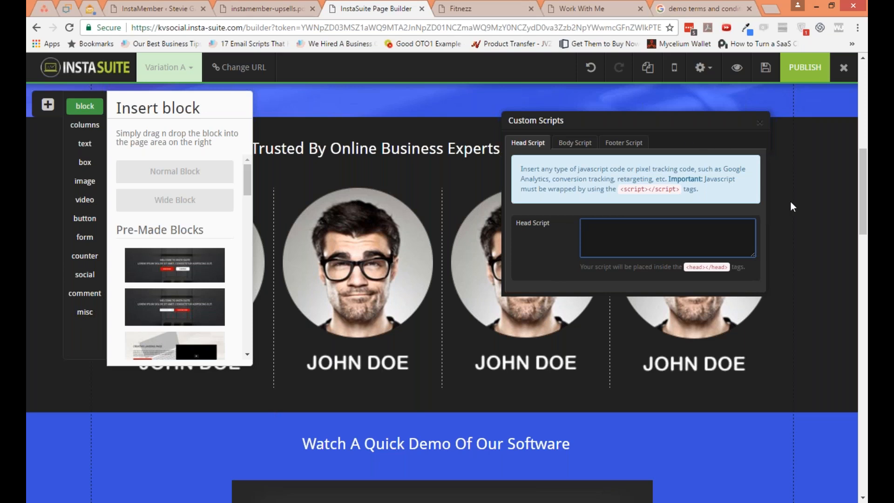
scroll(795, 208, "up", 1)
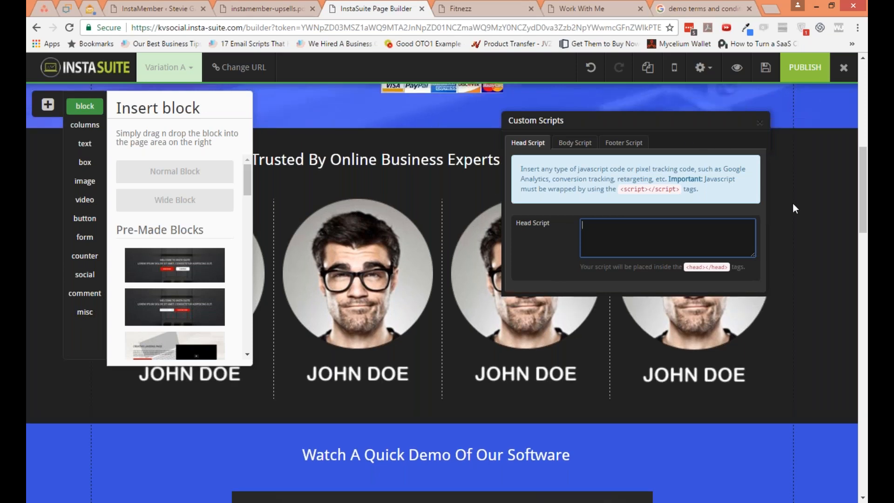
scroll(794, 207, "up", 3)
scroll(795, 208, "up", 1)
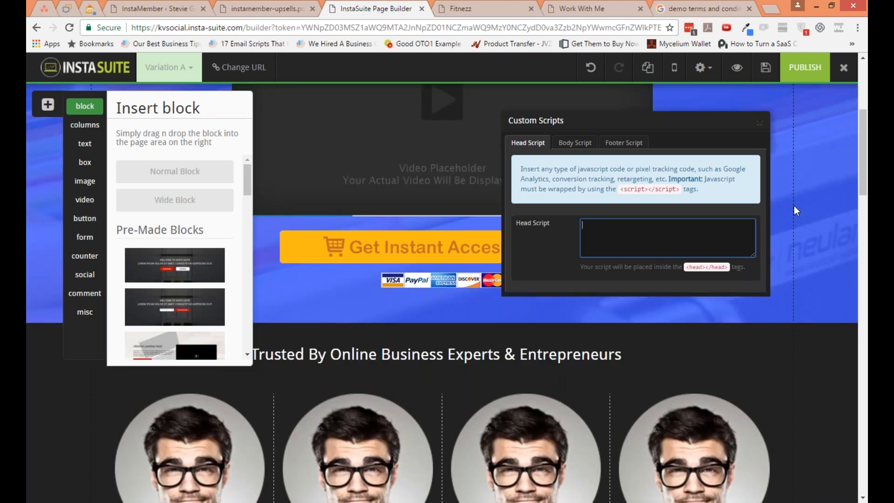
left_click(795, 208)
- View the general block settings of the Trusted By Online Business Experts section, including its block ID
scroll(796, 208, "up", 1)
mouse_move(776, 360)
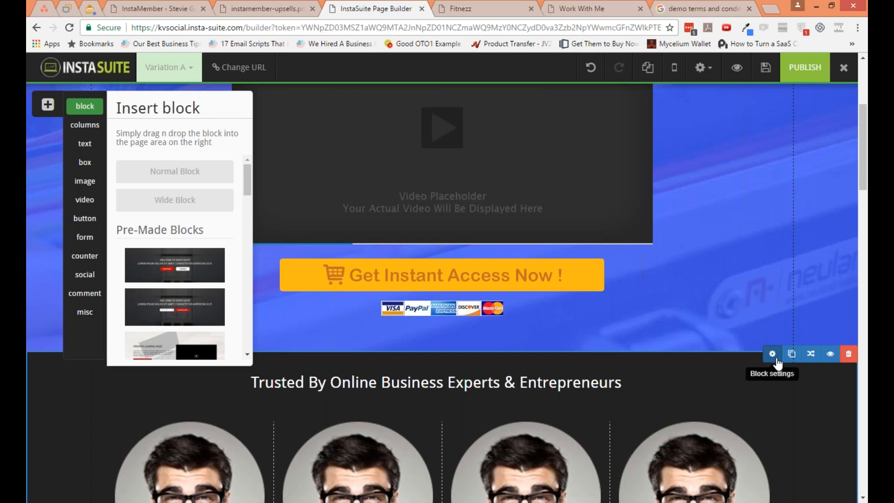
left_click(777, 362)
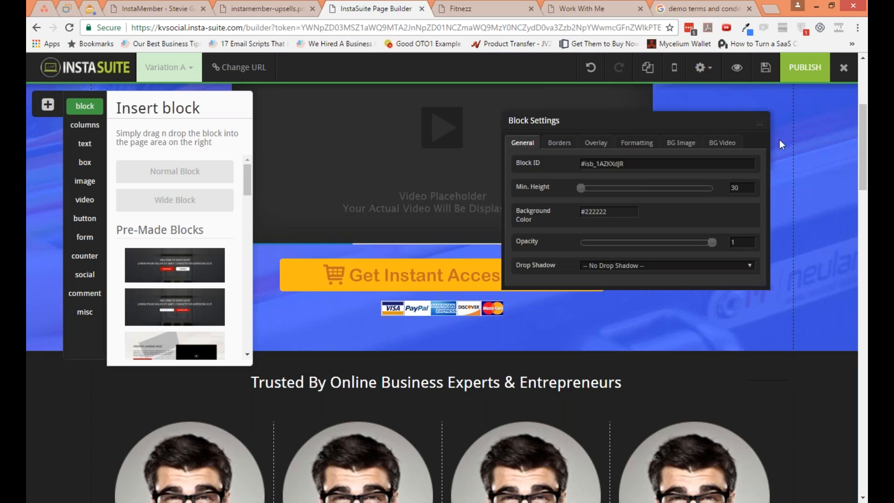
left_click(760, 123)
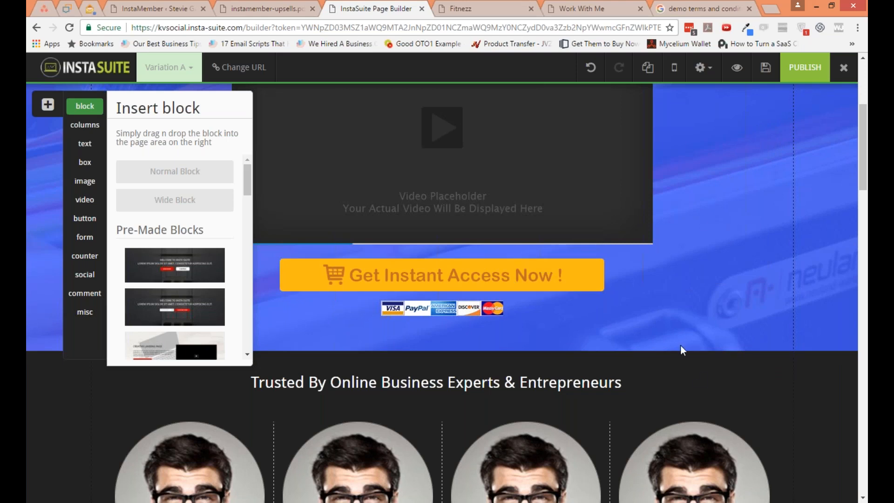
left_click(696, 380)
left_click(694, 366)
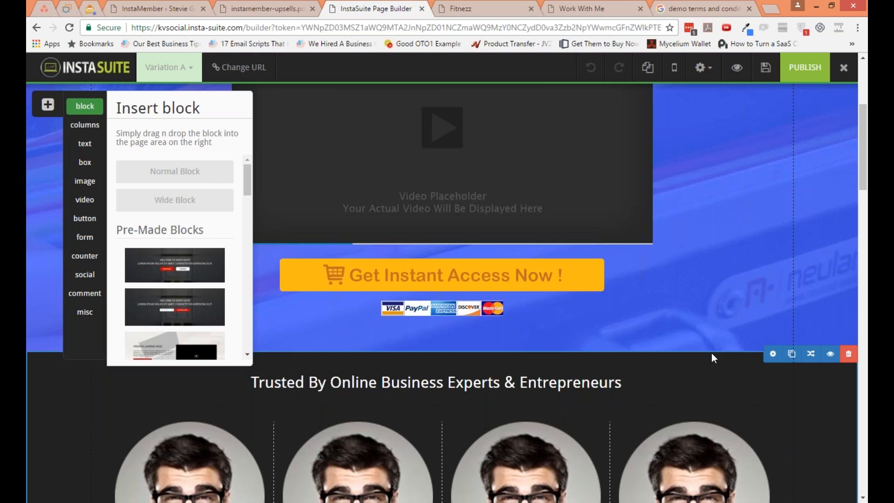
- Copy the block ID of the 14 Day Free Trial pricing block from its block settings
scroll(692, 368, "down", 2)
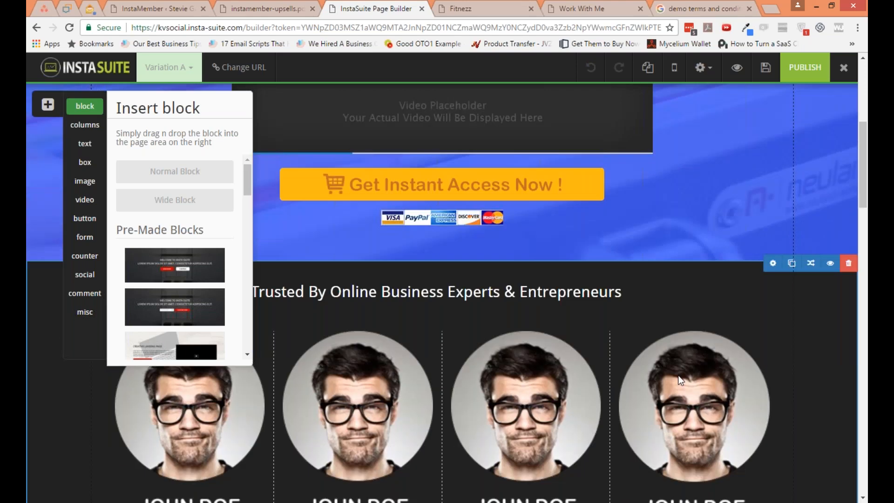
scroll(680, 380, "down", 5)
scroll(623, 427, "down", 10)
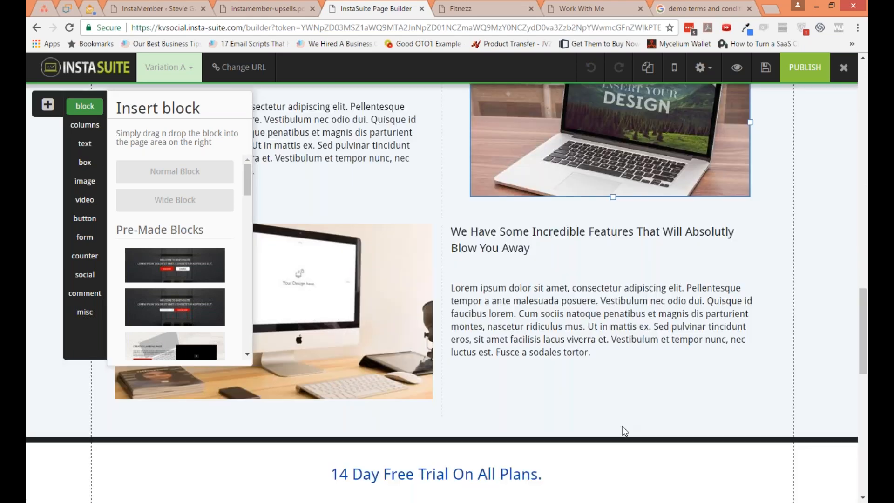
scroll(623, 426, "down", 8)
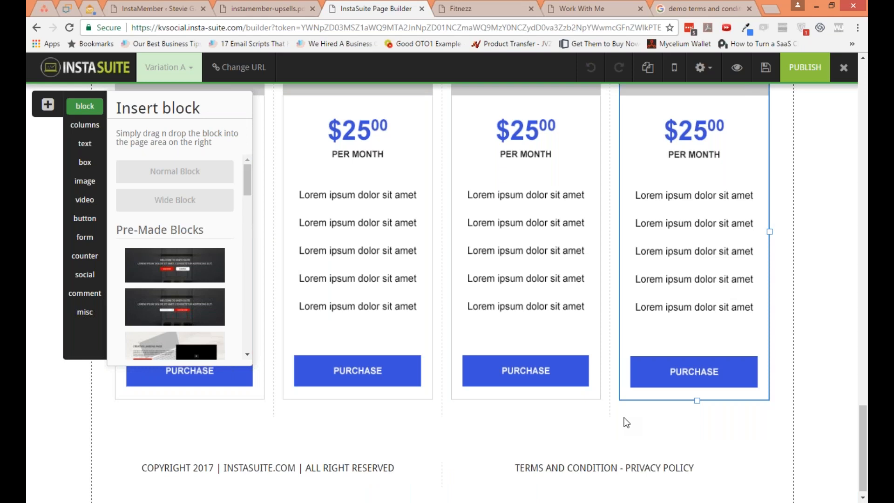
scroll(641, 291, "up", 2)
scroll(641, 291, "up", 3)
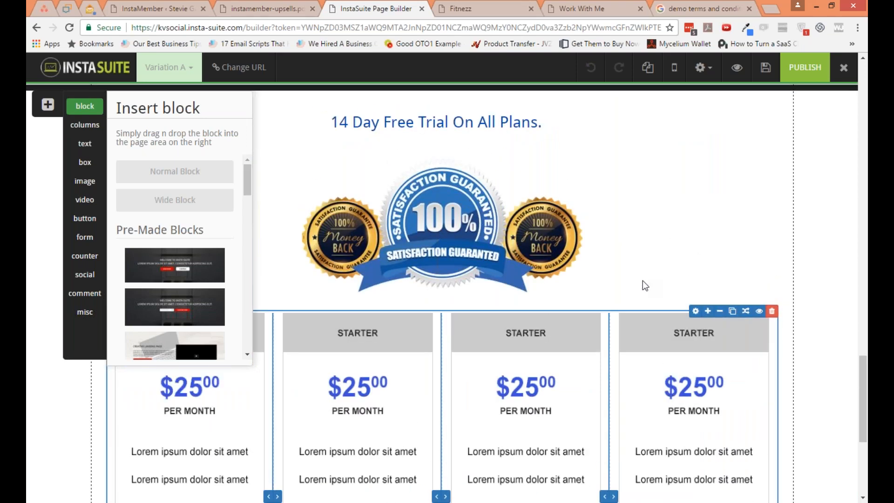
scroll(717, 283, "up", 4)
scroll(716, 283, "down", 1)
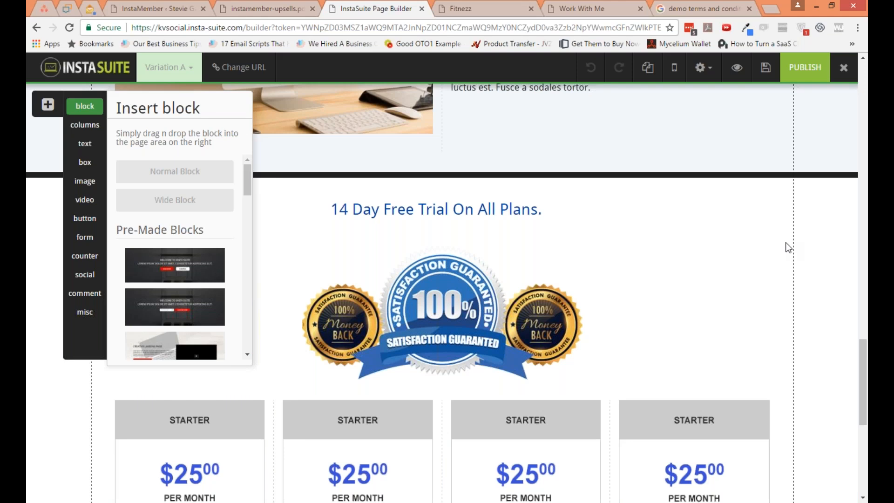
mouse_move(808, 185)
left_click(776, 183)
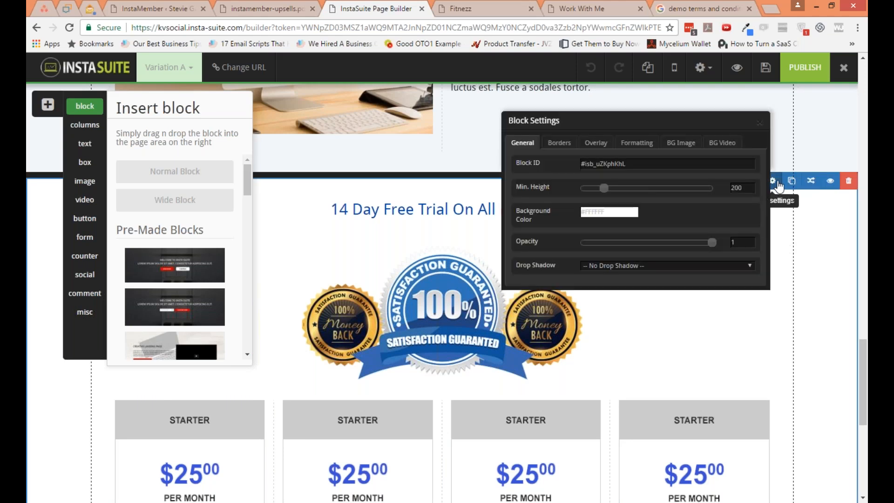
left_click_drag(605, 164, 581, 165)
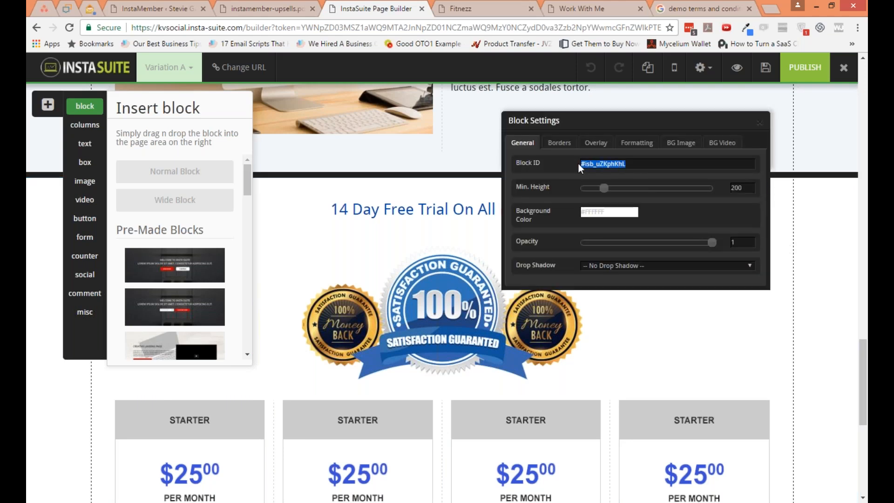
left_click(759, 122)
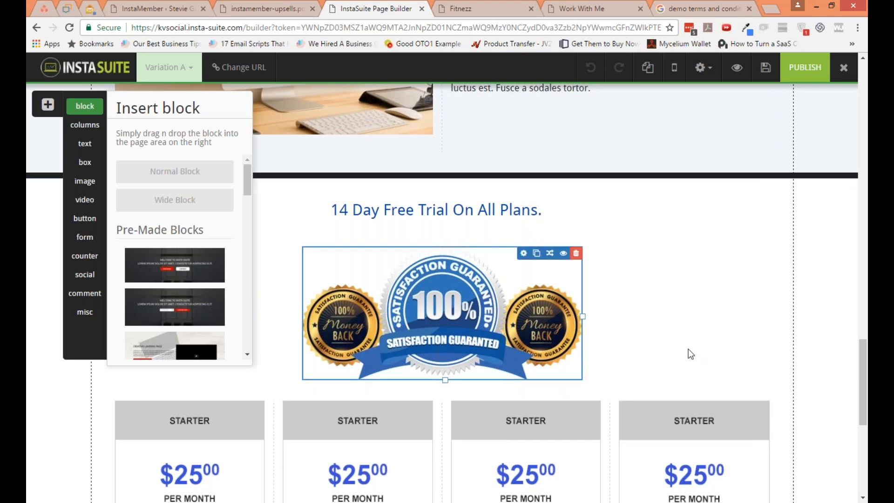
- Set the target URL of the Get Instant Access Now image below the top video to #isb_uZKphKhL
scroll(689, 350, "up", 3)
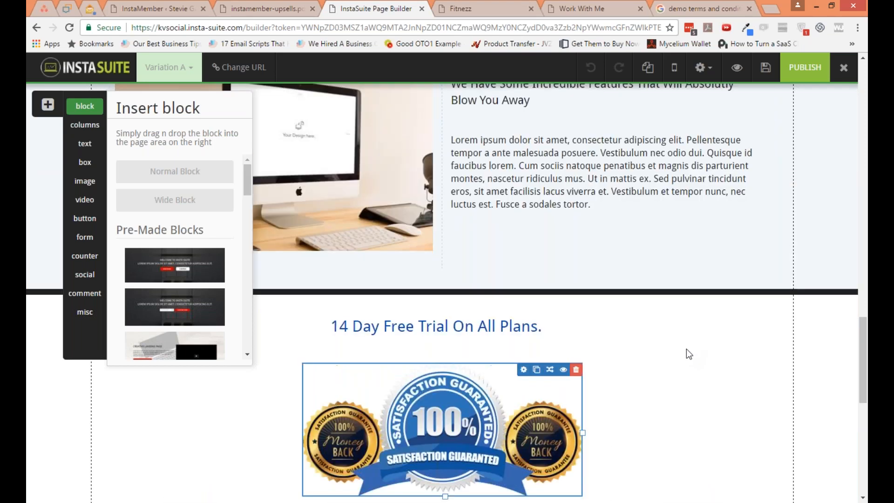
scroll(687, 350, "up", 3)
scroll(516, 262, "up", 10)
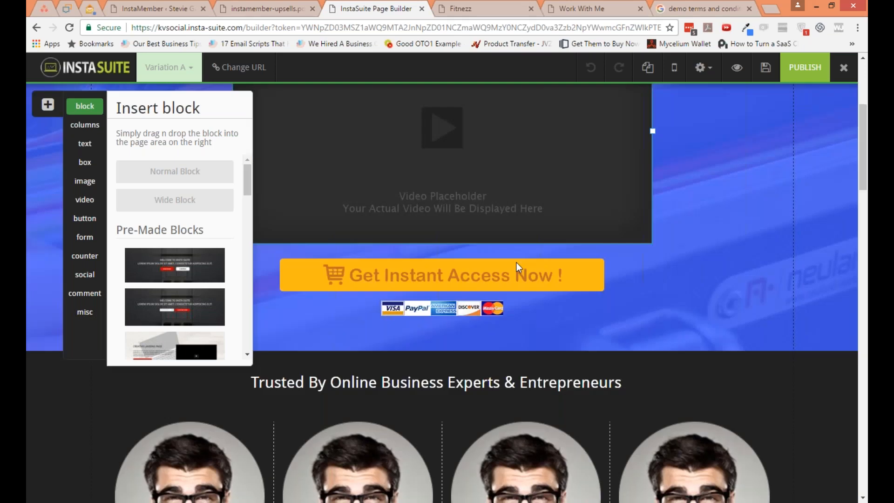
left_click(542, 262)
left_click(604, 144)
left_click(588, 187)
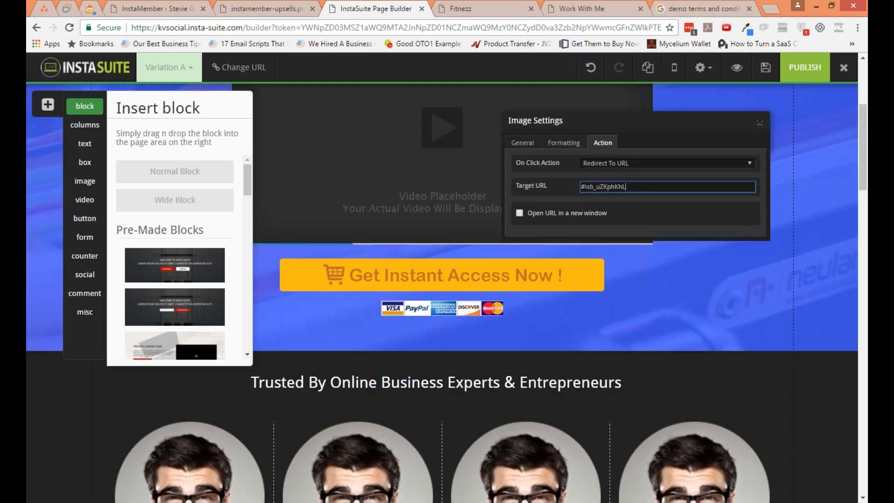
- Save and publish the sales page, and open the live version in a new tab
left_click(771, 71)
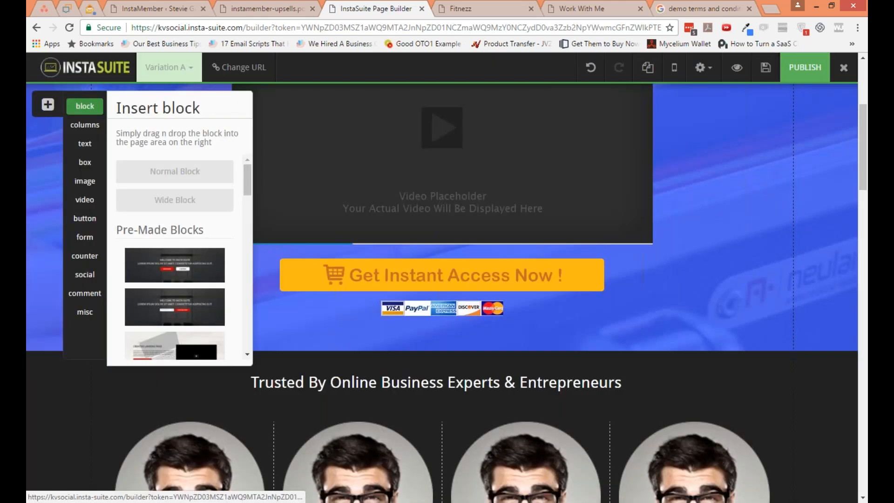
left_click(792, 72)
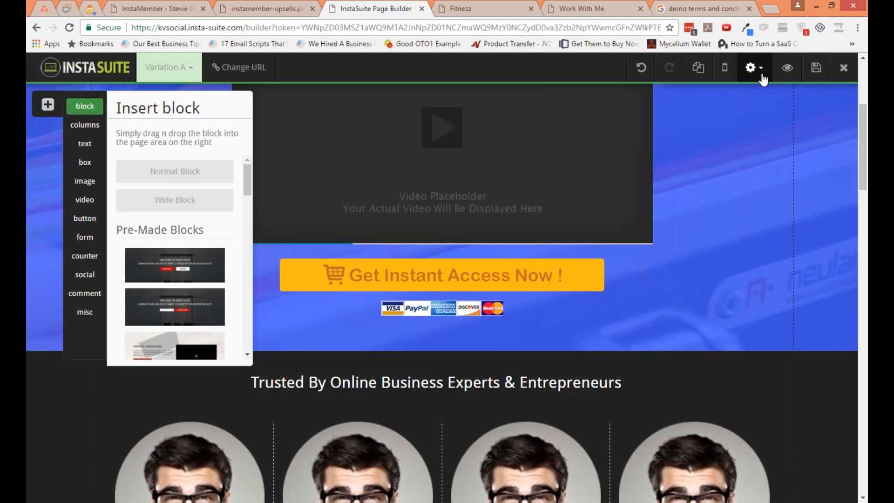
left_click(787, 68)
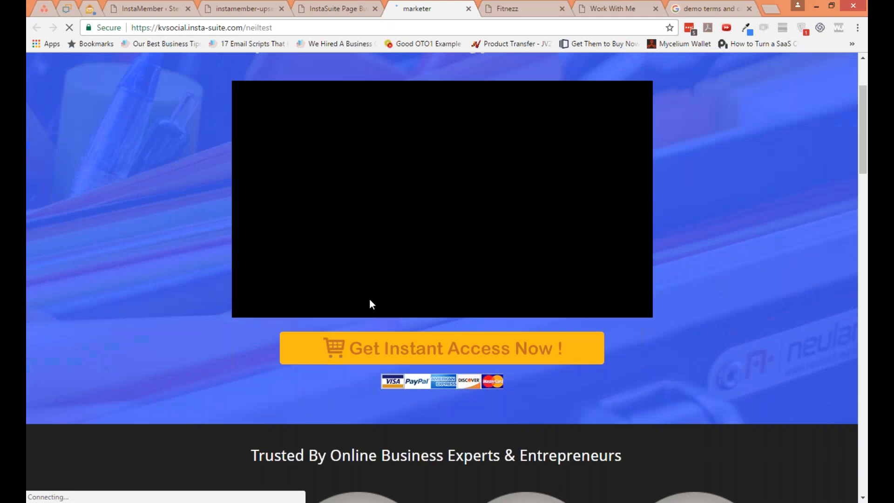
- Test the Get Instant Access Now link twice on the live page and look over the pricing section it targets
left_click(372, 347)
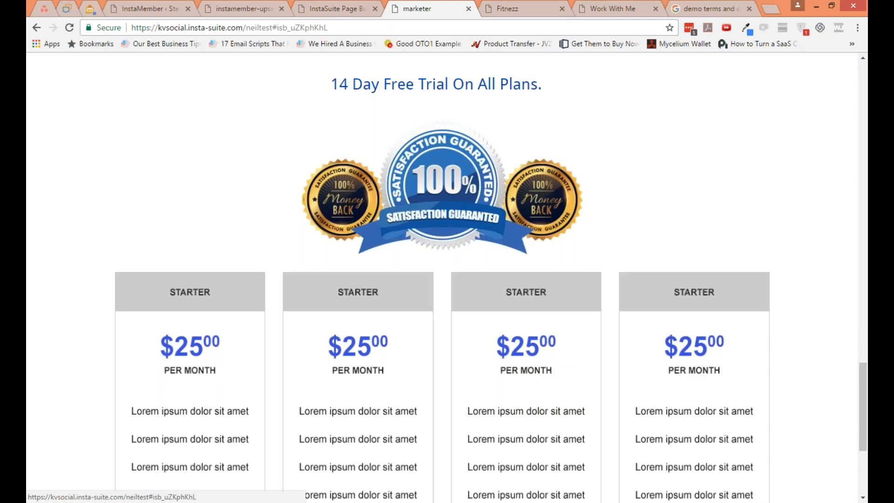
left_click_drag(862, 402, 865, 101)
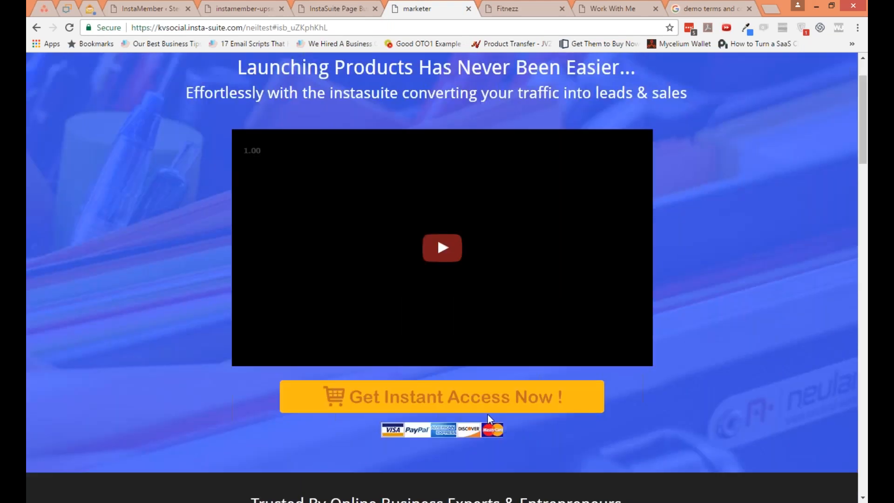
left_click(485, 406)
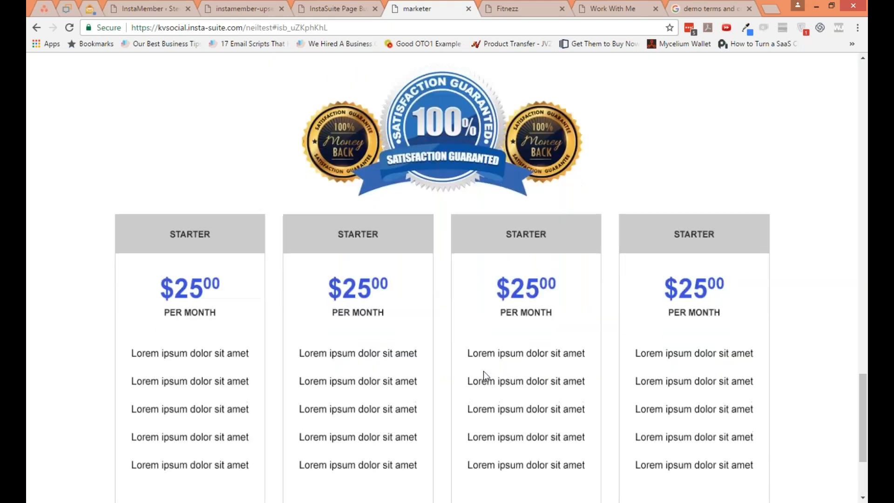
scroll(483, 371, "down", 3)
scroll(483, 371, "up", 5)
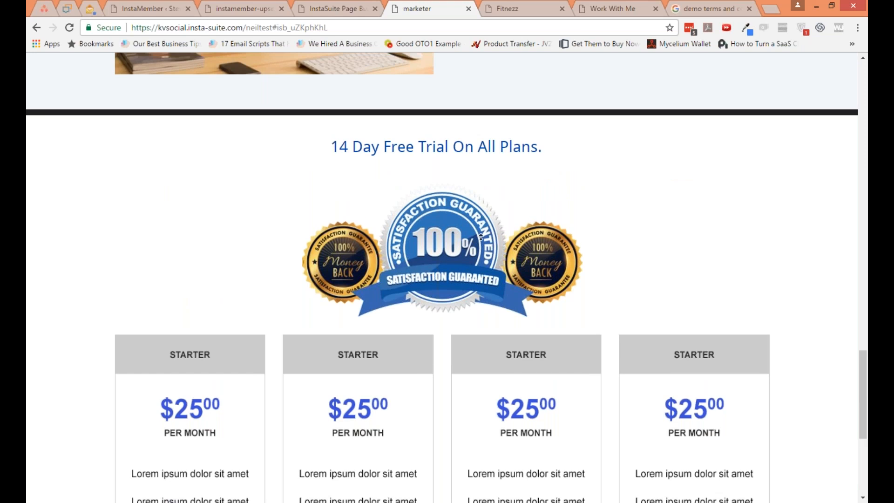
- Return briefly to the page builder, and close the Fitnezz template preview tab
left_click(331, 9)
mouse_move(434, 279)
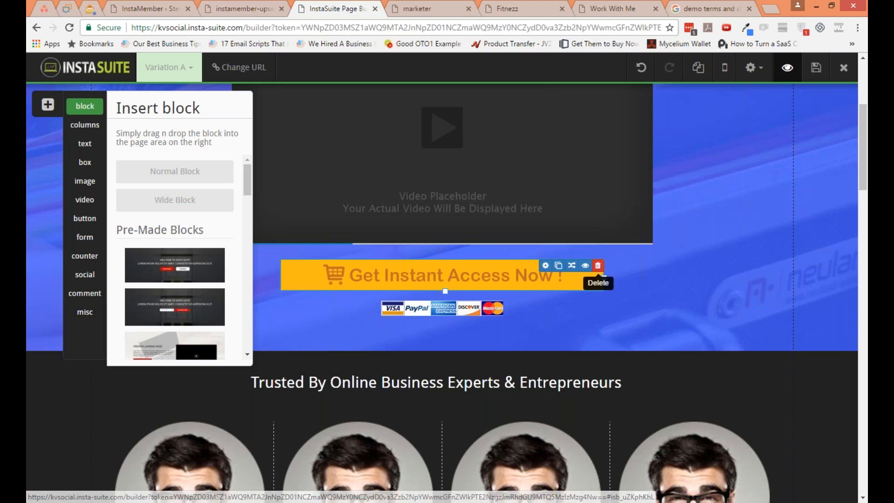
left_click(502, 12)
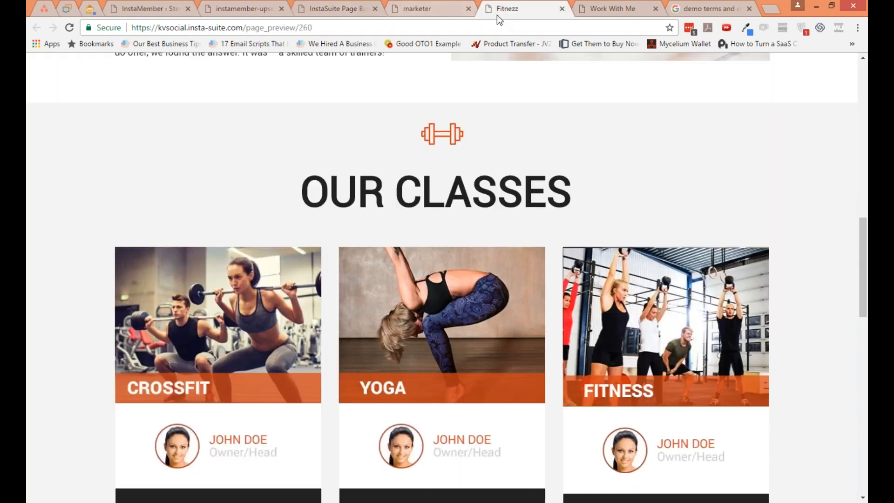
left_click(562, 9)
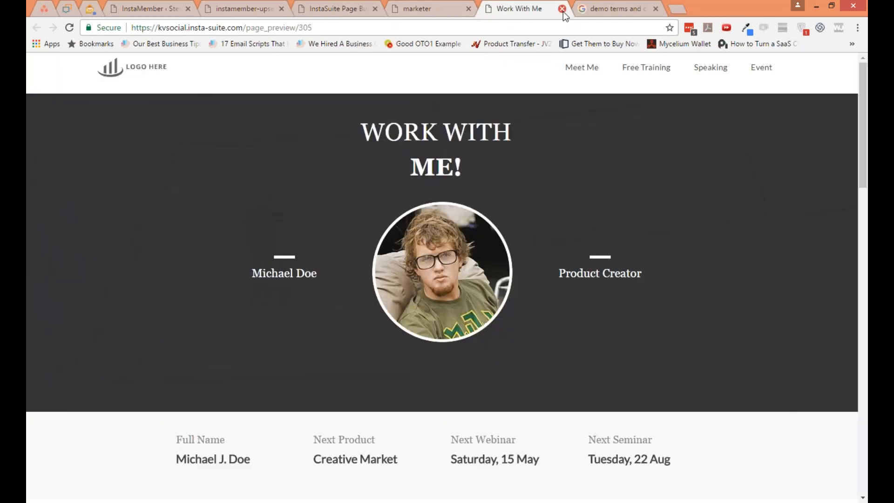
- Close the Work With Me preview, and look over the pricing section and the top video area of the live marketer page
left_click(563, 10)
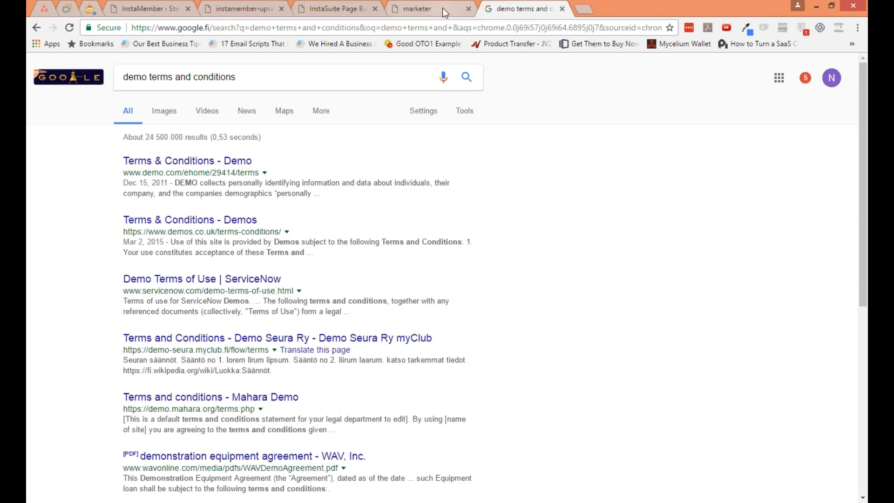
left_click(443, 8)
left_click(491, 452)
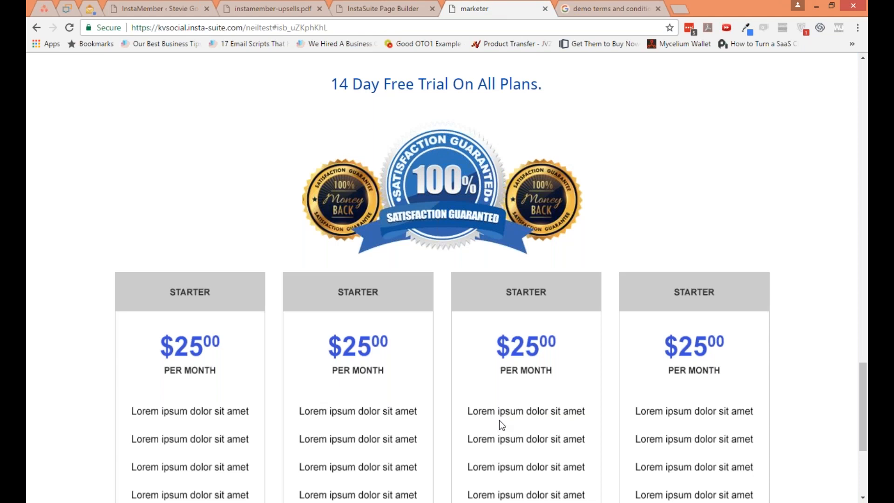
left_click_drag(865, 412, 859, 389)
scroll(856, 389, "down", 3)
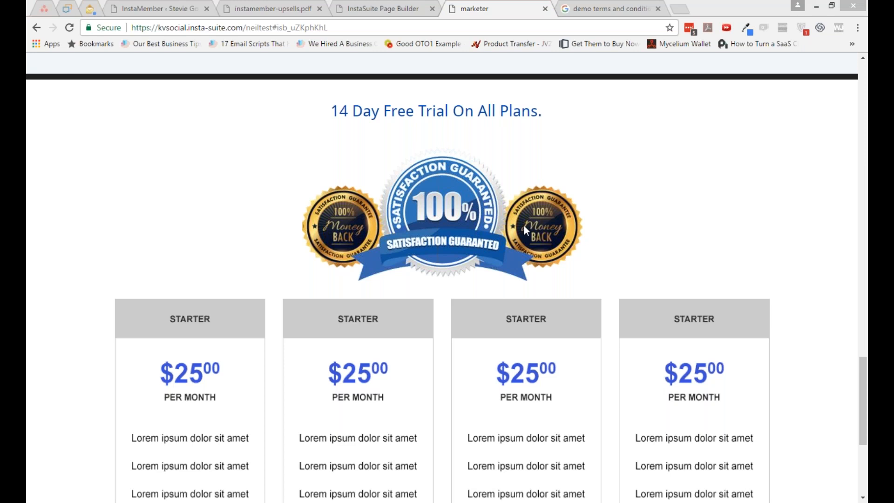
left_click_drag(859, 390, 867, 82)
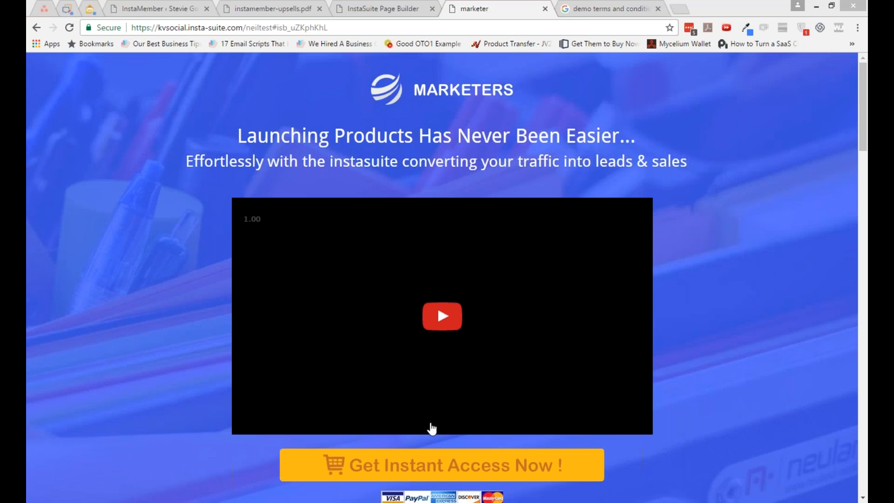
scroll(711, 418, "down", 1)
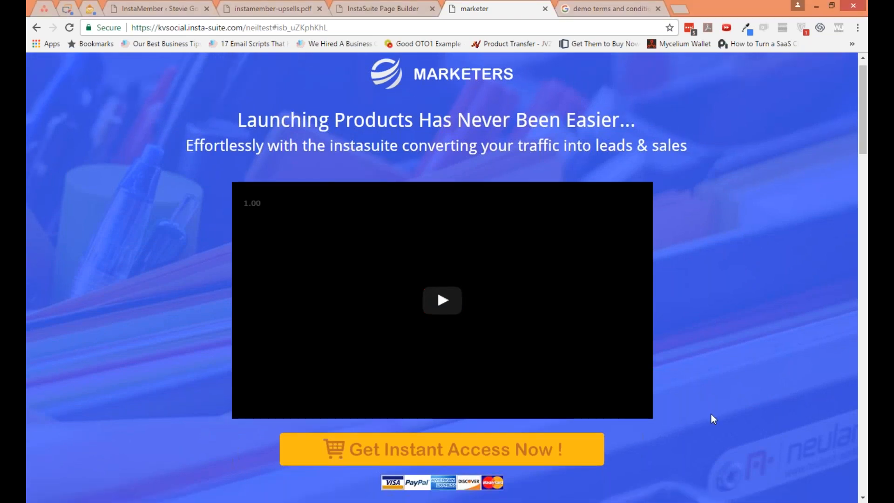
scroll(711, 415, "down", 2)
scroll(711, 415, "down", 1)
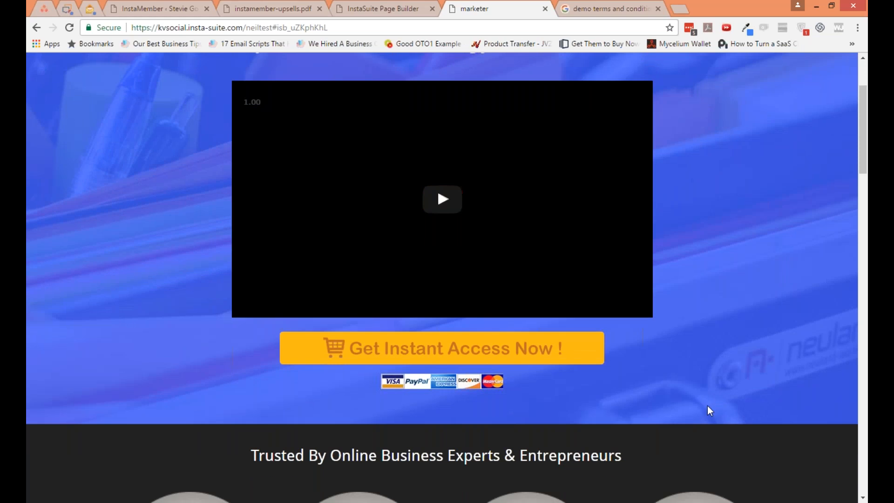
- Switch to the PowerPoint outline, highlight the bullet about going from optin page to sales with delayed visibility, and return to the page builder
left_click(398, 11)
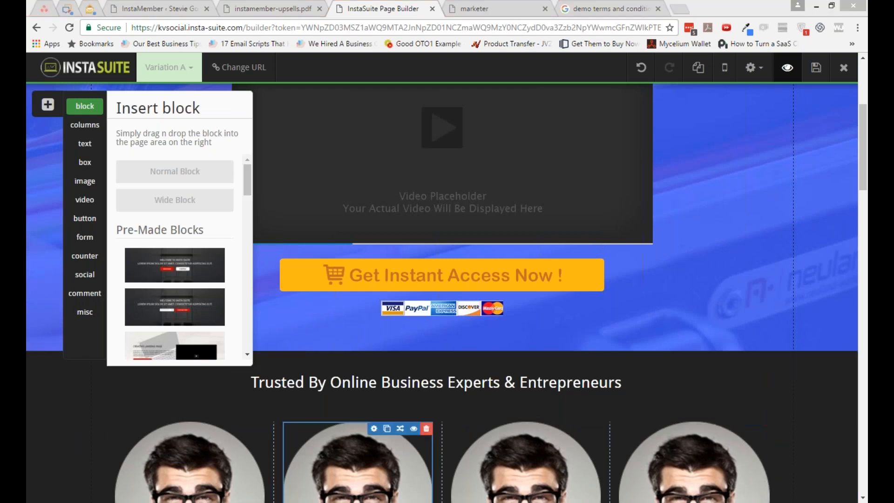
key("alt+Tab")
mouse_move(328, 265)
left_mouse_down()
mouse_move(392, 264)
mouse_move(443, 287)
mouse_move(666, 266)
left_mouse_up()
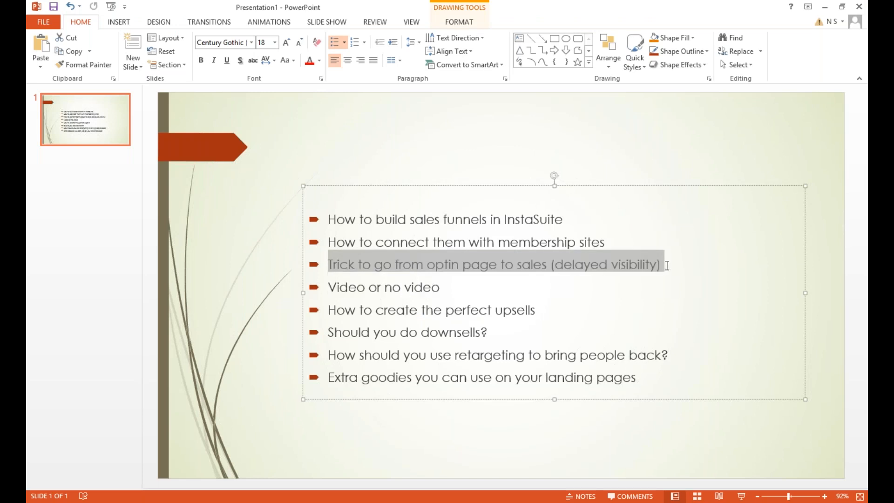
left_click(557, 445)
key("alt+Tab")
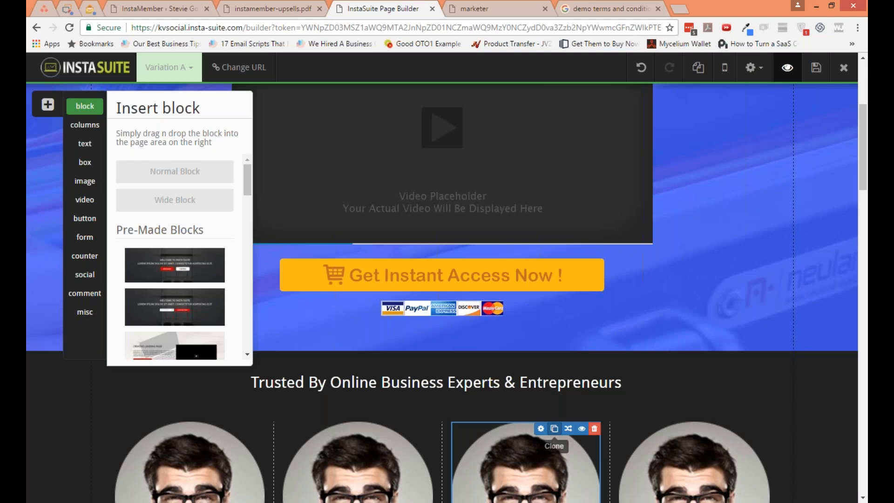
- Replace the main headline above the top video with "Watch This Video And Let Us Know What You Think"
scroll(446, 294, "up", 1)
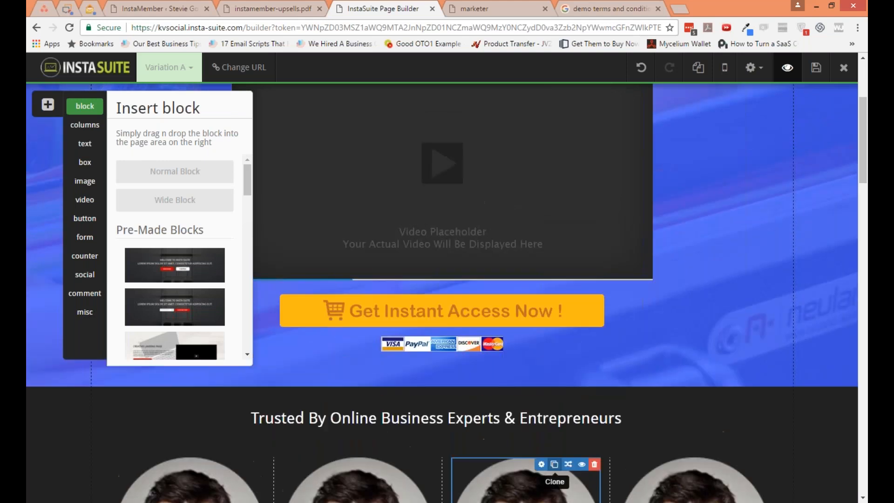
scroll(443, 293, "up", 5)
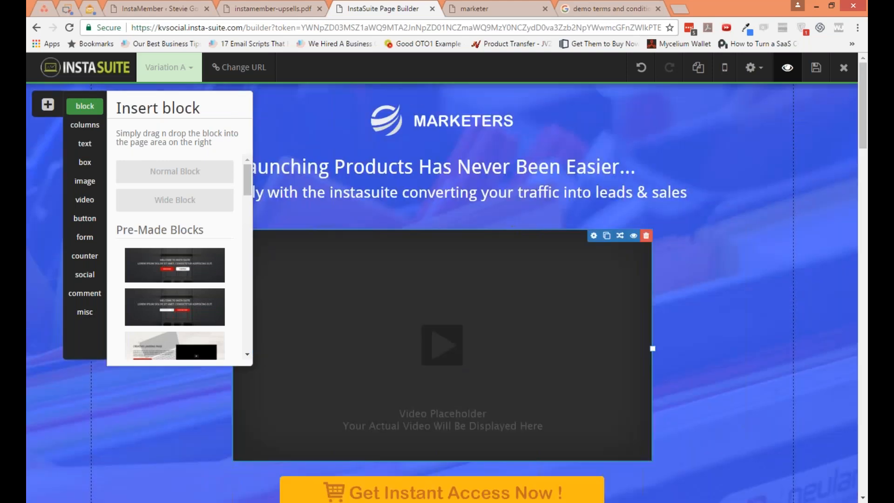
left_click(308, 103)
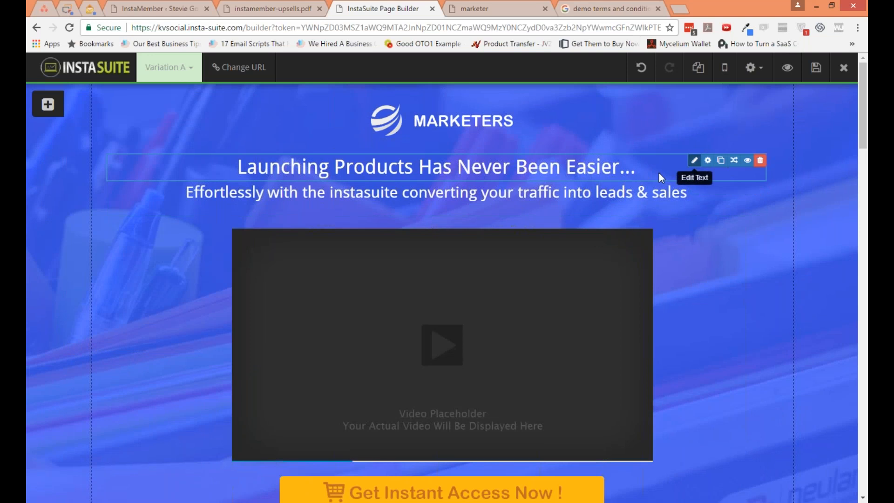
left_click(694, 163)
left_click_drag(636, 200, 250, 199)
type("LWa")
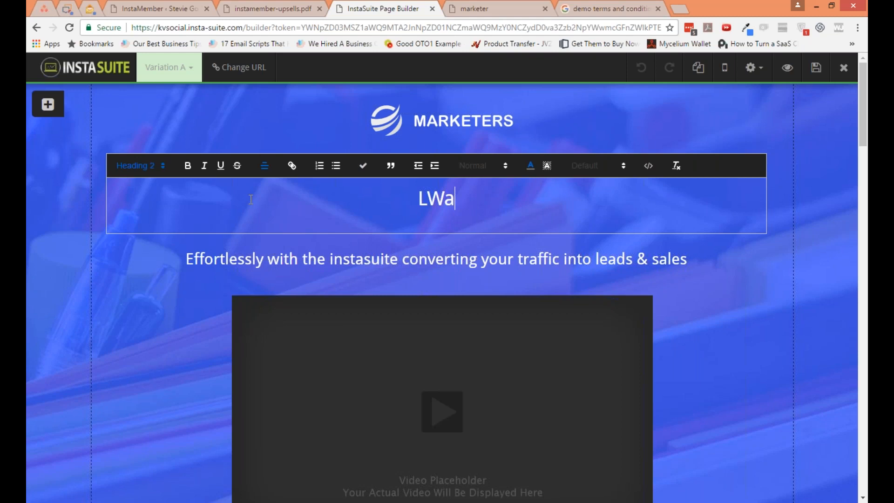
type("tch T")
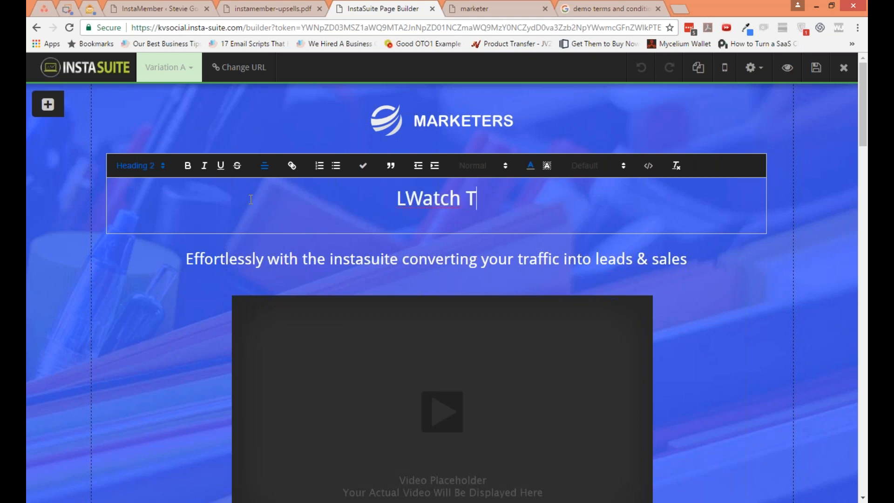
type("his Video And")
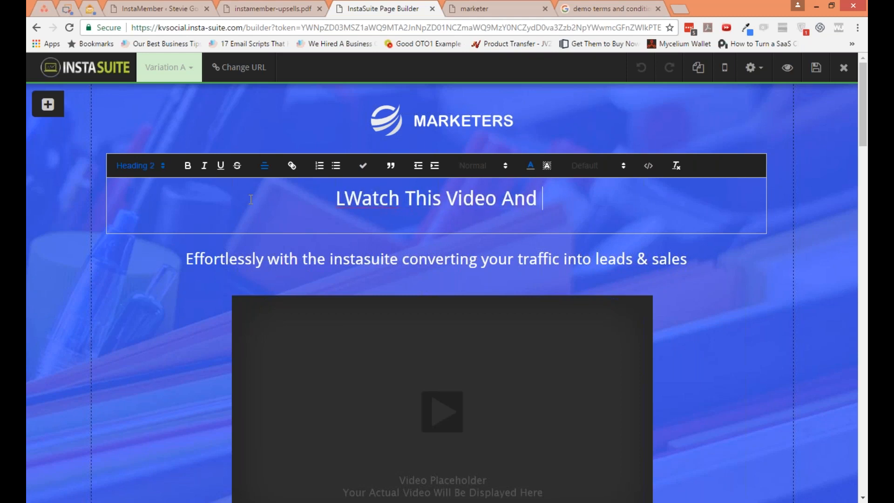
type(" L")
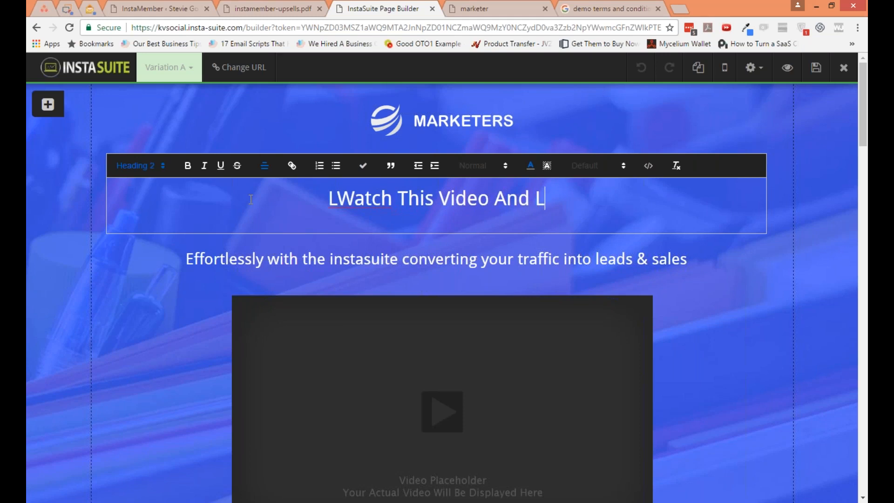
type("et US Know")
key("Left")
key("Left")
key("Left")
key("Left")
key("Left")
key("BackSpace")
type("s")
key("End")
type("What You think")
key("ctrl+Left")
key("Delete")
type("T")
key("ctrl+Left")
key("ctrl+Left")
key("ctrl+Left")
key("ctrl+Left")
key("ctrl+Left")
key("ctrl+Left")
key("ctrl+Left")
key("ctrl+Left")
key("ctrl+Left")
key("ctrl+Left")
key("Delete")
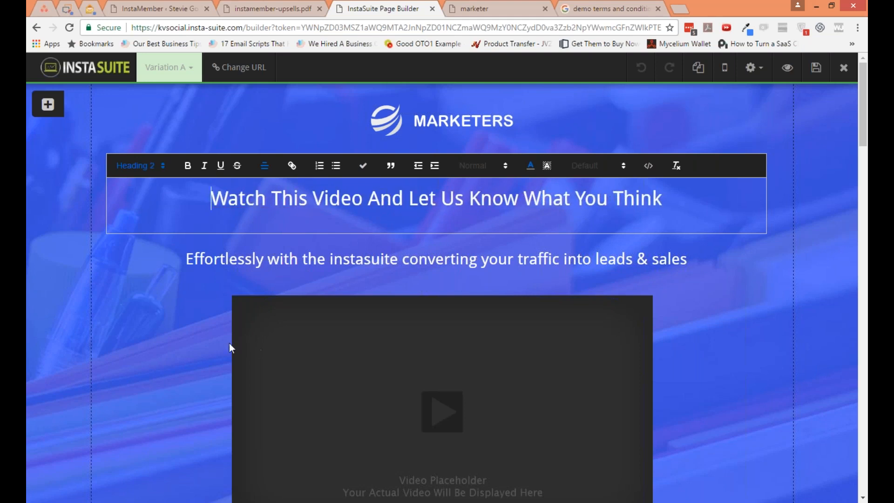
- Finish editing the headline, and delete the subheadline below it
left_click(455, 261)
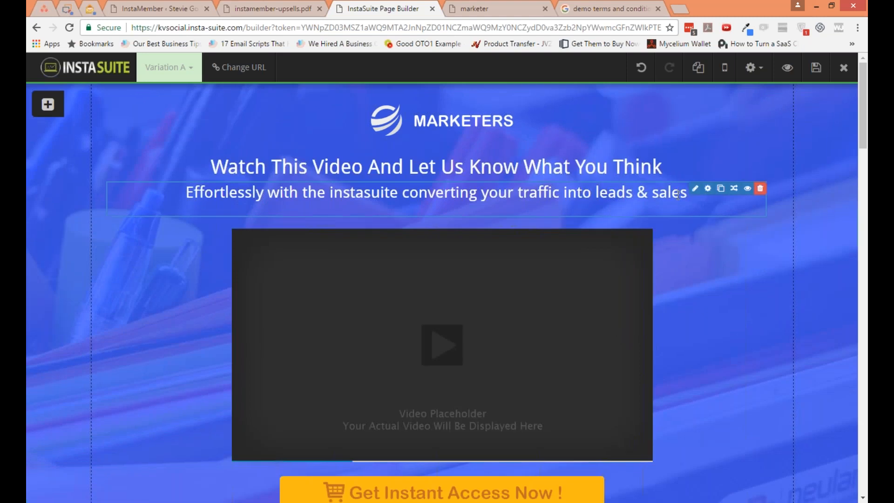
left_click(761, 188)
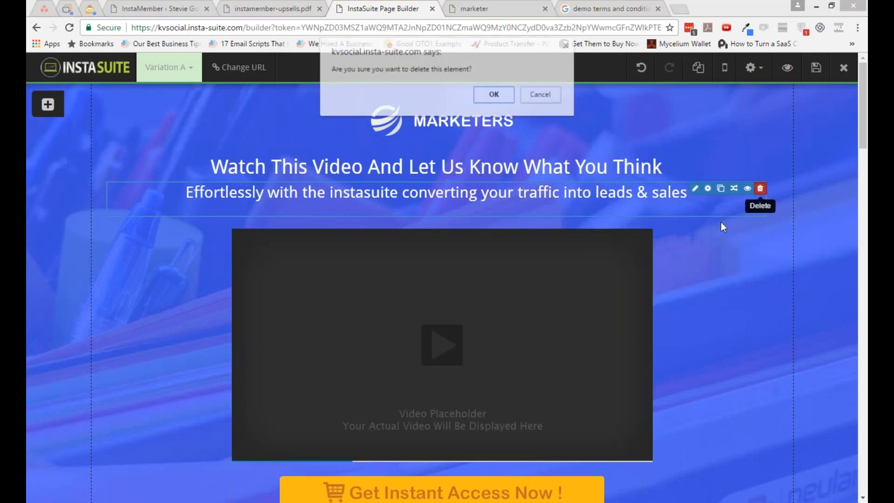
key("Return")
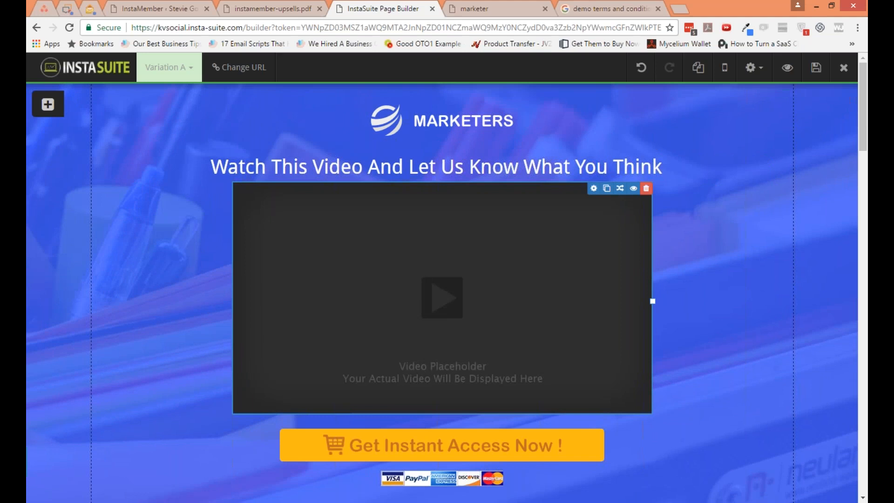
- Move the Get Instant Access Now image and the payment card logos into the dark block, above the Trusted By heading
scroll(445, 433, "down", 1)
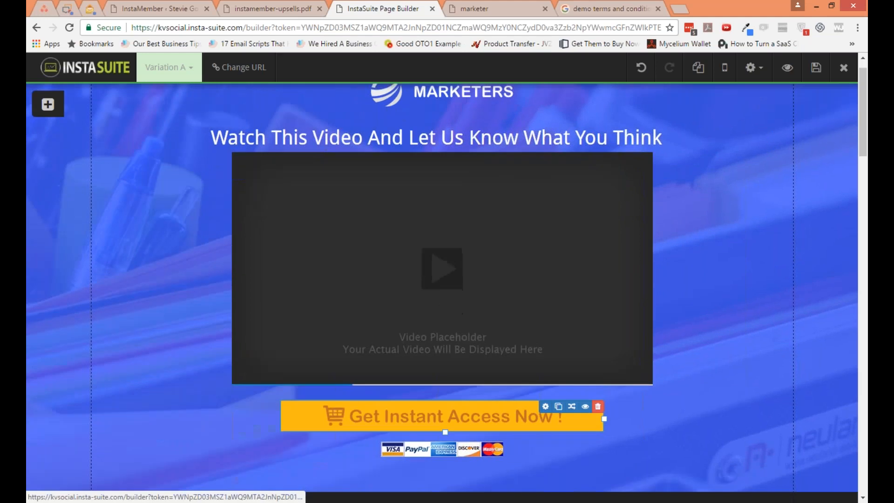
left_click_drag(506, 390, 479, 461)
left_click_drag(470, 378, 472, 468)
scroll(796, 204, "up", 1)
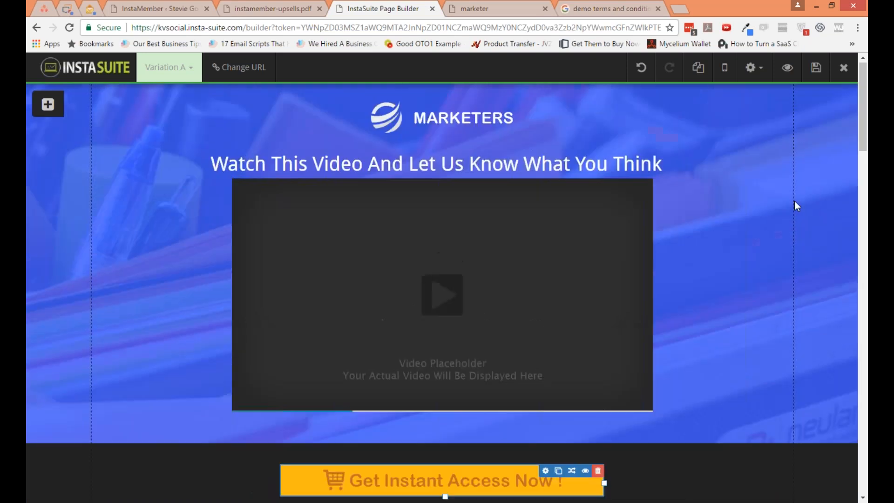
- Save the sales page, and open its updated live version without the pricing anchor in the address
left_click(817, 68)
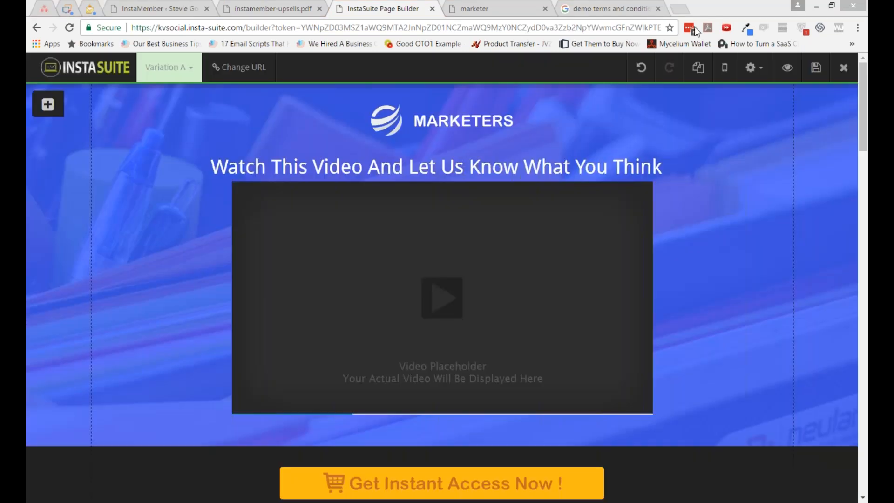
left_click(643, 128)
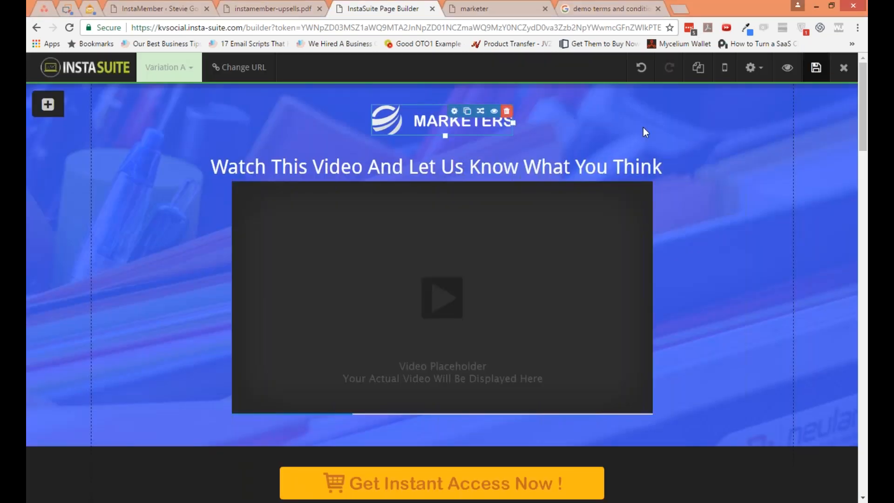
left_click(513, 11)
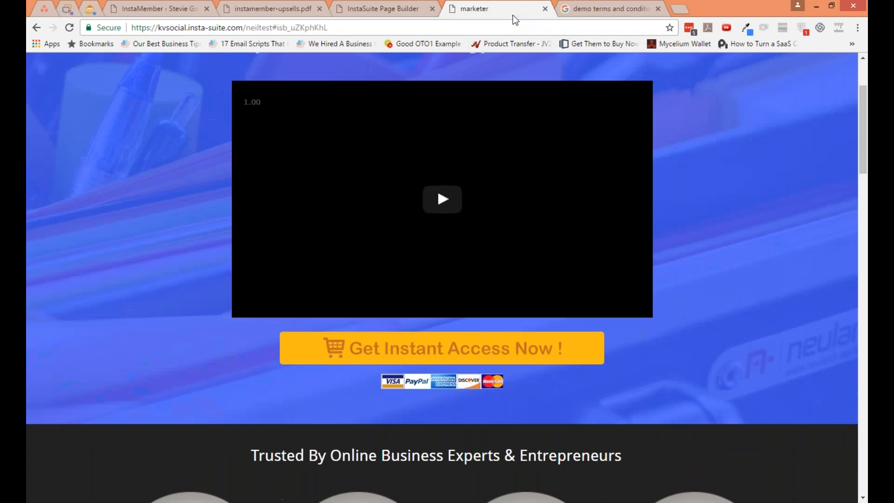
left_click_drag(243, 27, 328, 27)
key("BackSpace")
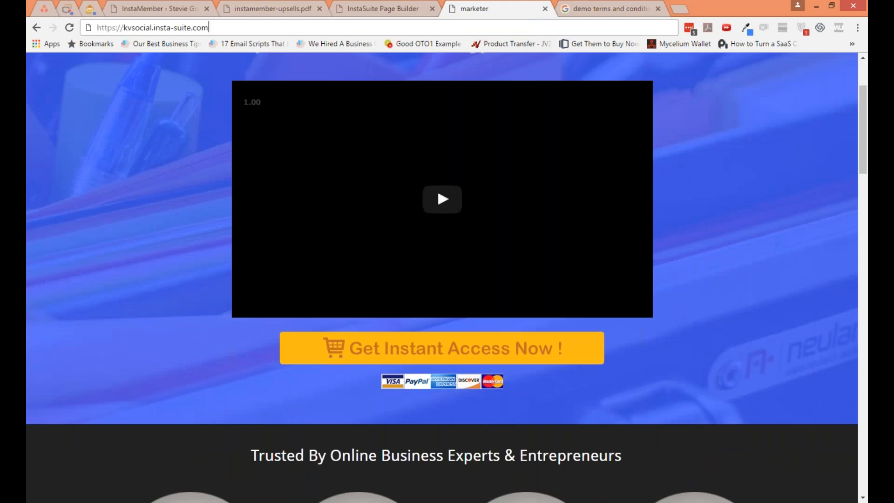
key("Return")
left_click(412, 14)
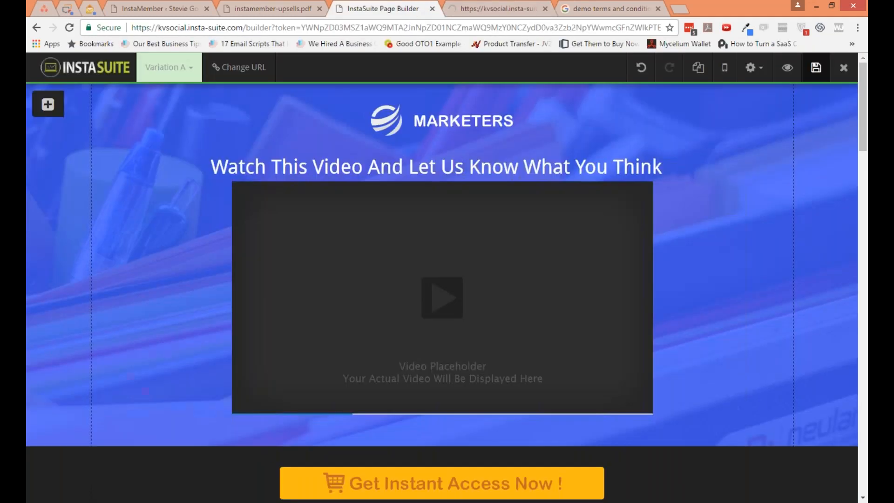
left_click(787, 68)
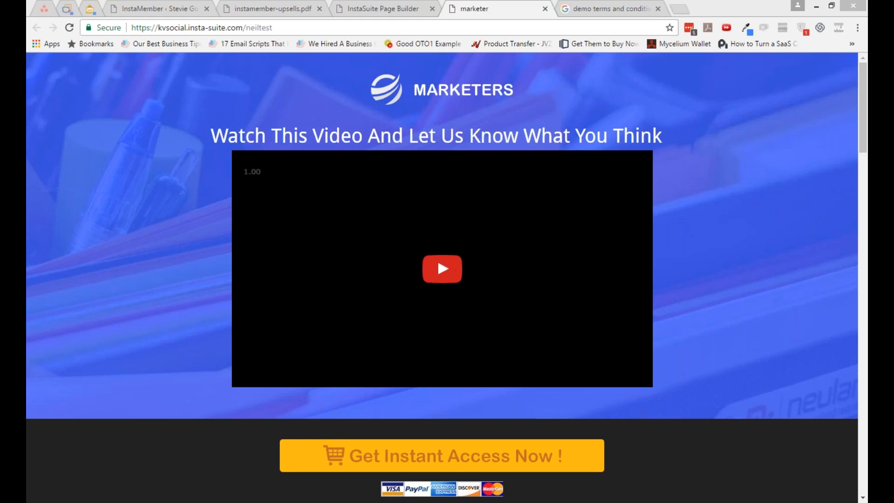
- In the page builder, set the show delay of the dark Trusted By block to 2 minutes
left_click(383, 8)
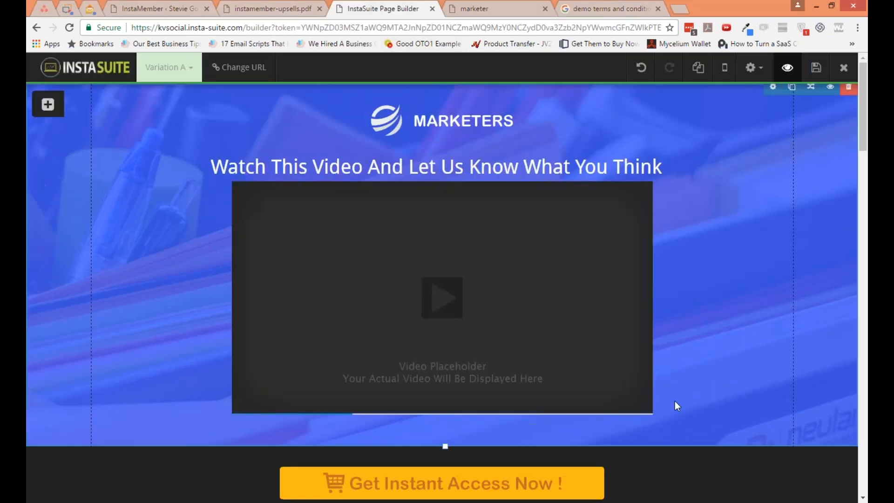
scroll(781, 431, "down", 2)
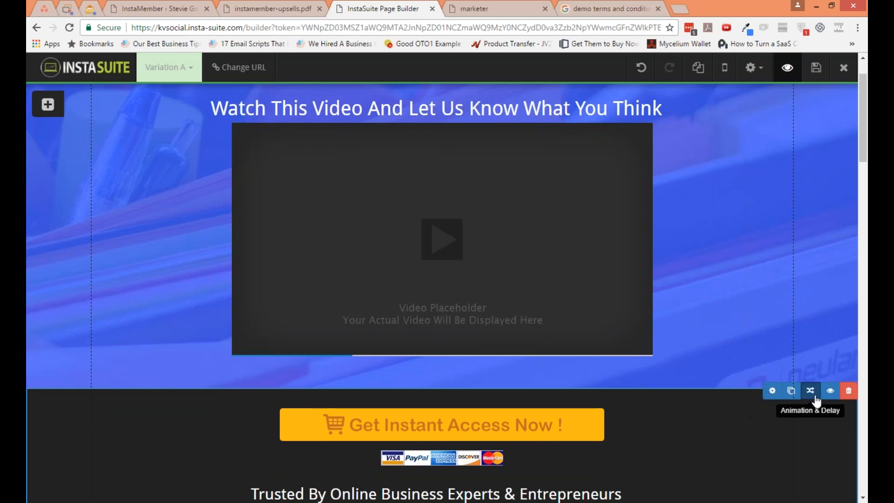
left_click(810, 391)
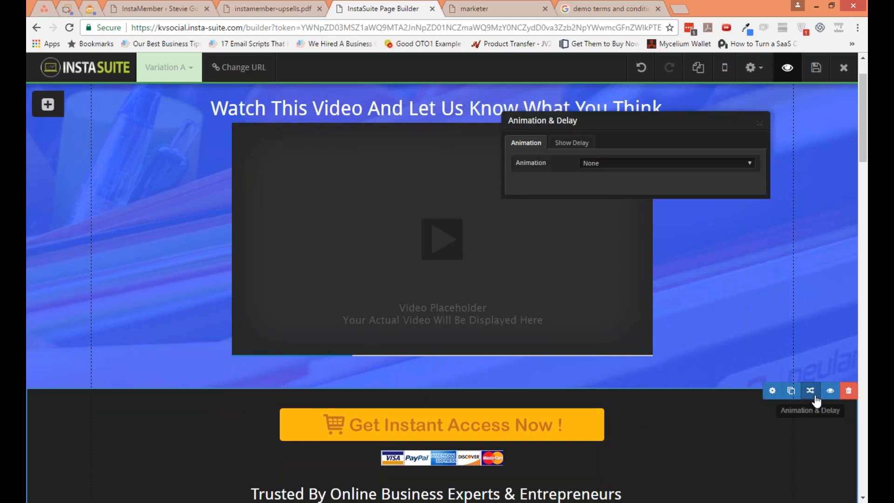
left_click(572, 143)
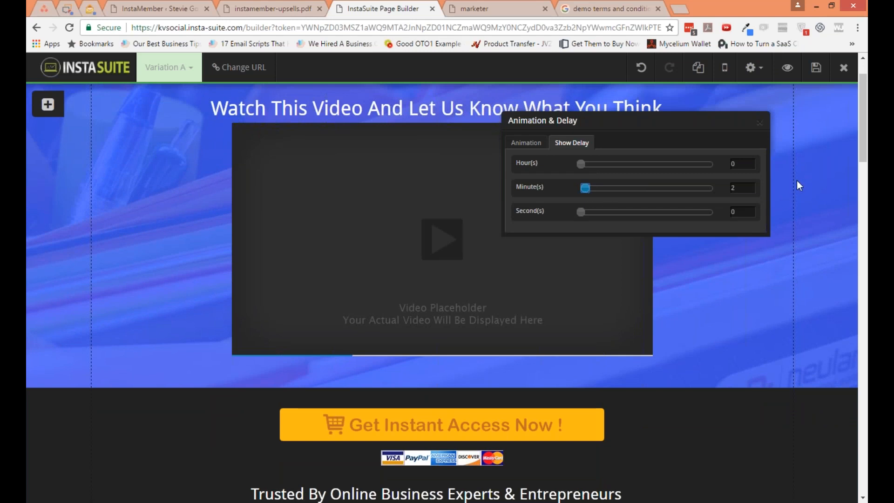
left_click(760, 123)
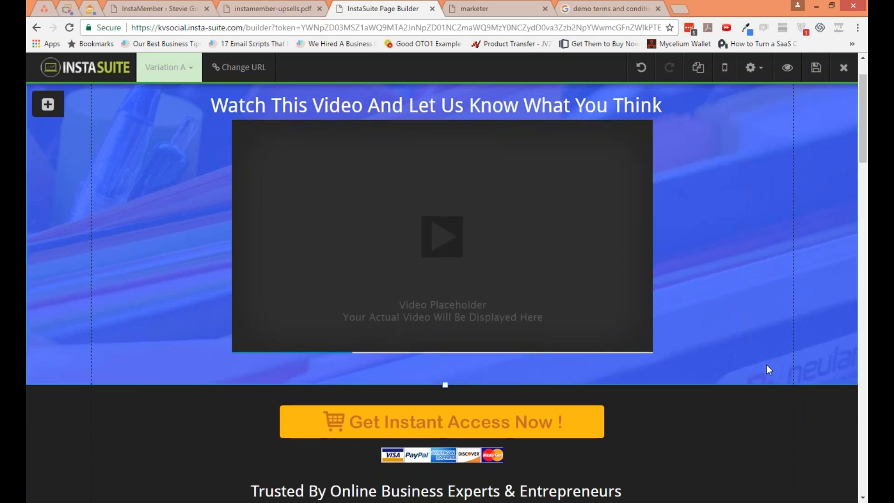
- Set the show delay of the blue Watch A Quick Demo block to 2 minutes
scroll(767, 365, "down", 1)
scroll(767, 366, "down", 3)
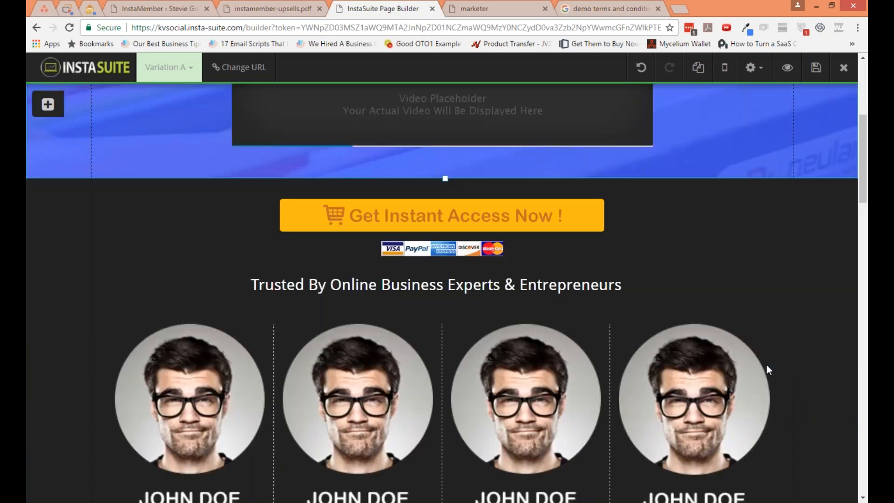
scroll(766, 366, "down", 4)
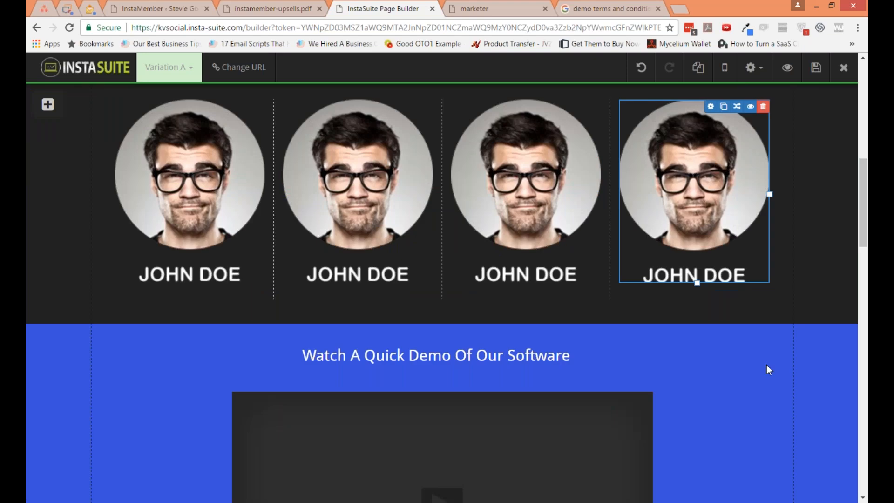
scroll(767, 365, "down", 2)
left_click(810, 236)
left_click(572, 143)
left_click_drag(581, 188, 586, 188)
left_click(759, 123)
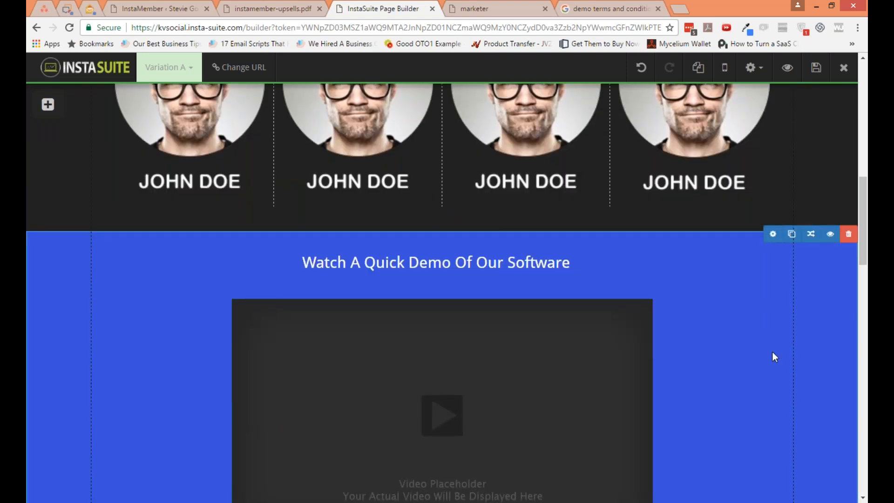
- Set the show delay of the Incredible Features block to 2 minutes
scroll(773, 357, "down", 5)
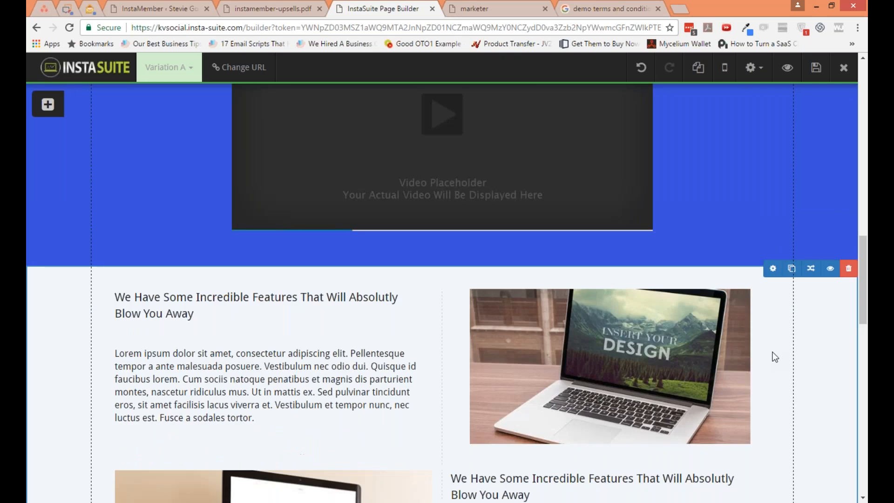
scroll(775, 331, "down", 1)
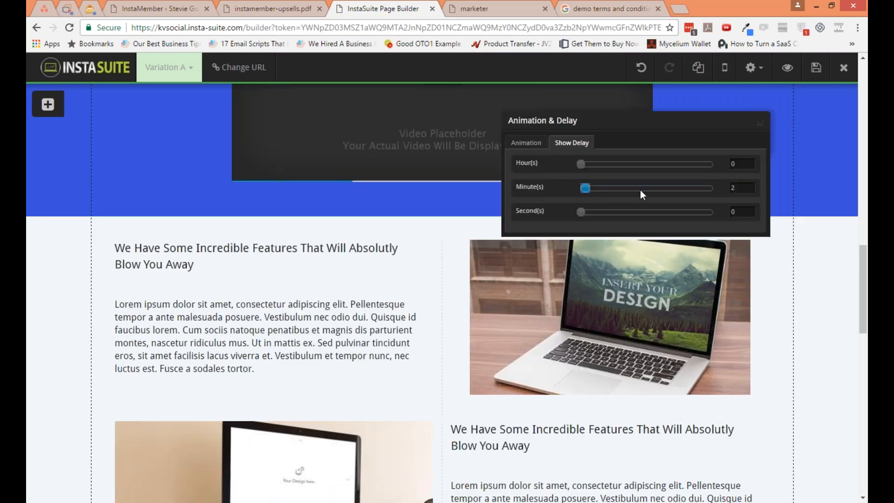
left_click(760, 123)
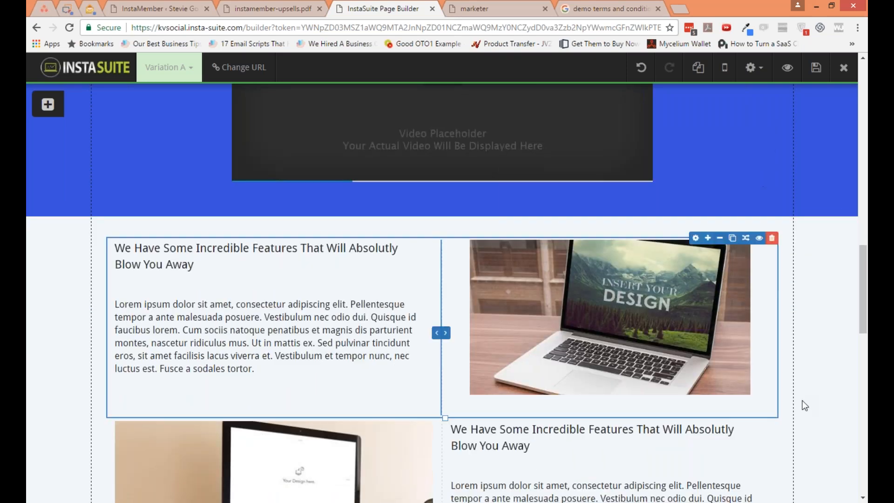
- Set the show delay of the 14 Day Free Trial pricing block to 2 minutes
scroll(805, 406, "down", 3)
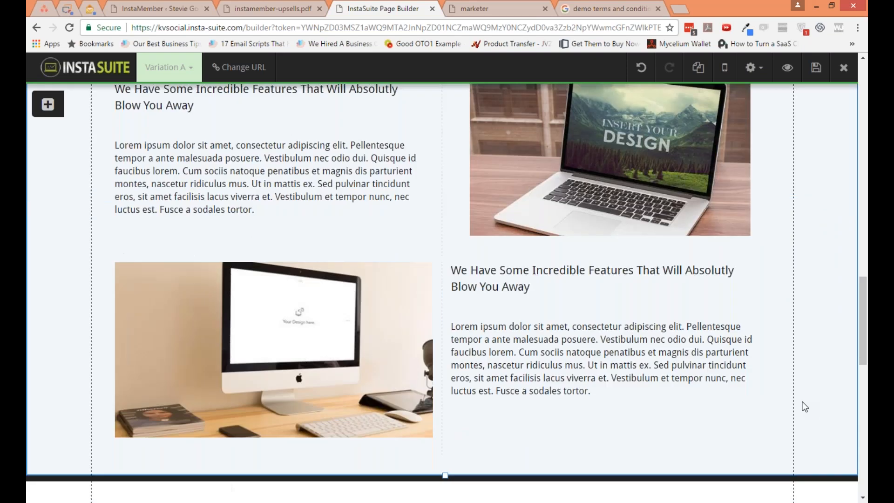
scroll(805, 406, "down", 1)
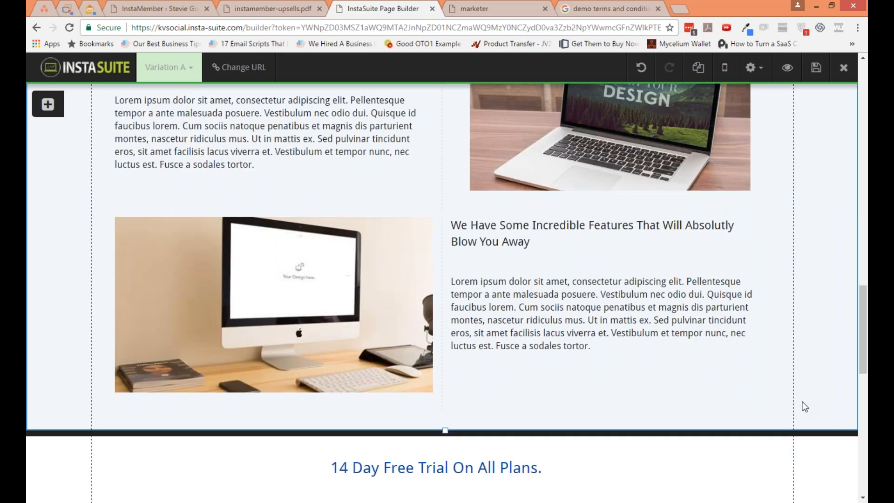
scroll(805, 407, "down", 5)
left_click(792, 180)
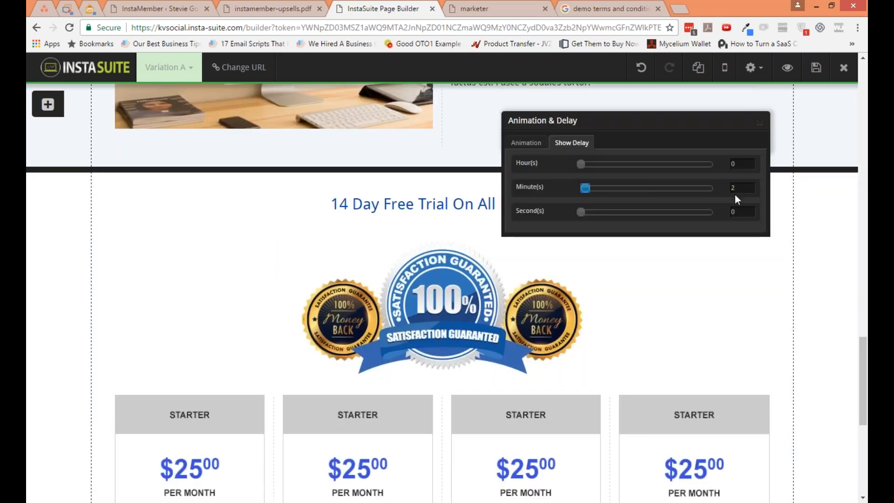
left_click(760, 123)
- Set a show delay in minutes on the copyright footer block below the pricing tables
scroll(787, 348, "down", 2)
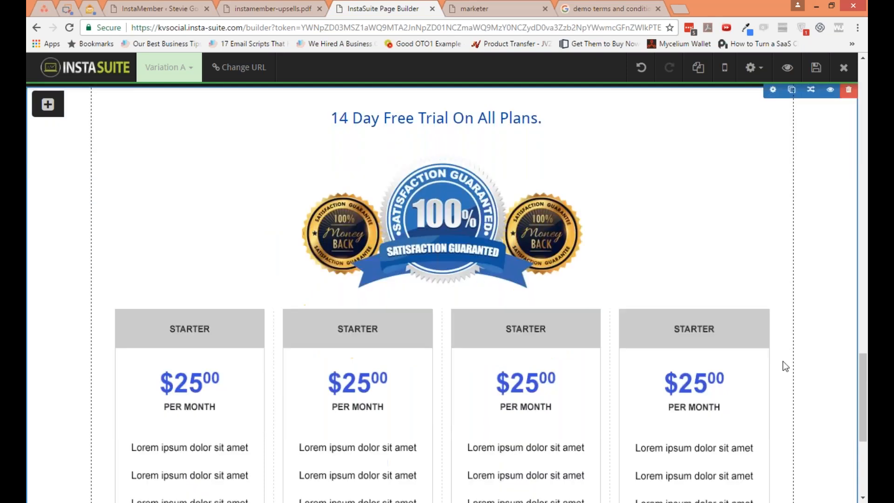
scroll(782, 370, "down", 3)
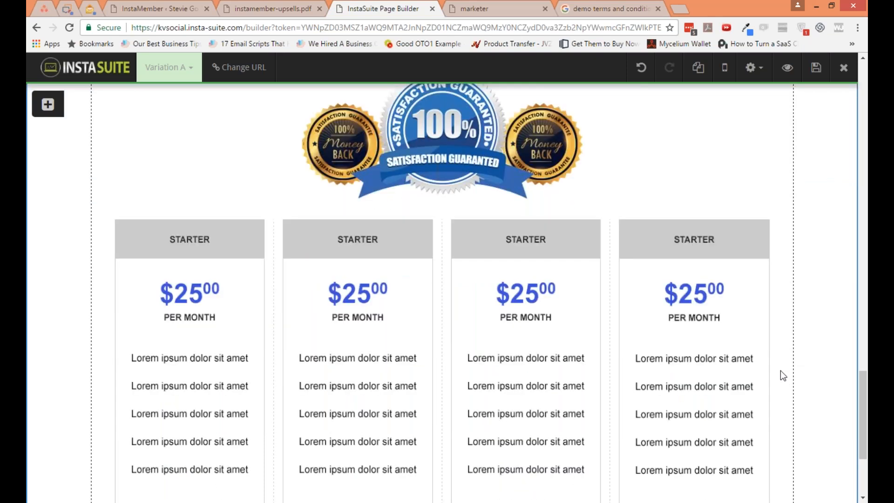
scroll(781, 373, "down", 3)
double_click(770, 447)
left_click(778, 406)
left_click(776, 433)
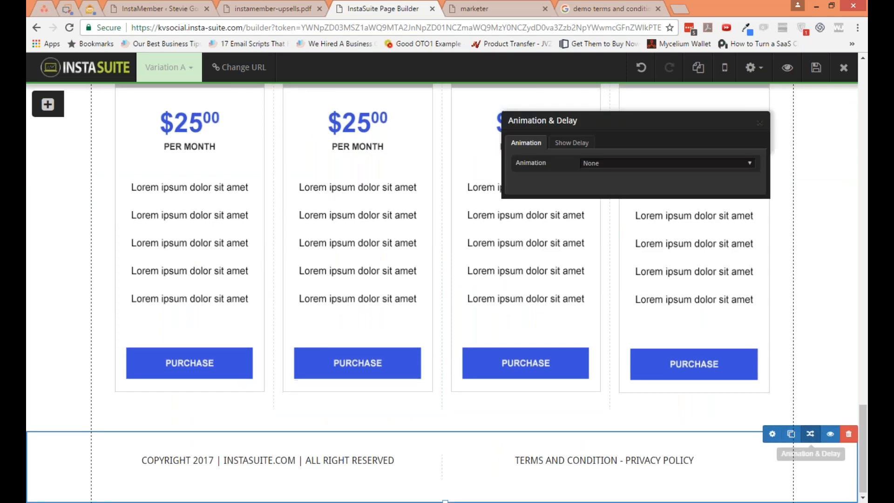
left_click(575, 143)
left_click(585, 188)
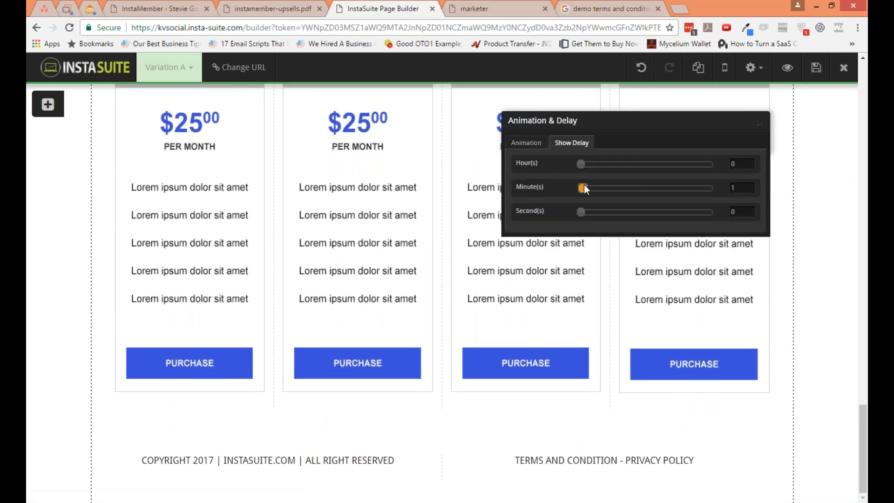
left_click_drag(593, 185, 603, 212)
left_click(760, 123)
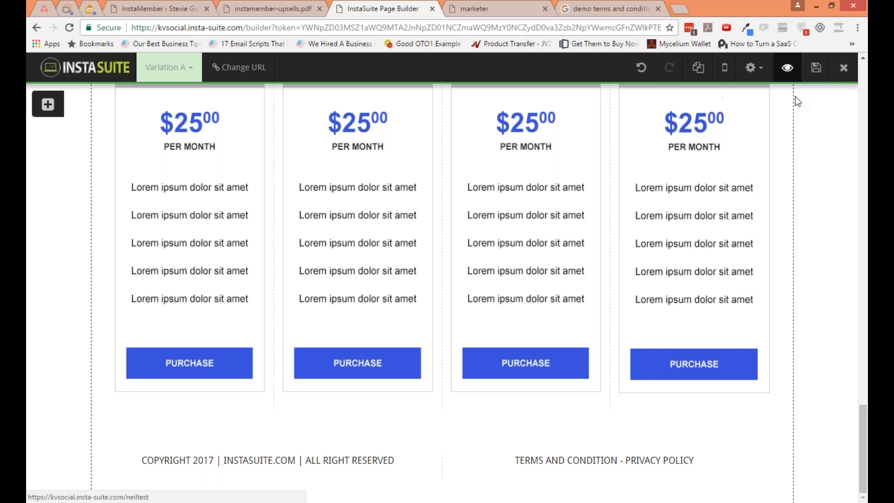
- Save the sales page, and reload its live version to check the delayed blocks
left_click(816, 68)
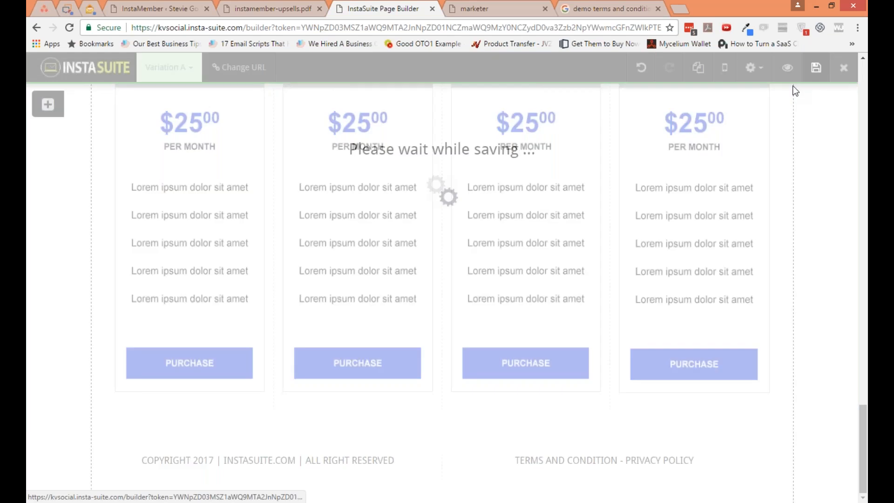
left_click(489, 8)
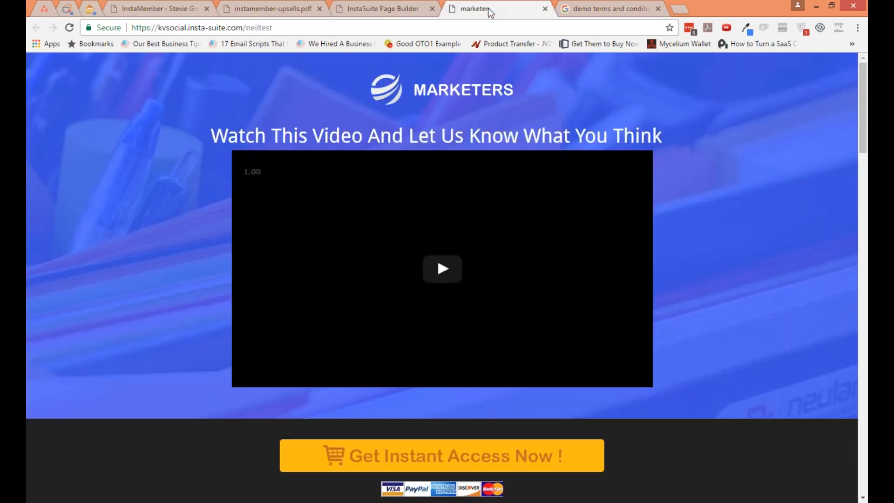
key("F5")
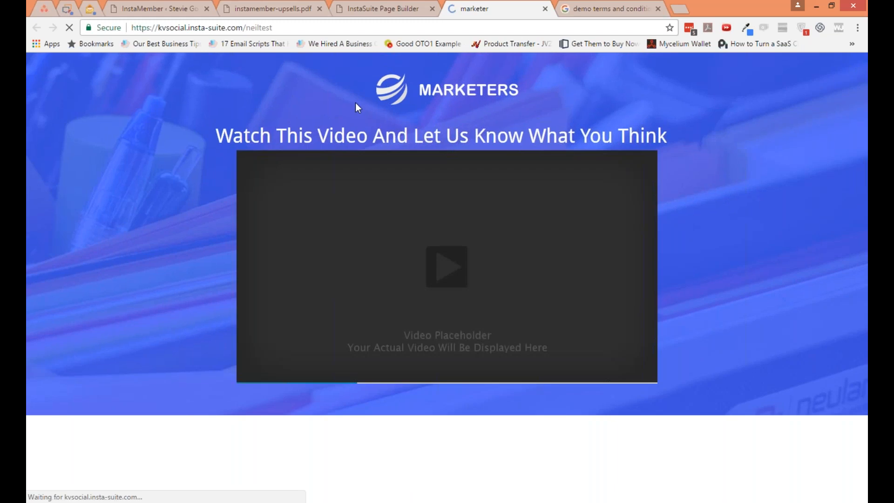
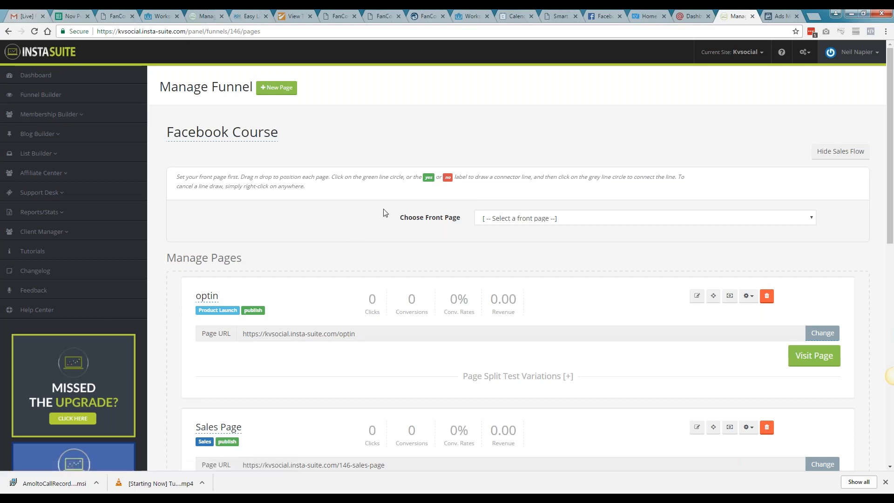
- Examine the page list of the Facebook Course funnel, including the optin page's URL
scroll(385, 213, "down", 1)
scroll(385, 213, "down", 4)
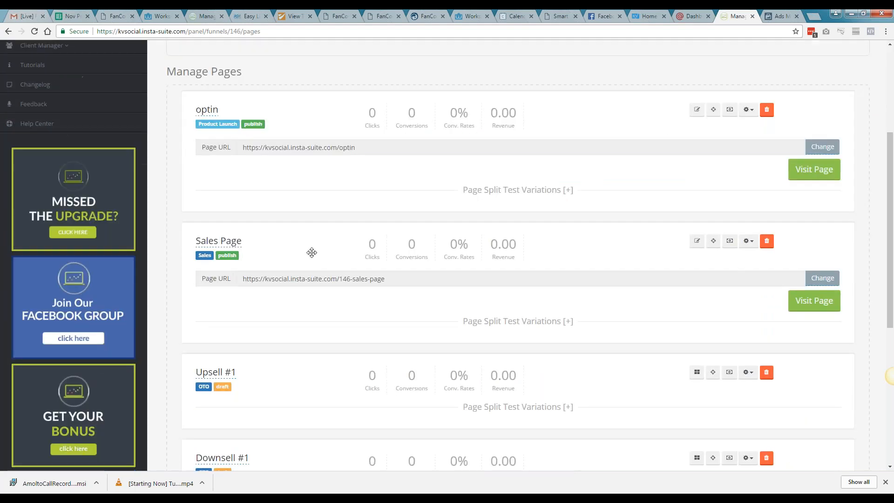
left_click(369, 149)
left_click(369, 149)
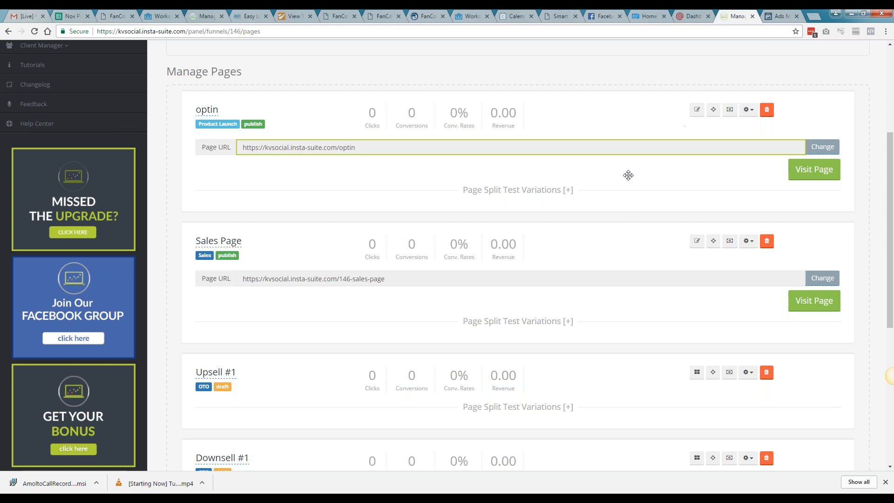
left_click(353, 219)
scroll(470, 233, "up", 1)
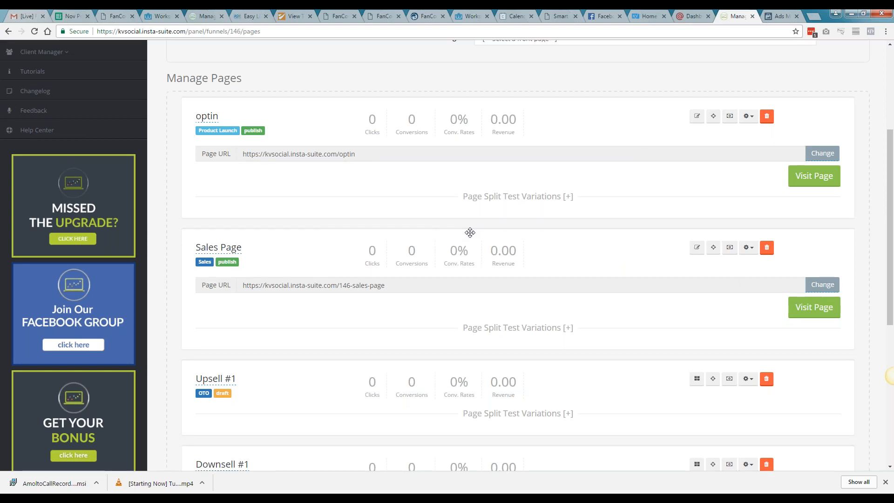
scroll(470, 232, "up", 1)
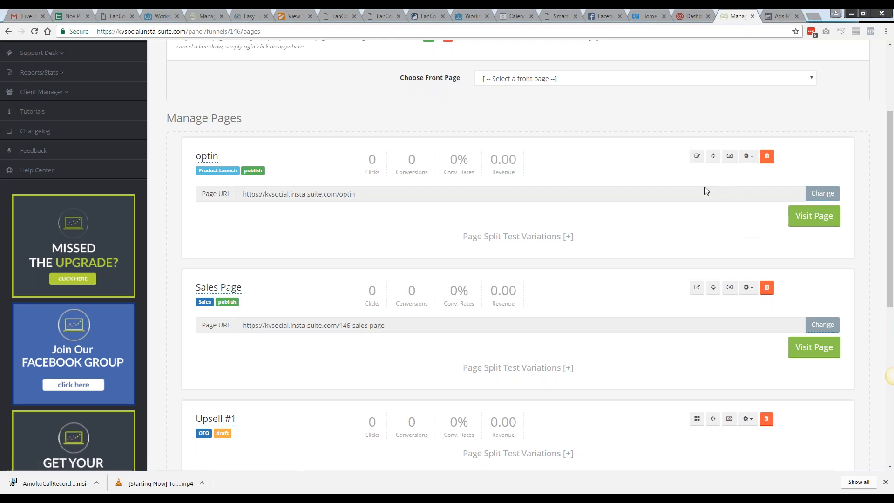
- Open the optin page in the page builder, and copy its page URL from the URL settings
left_click(697, 156)
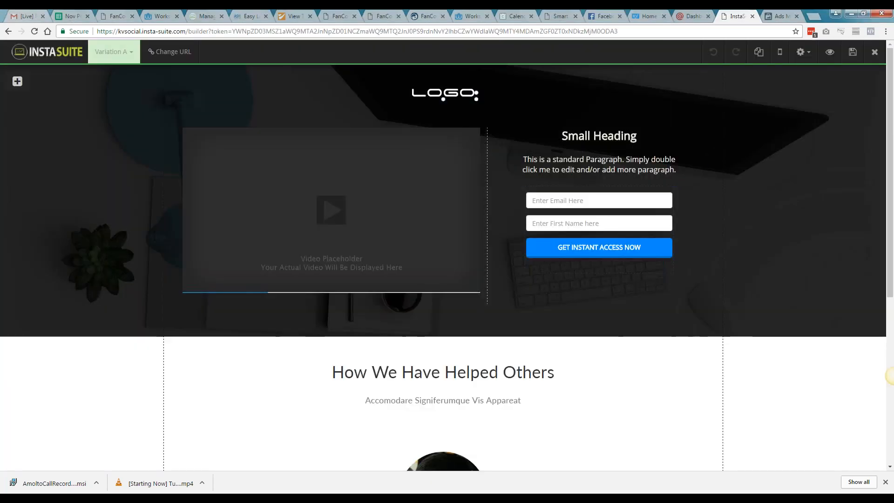
left_click(185, 55)
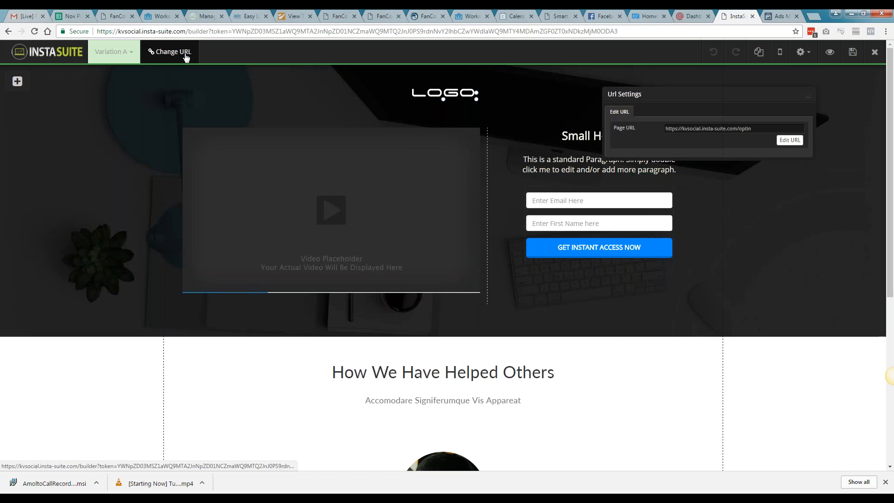
left_click_drag(766, 132, 723, 135)
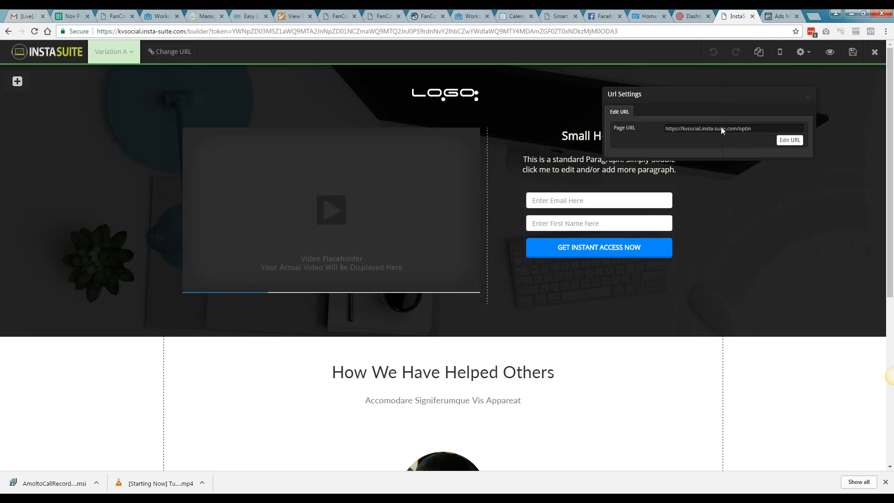
triple_click(718, 128)
right_click(718, 128)
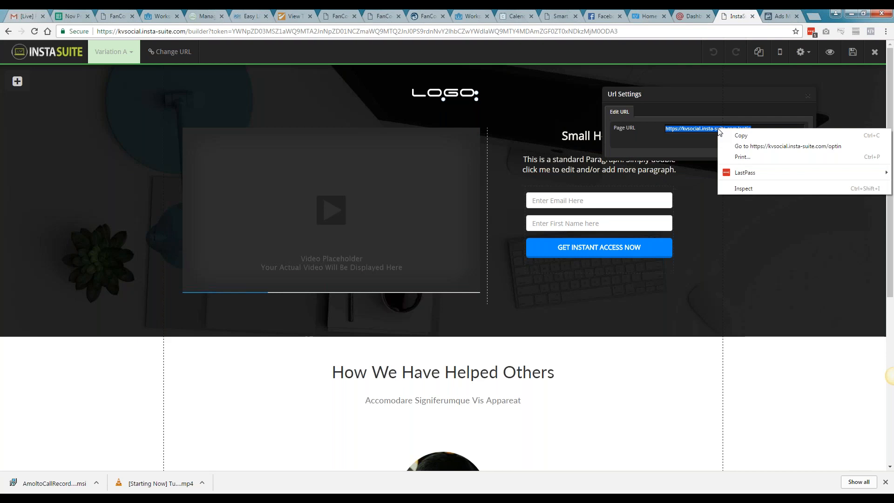
left_click(731, 136)
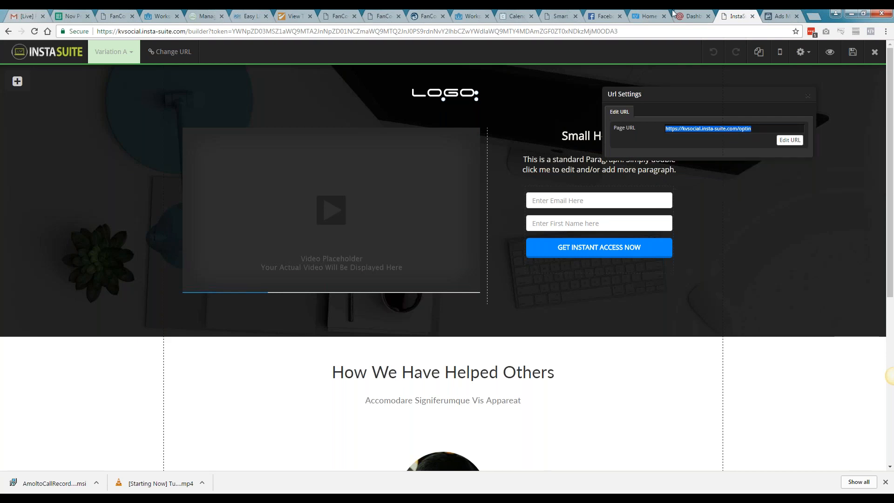
- Switch to Facebook Ads Manager, and open the ad account's Audiences
left_click(770, 13)
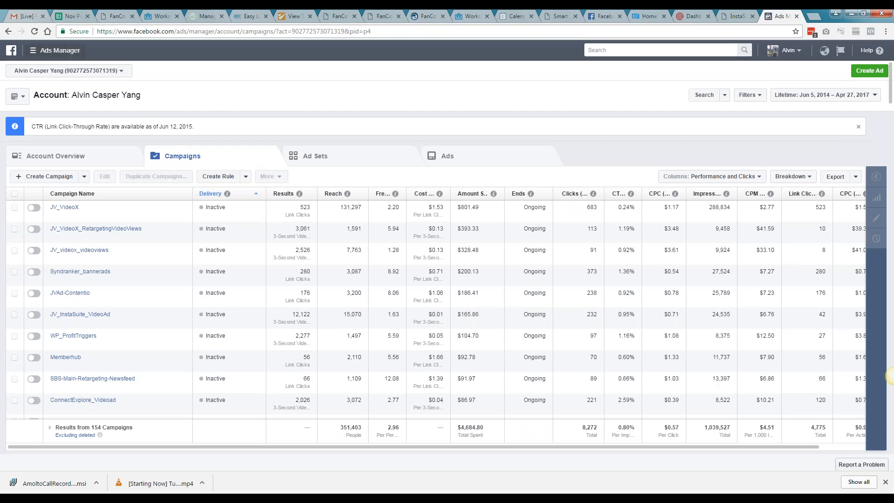
left_click(55, 50)
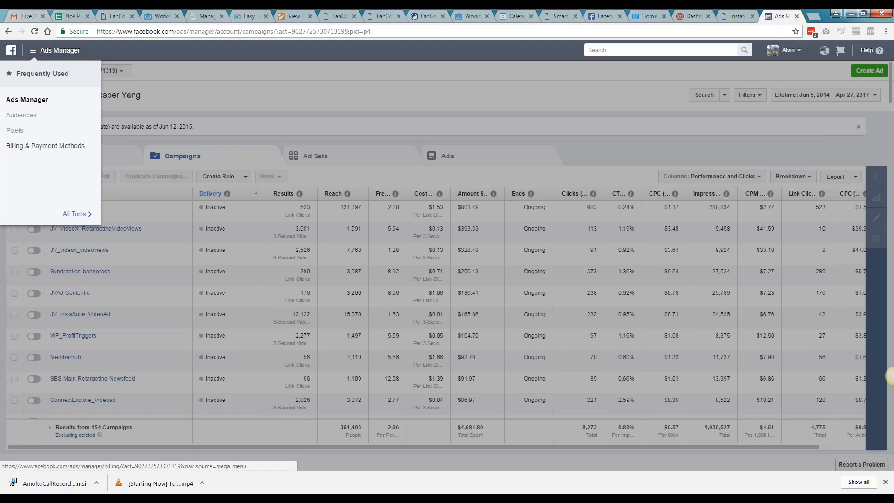
left_click(21, 117)
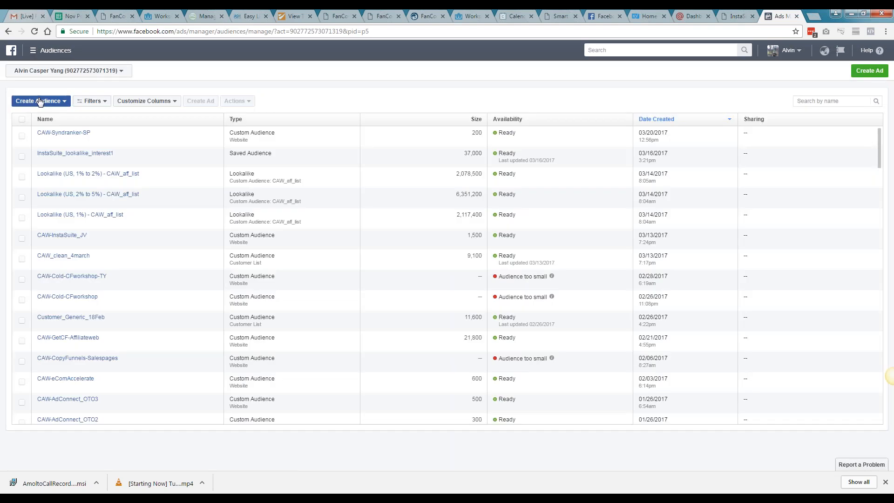
left_click(40, 105)
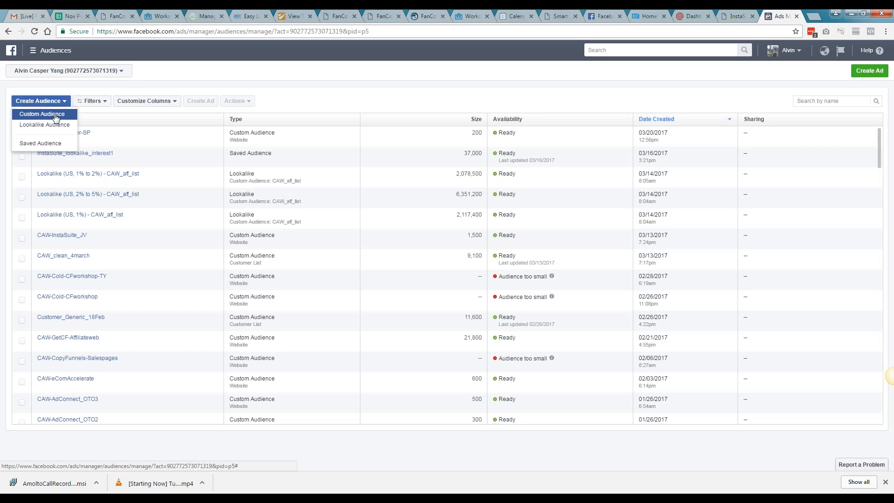
left_click(41, 115)
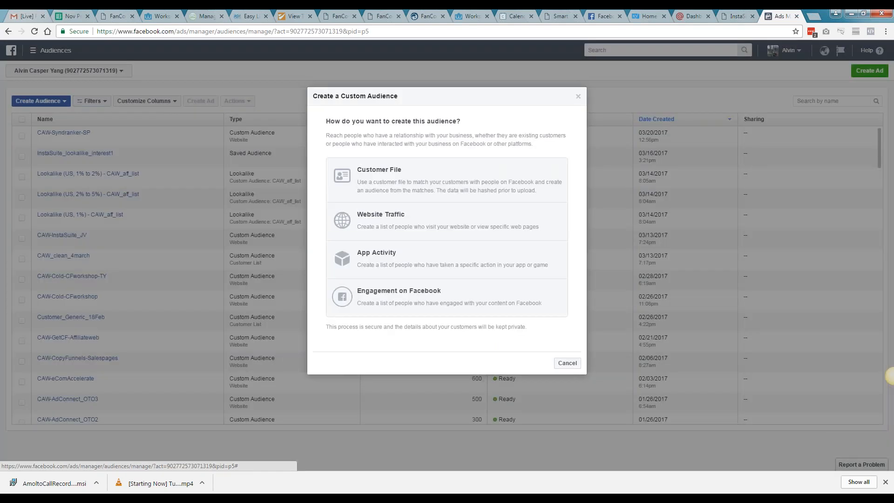
left_click(365, 223)
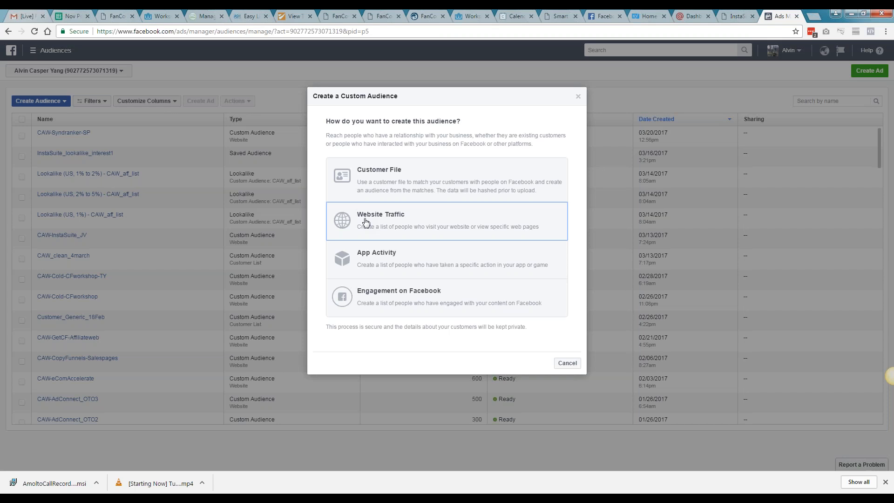
left_click(366, 223)
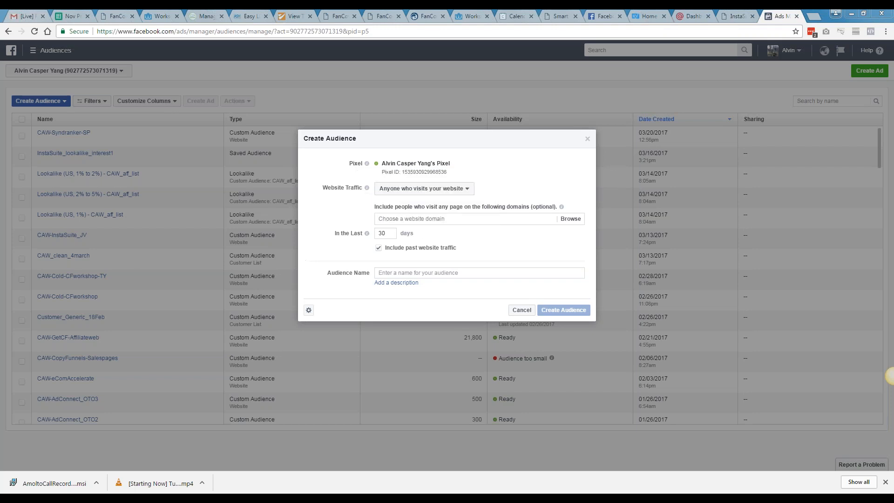
left_click(424, 188)
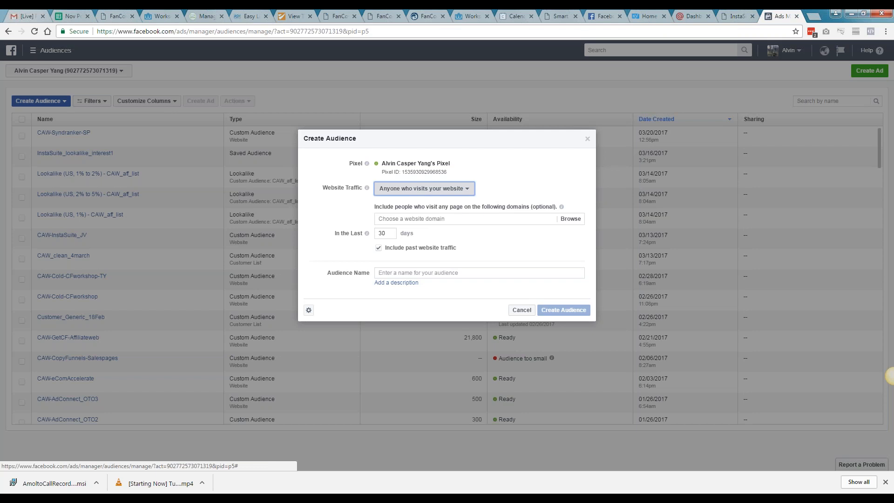
left_click(424, 188)
left_click(431, 214)
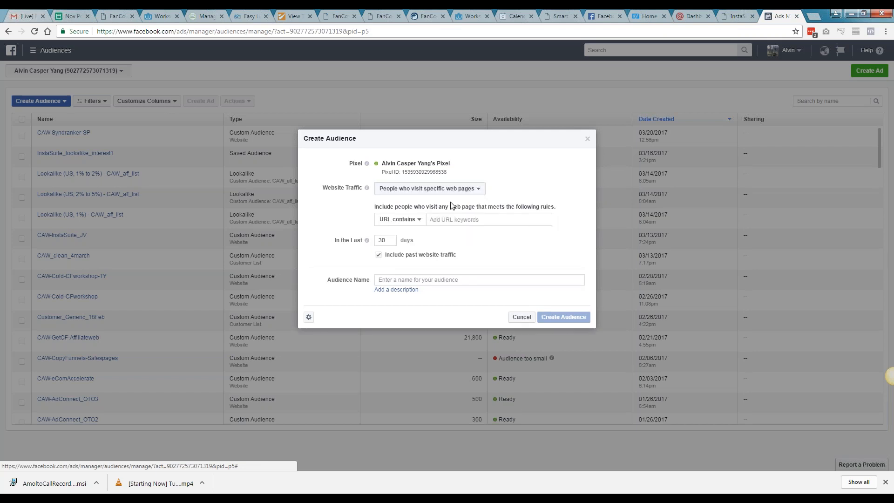
left_click(431, 219)
right_click(439, 219)
left_click(461, 272)
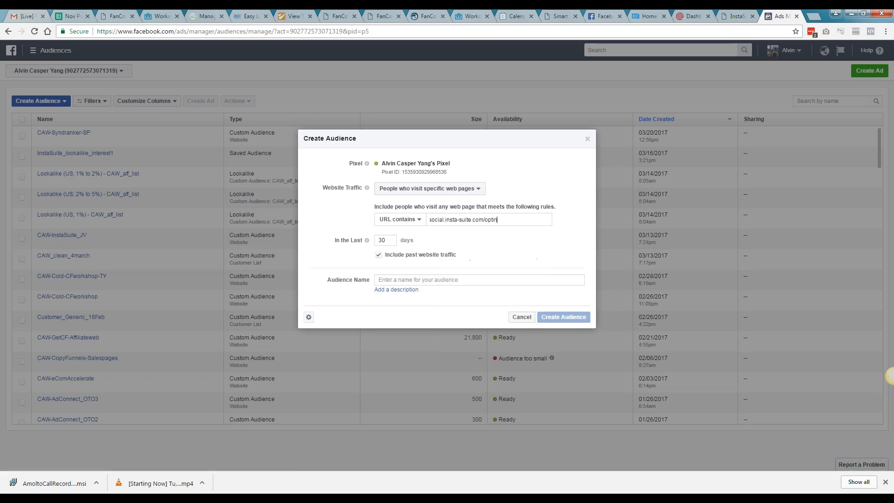
left_click(331, 214)
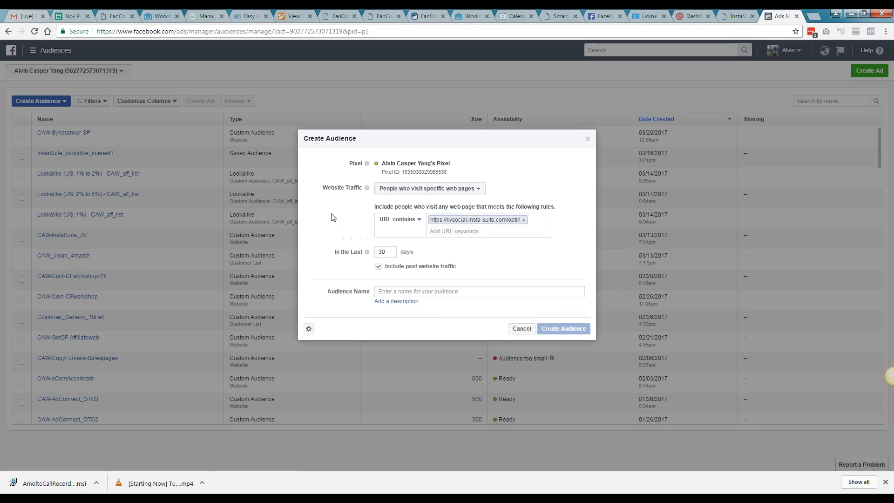
- Set the audience's period to 180 days, name it CAW_Instasuite_Demo-optin, and create it
double_click(383, 252)
type("180")
left_click(474, 289)
type("CAW")
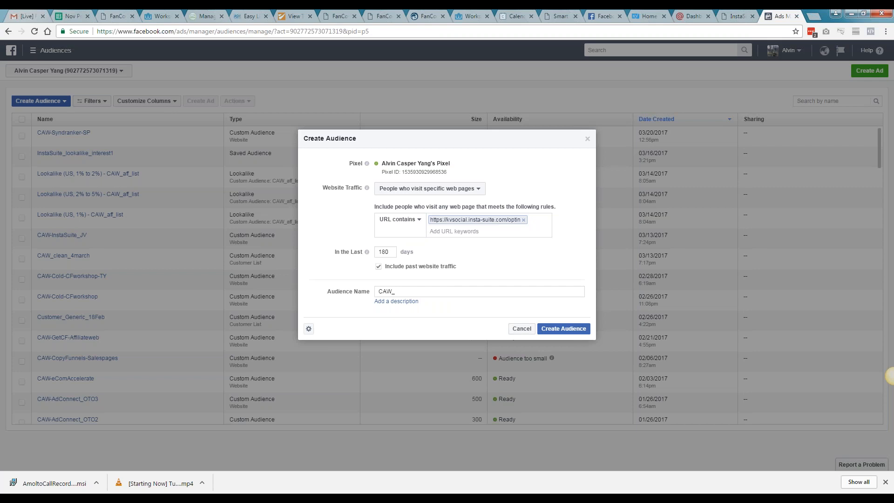
type("_Instasuite_p")
key("BackSpace")
type("Deo")
type("moopti")
key("BackSpace")
key("BackSpace")
key("BackSpace")
key("BackSpace")
type("-optin")
left_click(580, 329)
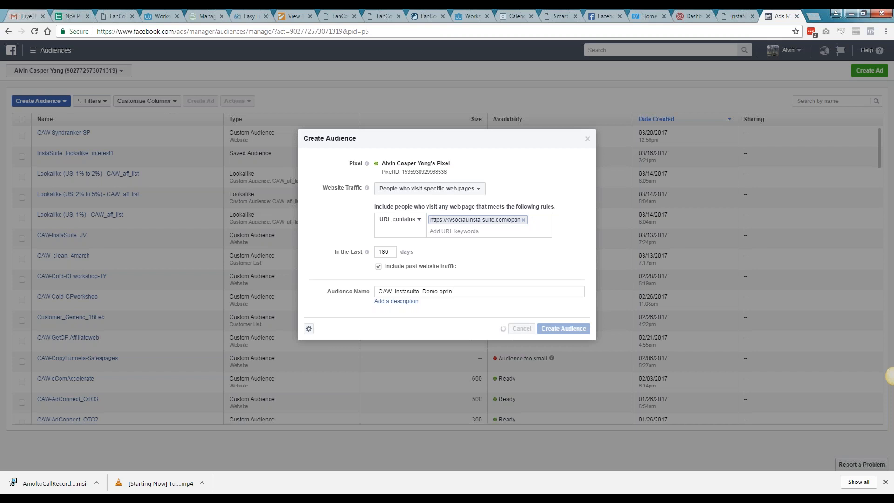
left_click(580, 239)
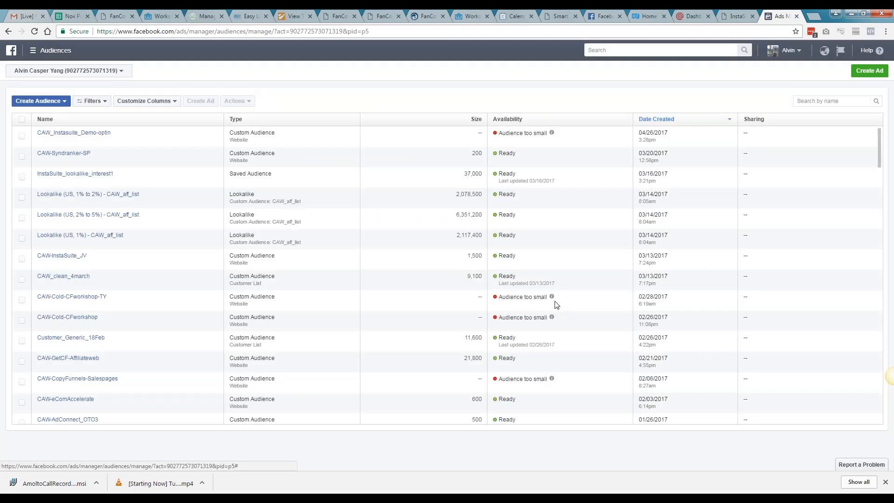
- View the pixel of the CAW_Instasuite_Demo-optin audience, and copy the entire pixel base code to the clipboard
mouse_move(73, 134)
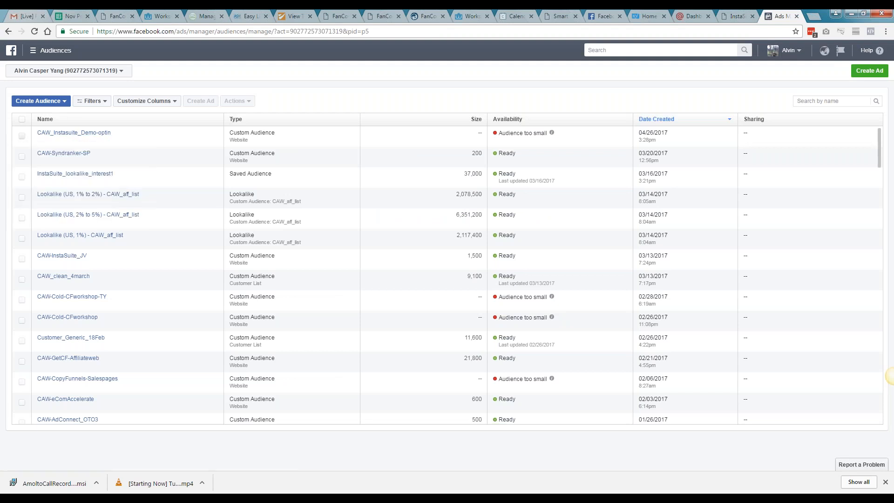
left_click(22, 135)
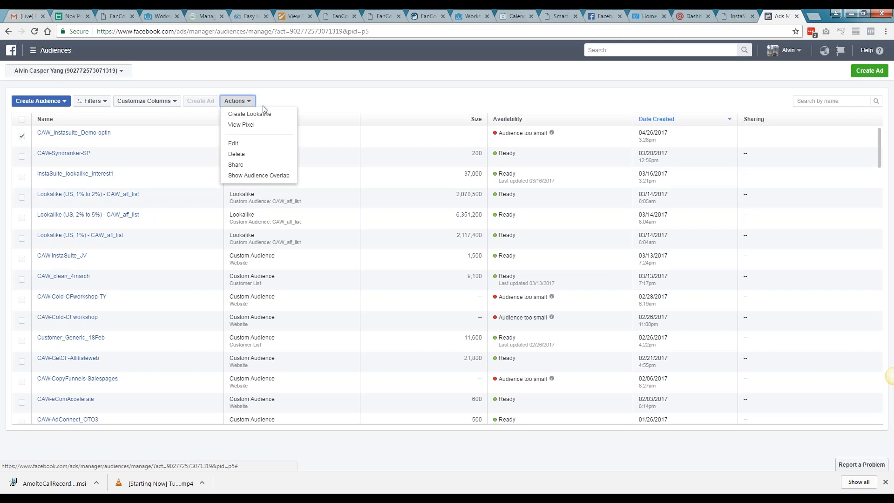
left_click(285, 125)
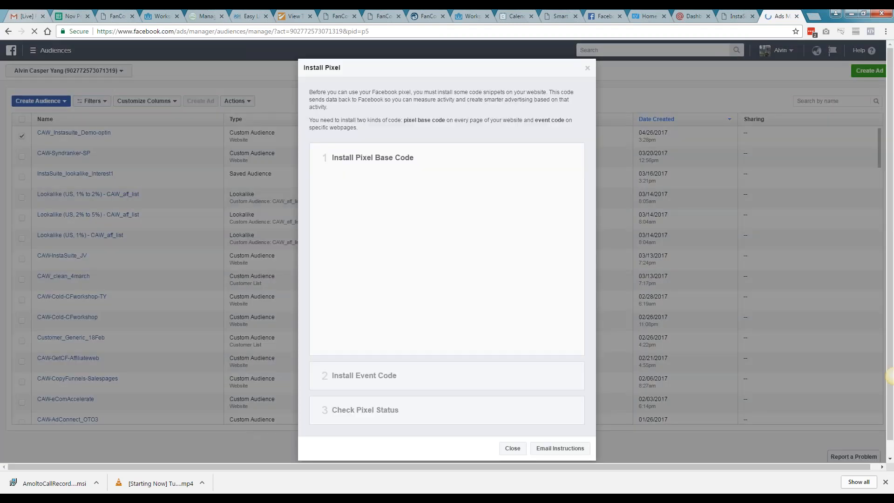
mouse_move(447, 379)
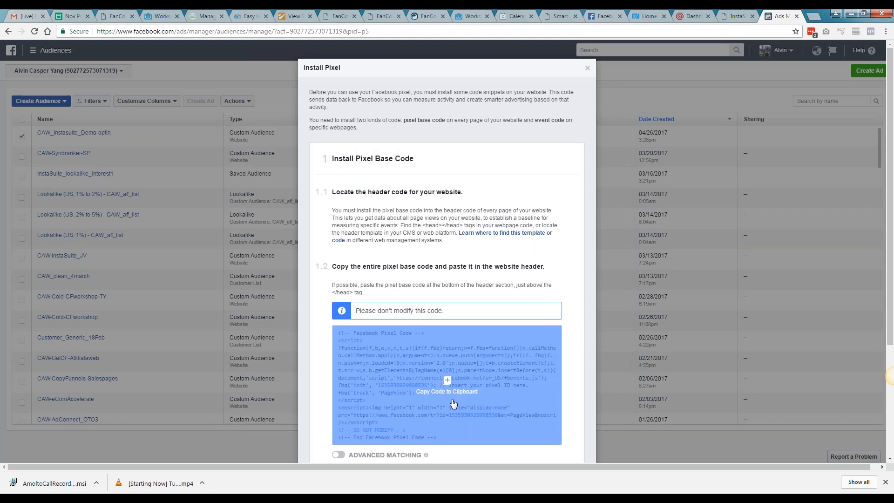
left_click(444, 386)
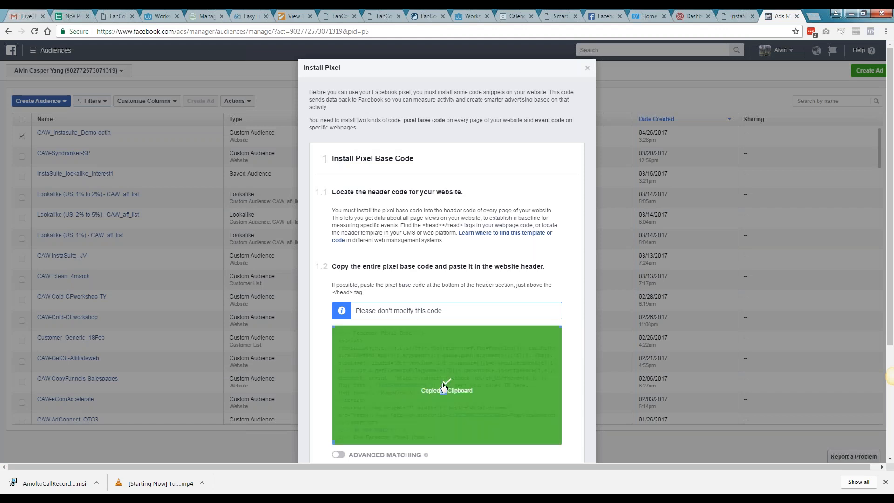
- Switch to the optin page in the InstaSuite builder, paste the Facebook pixel code as its head script, save the page and leave the builder
left_click(744, 15)
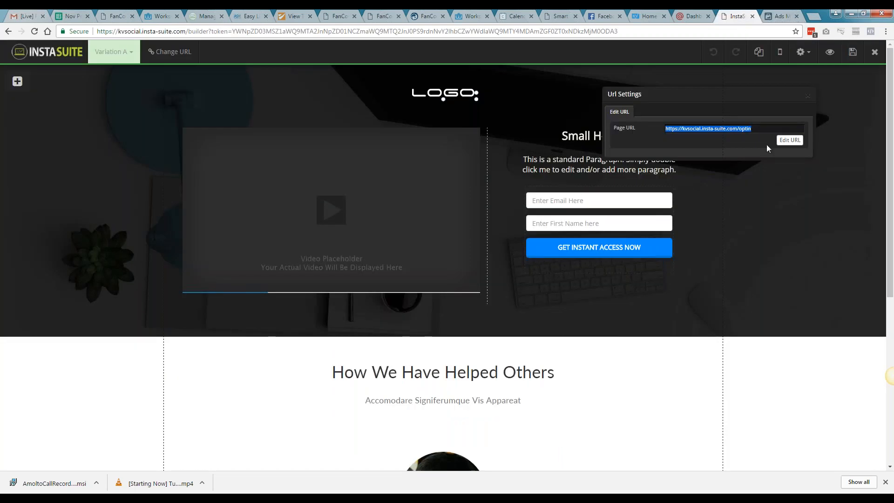
left_click(808, 96)
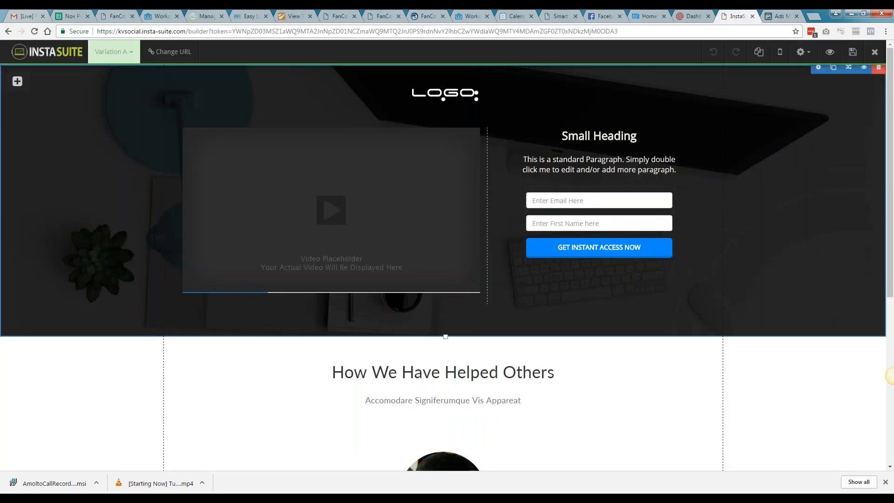
left_click(802, 51)
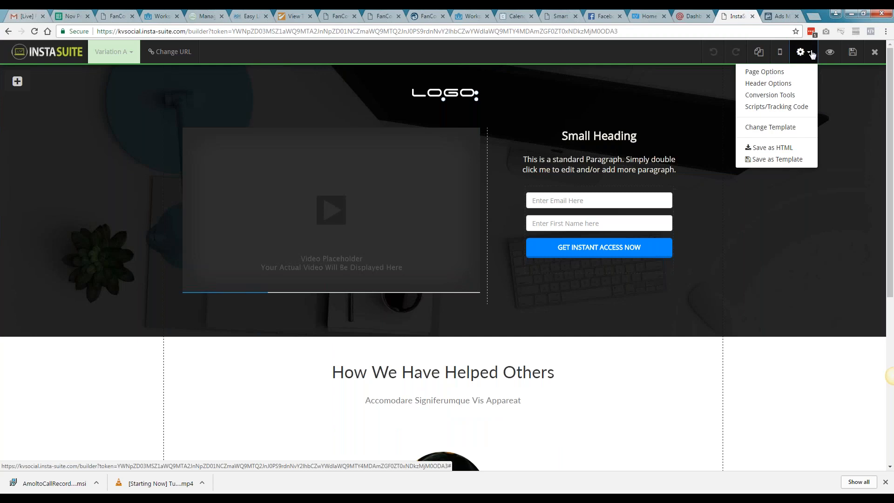
left_click(794, 108)
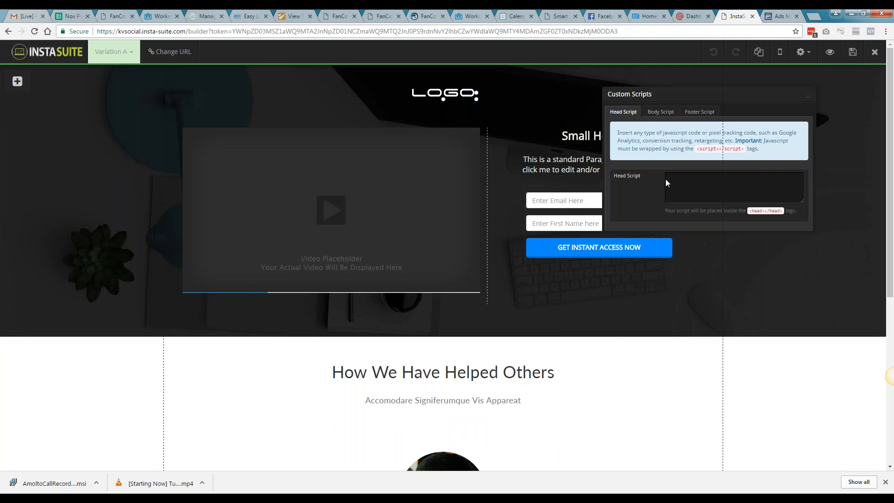
left_click(690, 192)
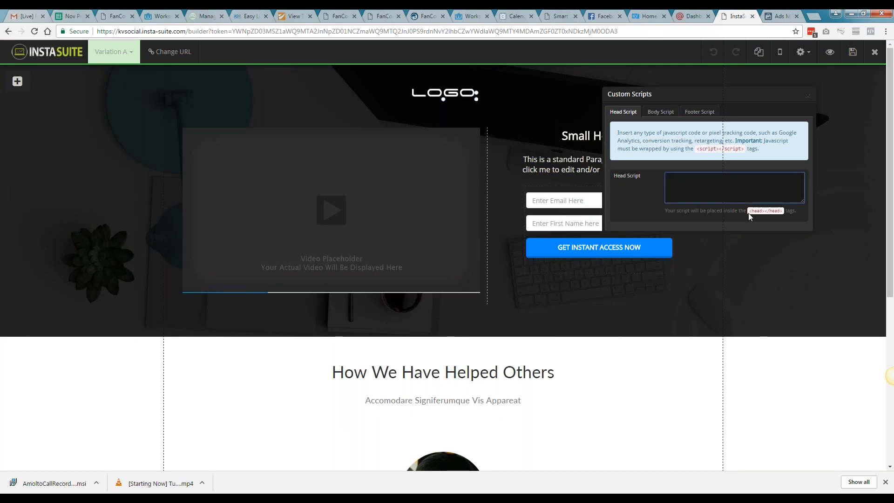
key("ctrl+v")
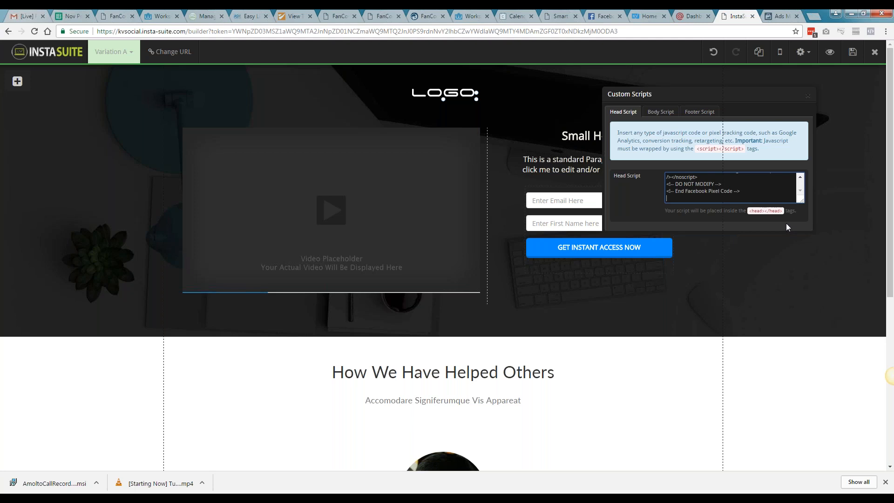
left_click(853, 53)
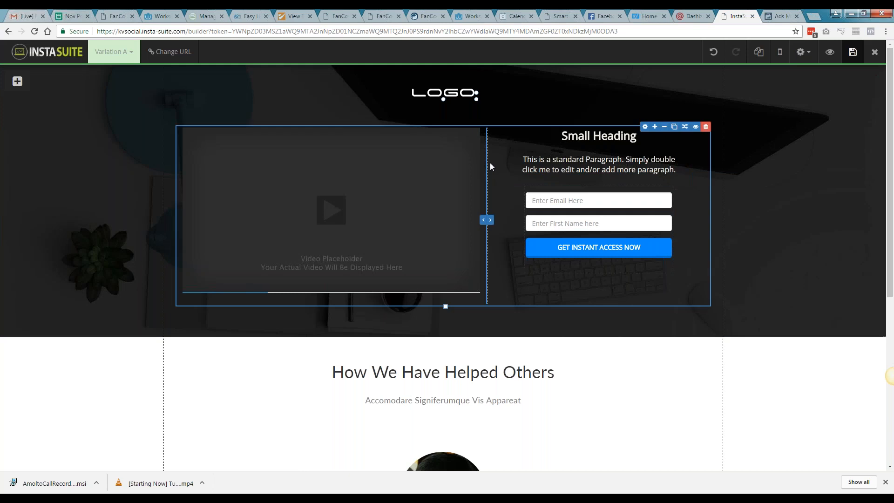
left_click(875, 52)
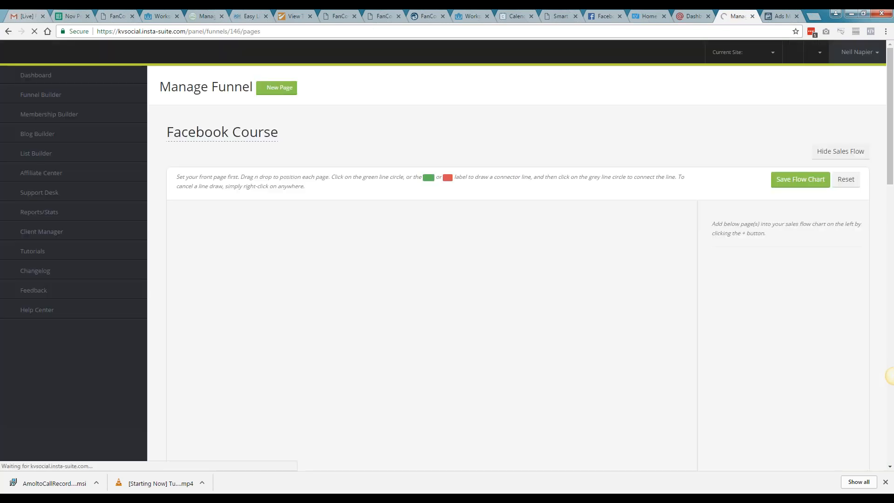
- Open the Facebook Course funnel's Sales Page in the page builder, and copy its page URL from the URL settings
scroll(435, 303, "down", 1)
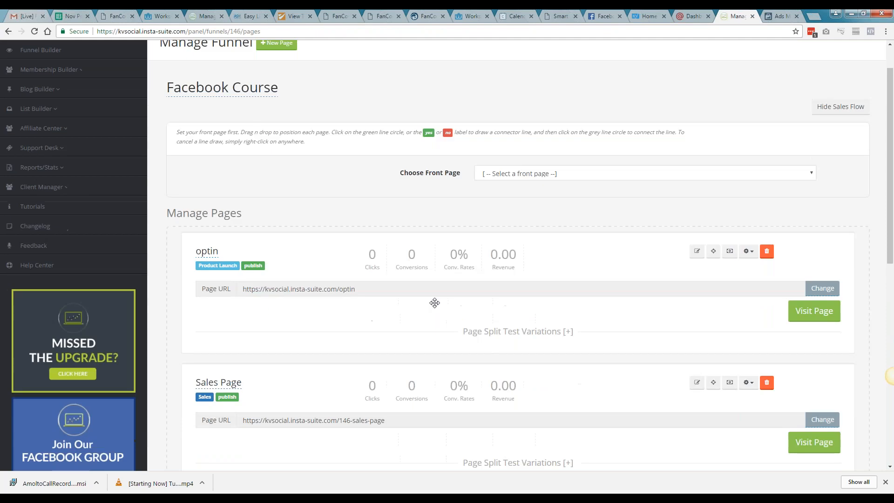
scroll(435, 303, "down", 1)
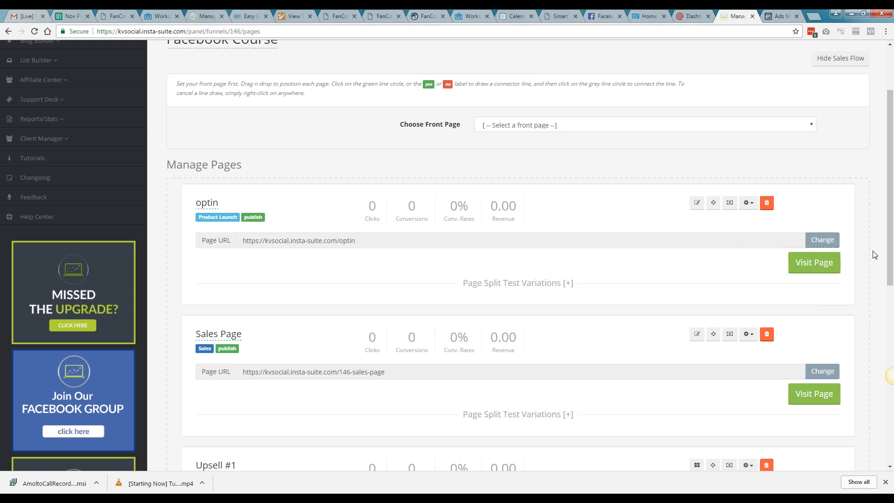
scroll(857, 250, "down", 1)
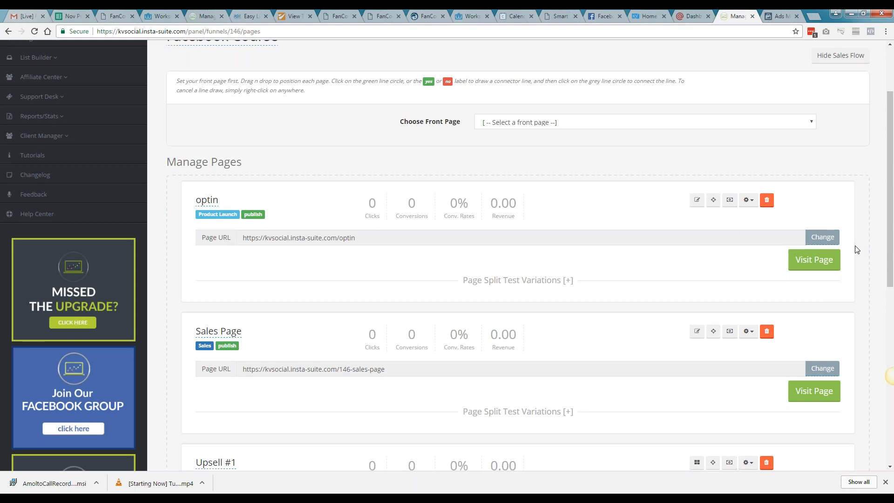
scroll(855, 251, "down", 1)
left_click(697, 288)
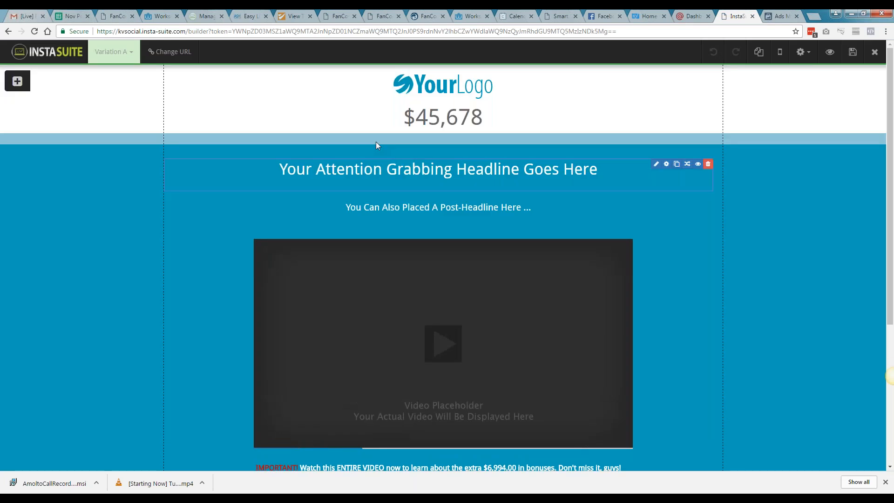
left_click(186, 51)
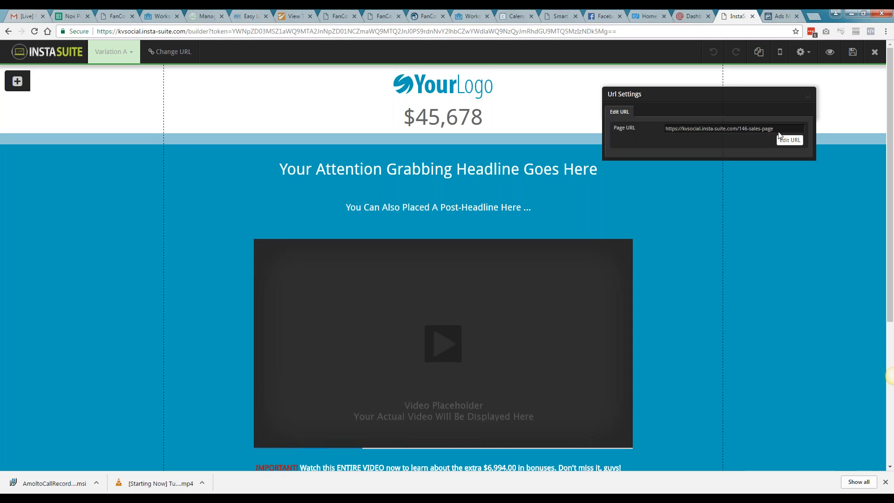
left_click_drag(670, 131, 774, 130)
right_click(668, 130)
left_click(676, 138)
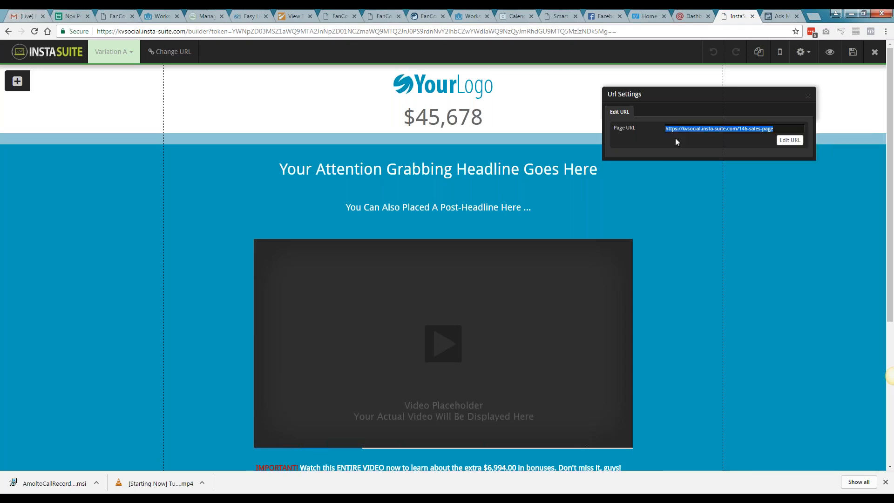
left_click(784, 12)
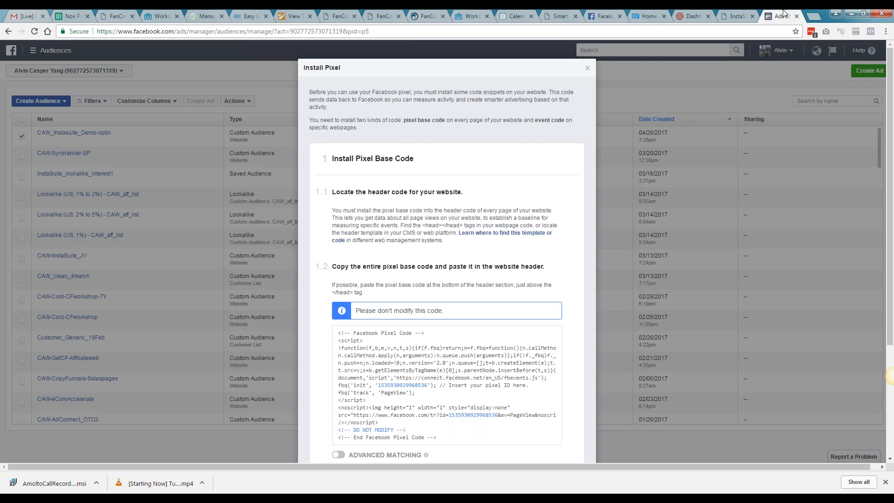
key("Escape")
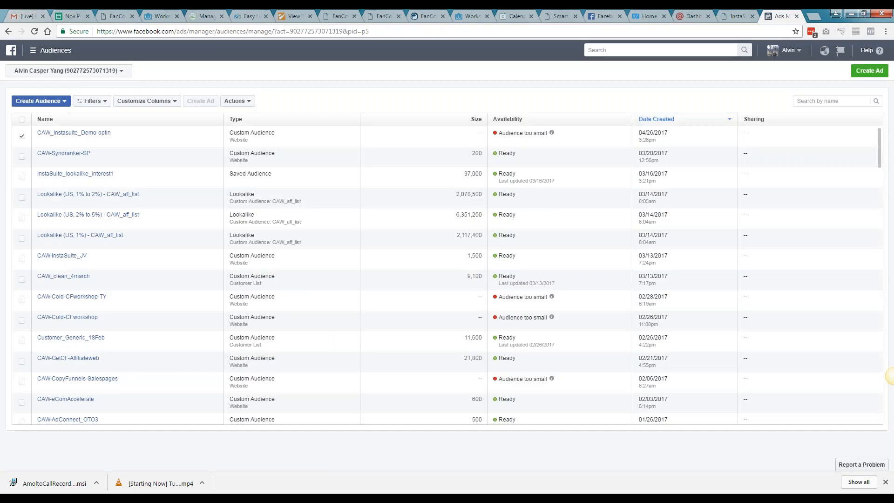
left_click(38, 101)
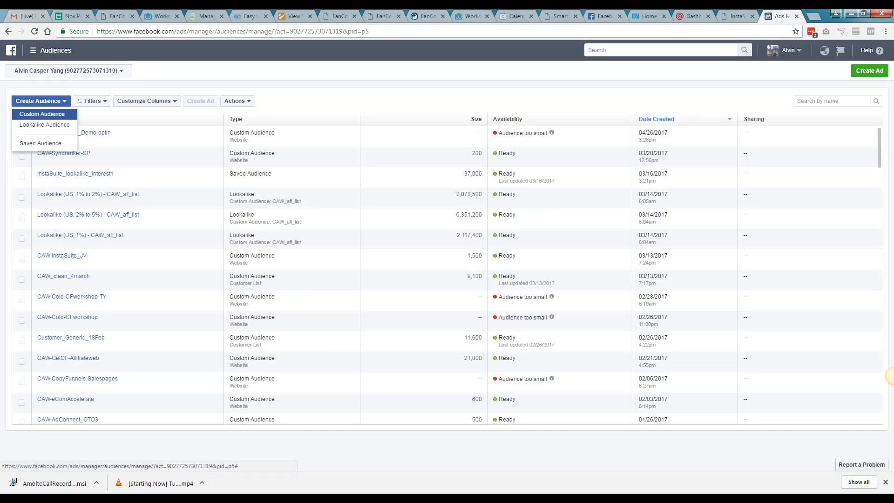
left_click(42, 114)
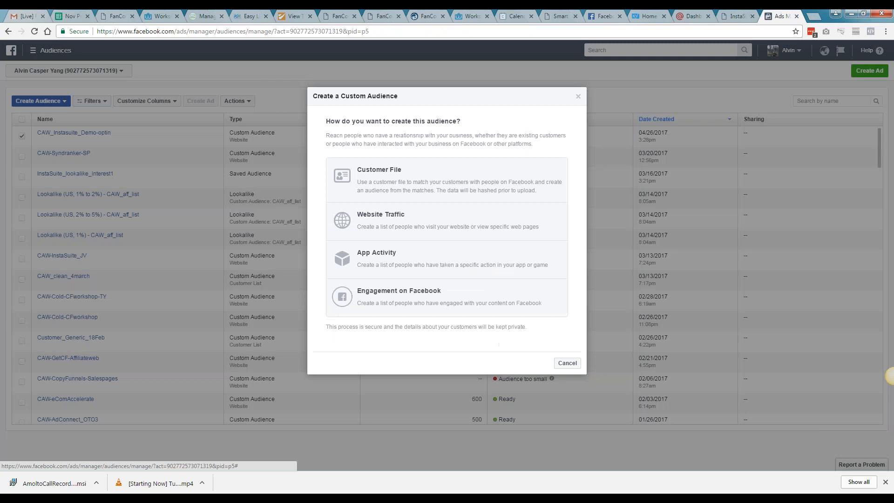
left_click(381, 214)
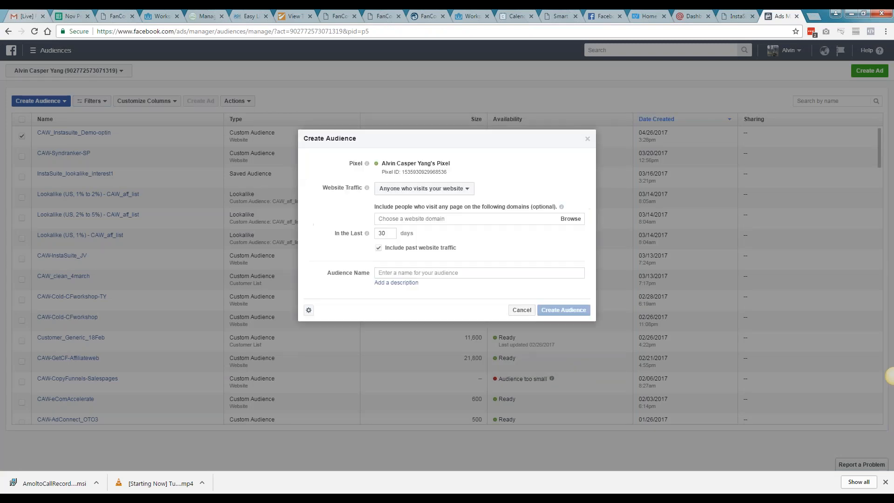
left_click(423, 188)
left_click(438, 214)
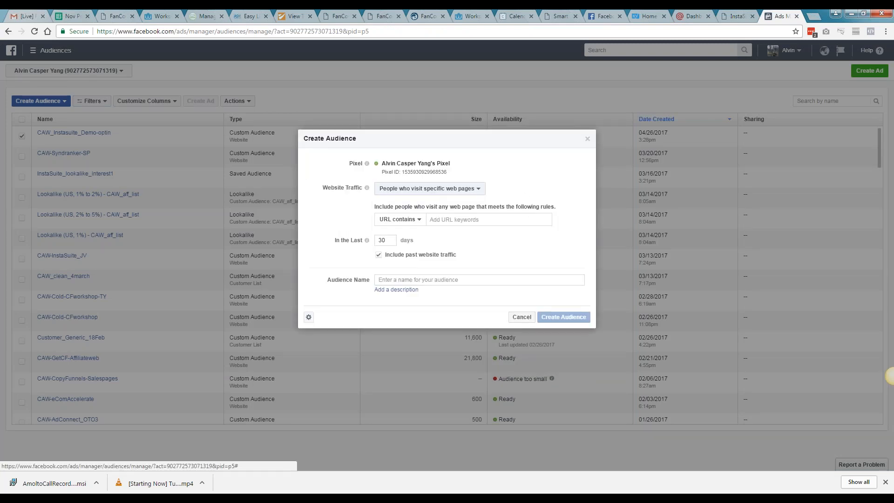
key("ctrl+v")
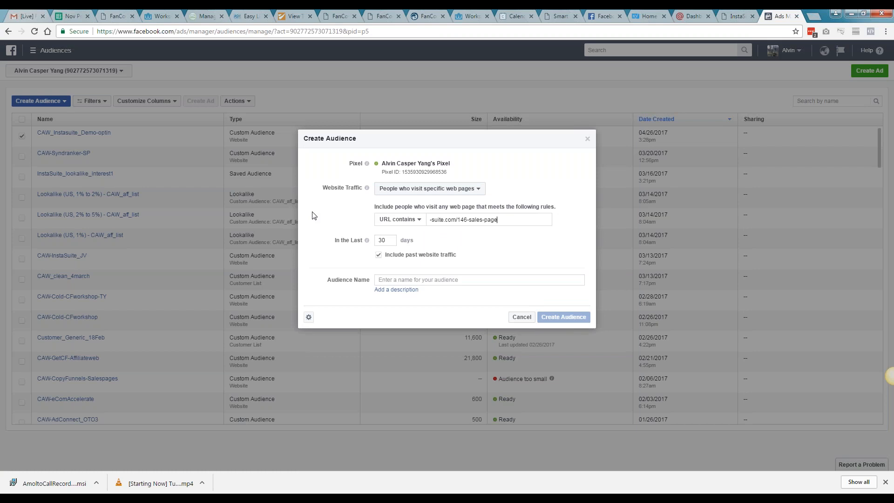
key("Return")
- Set the audience's period to 180 days, name it CAW-Instauite-Demo_sales, and create it
double_click(393, 251)
type("1")
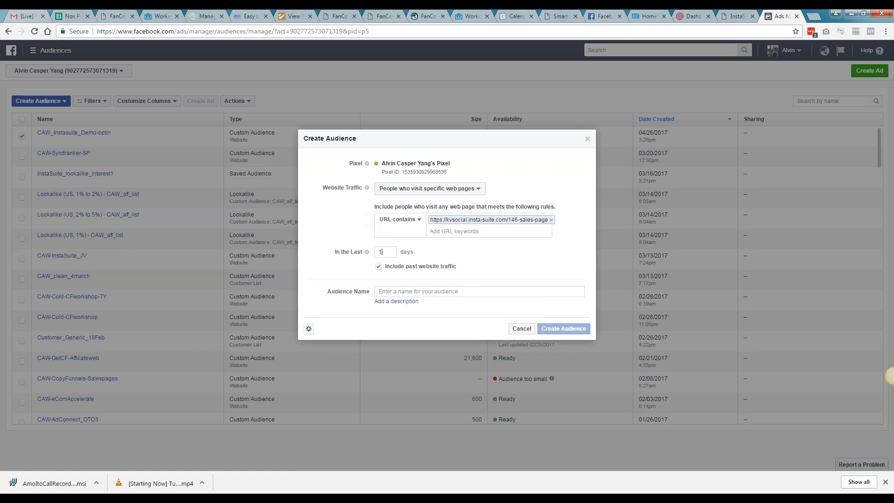
type("80")
key("Tab")
key("Tab")
type("CAW")
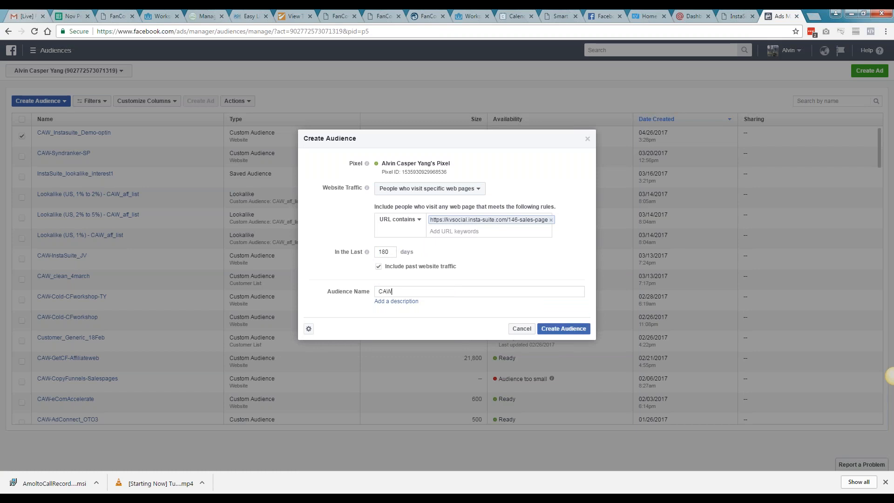
type("-Instauite-Demo_sales")
left_click(576, 330)
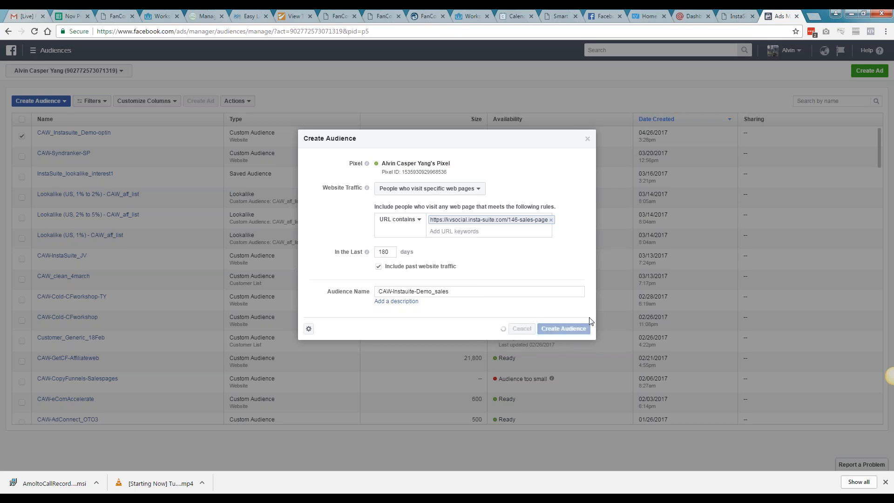
left_click(580, 239)
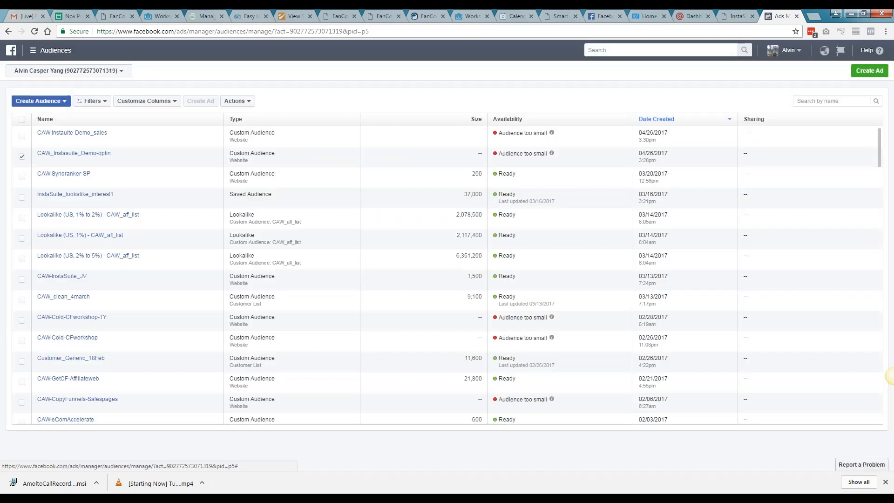
- View the pixel of only the CAW-Instauite-Demo_sales audience, and copy its entire pixel base code to the clipboard
left_click(22, 158)
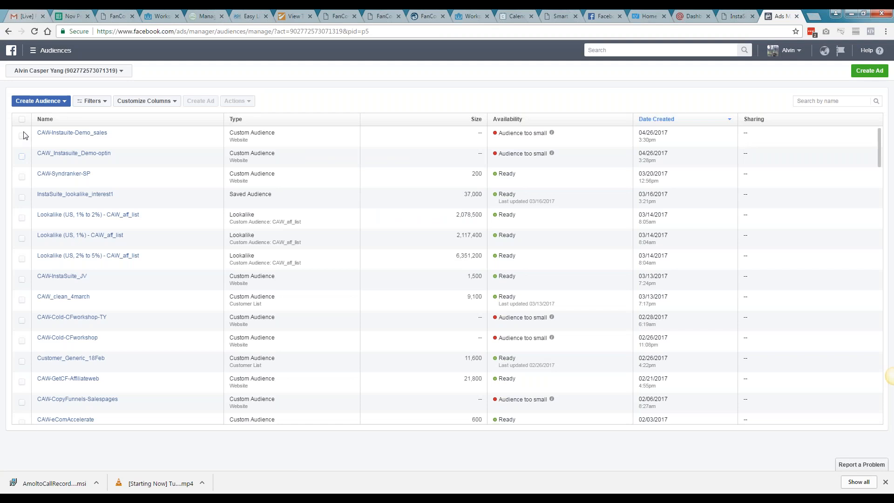
left_click(23, 135)
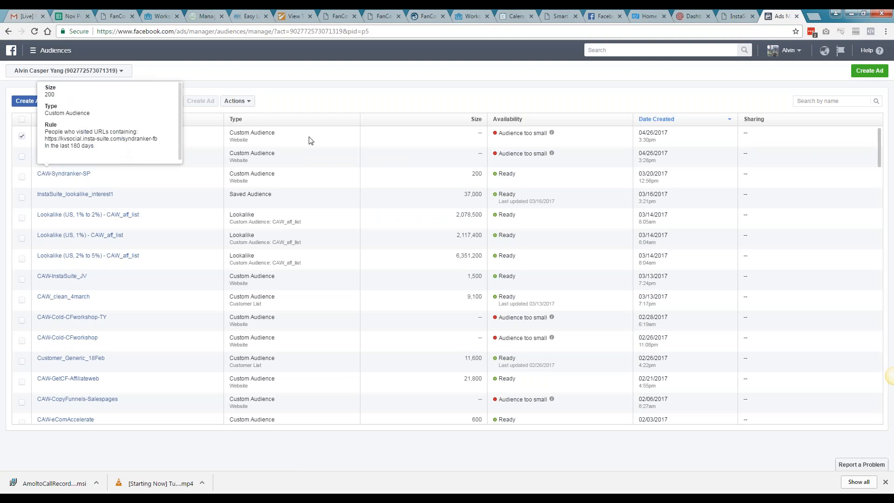
left_click(238, 101)
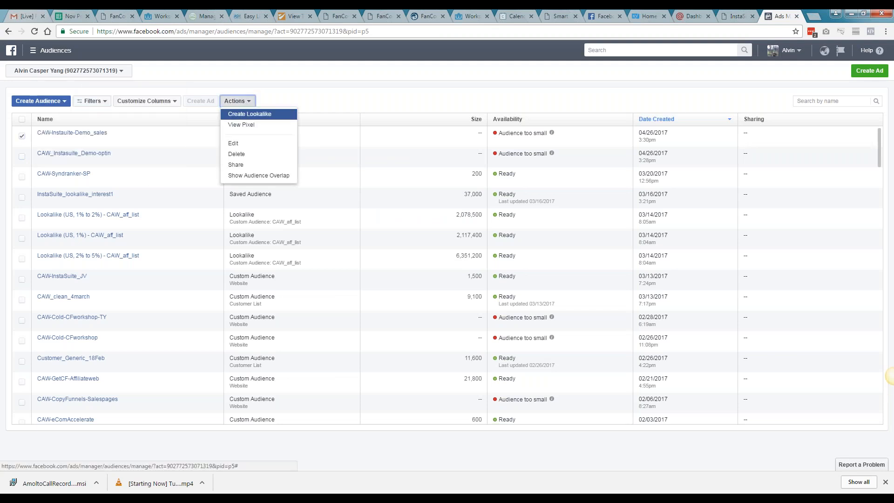
left_click(248, 125)
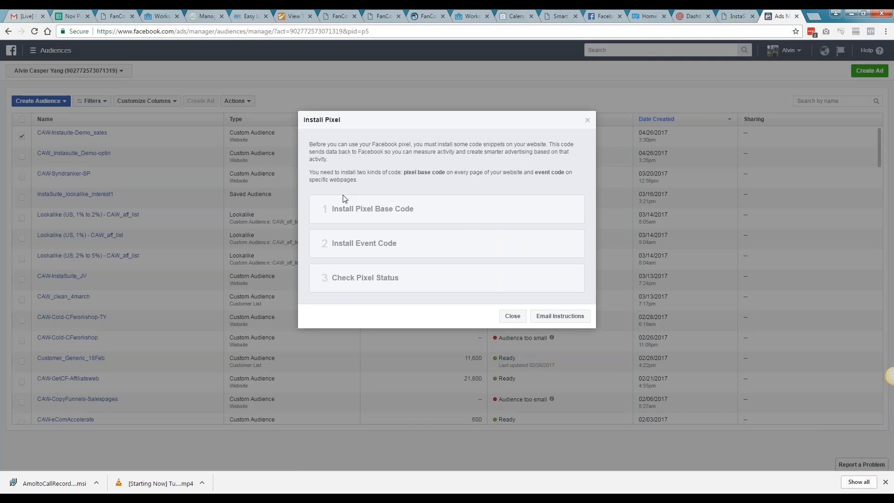
mouse_move(459, 396)
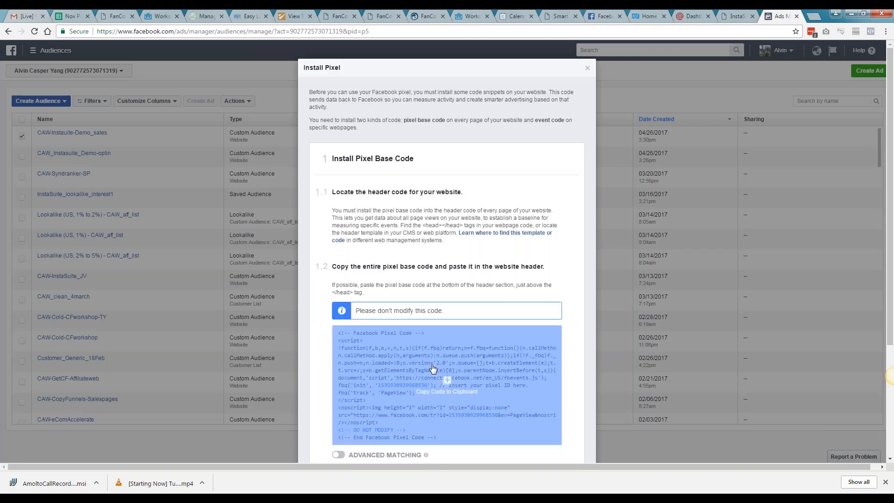
left_click(464, 397)
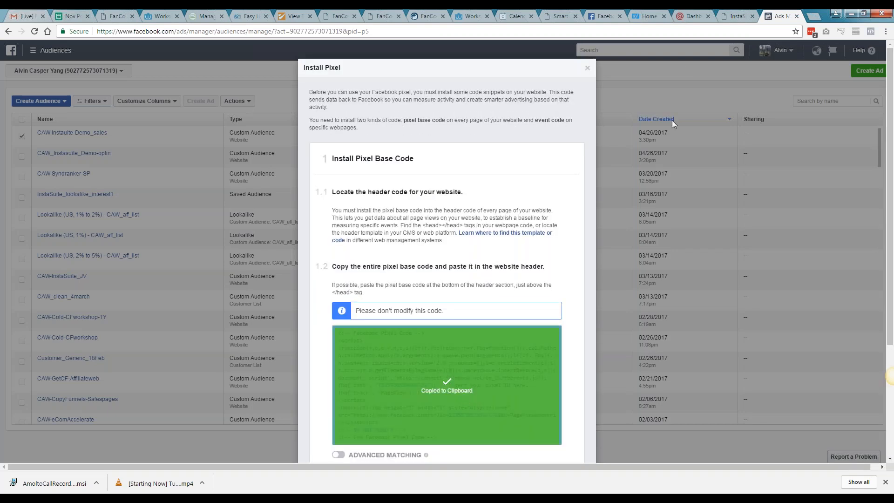
- Switch to the Sales Page in the InstaSuite builder, paste the Facebook pixel code as its head script, and save the page
left_click(737, 16)
left_click(808, 95)
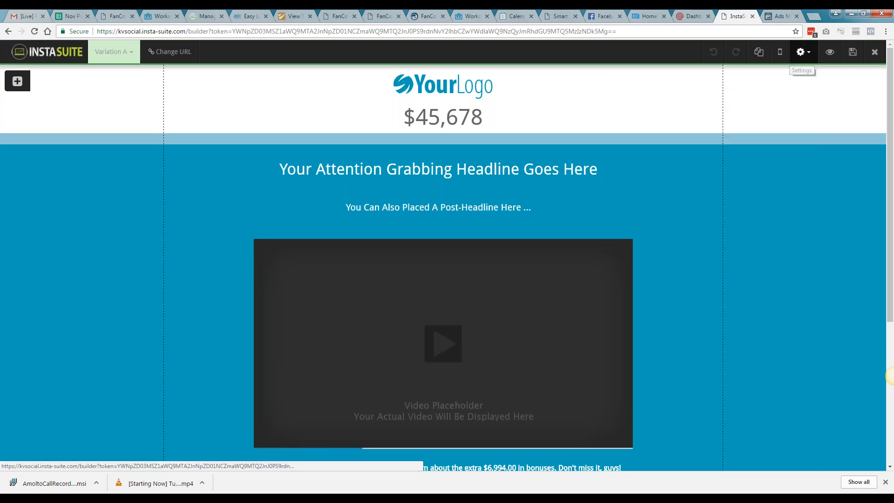
left_click(801, 51)
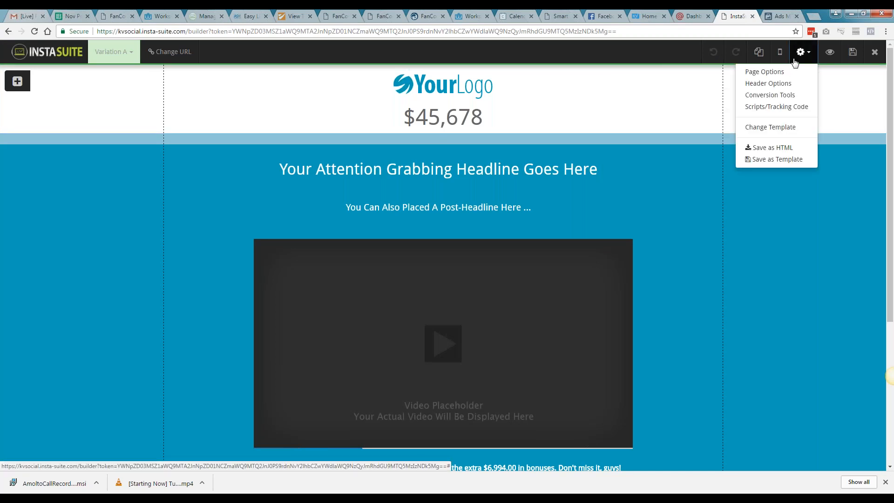
left_click(768, 108)
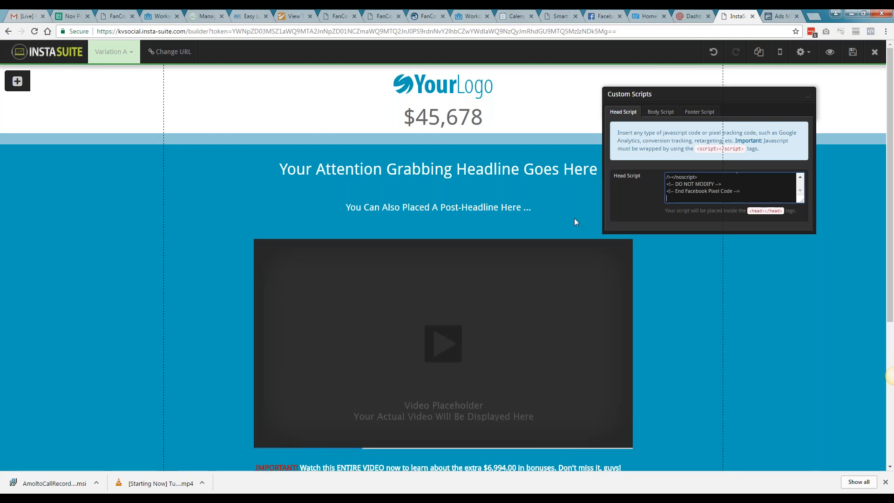
left_click(848, 98)
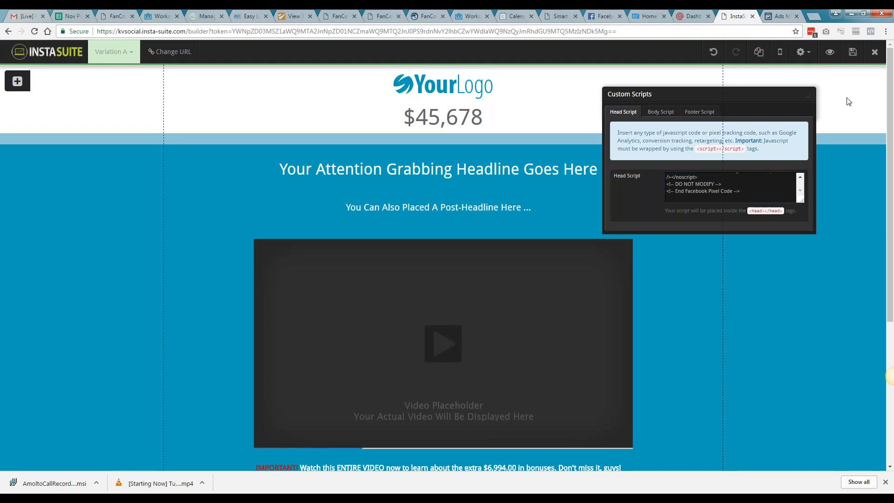
left_click(853, 52)
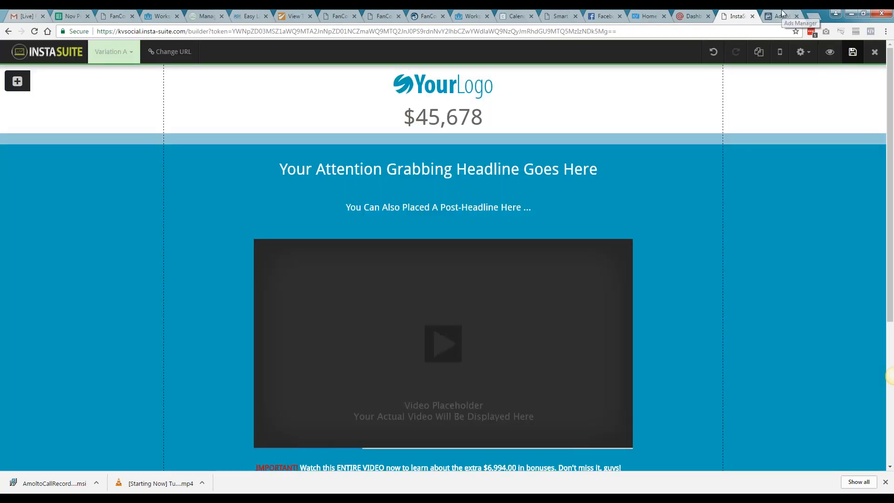
- Switch to Facebook Ads Manager, discard the previous ad draft, and start a new campaign with the Traffic objective, keeping the campaign name Traffic
left_click(782, 15)
left_click(588, 68)
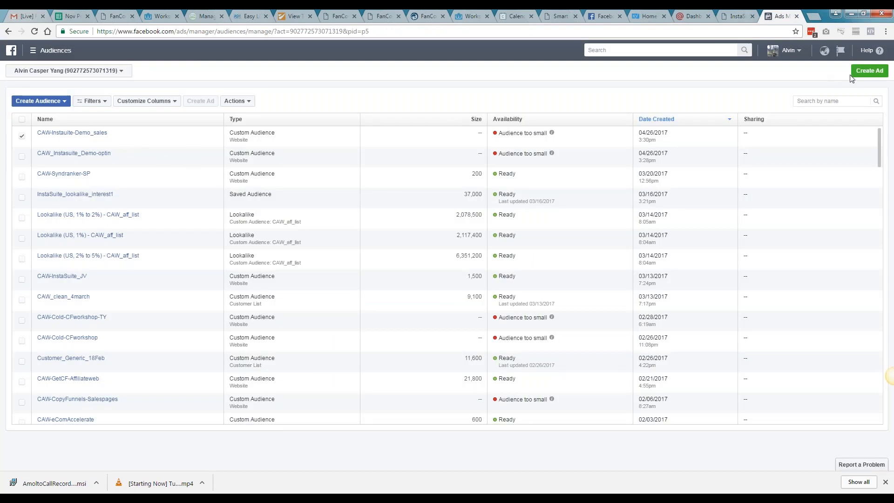
left_click(867, 73)
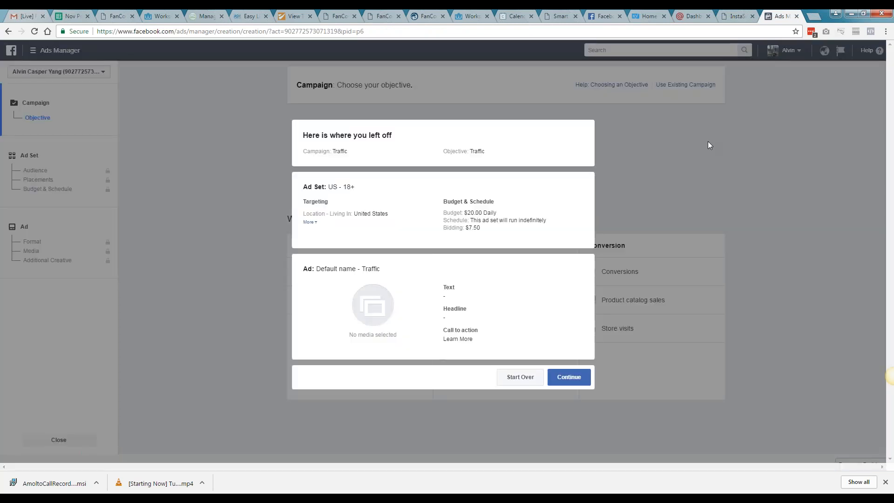
left_click(519, 377)
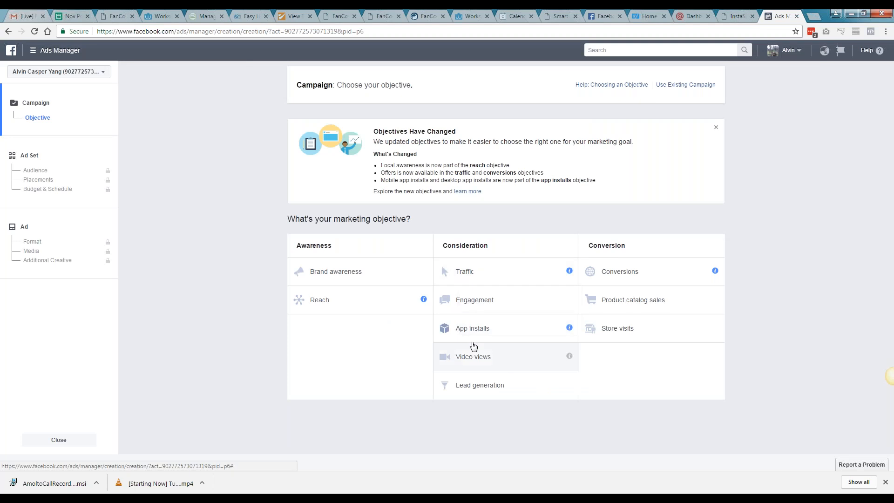
left_click(480, 277)
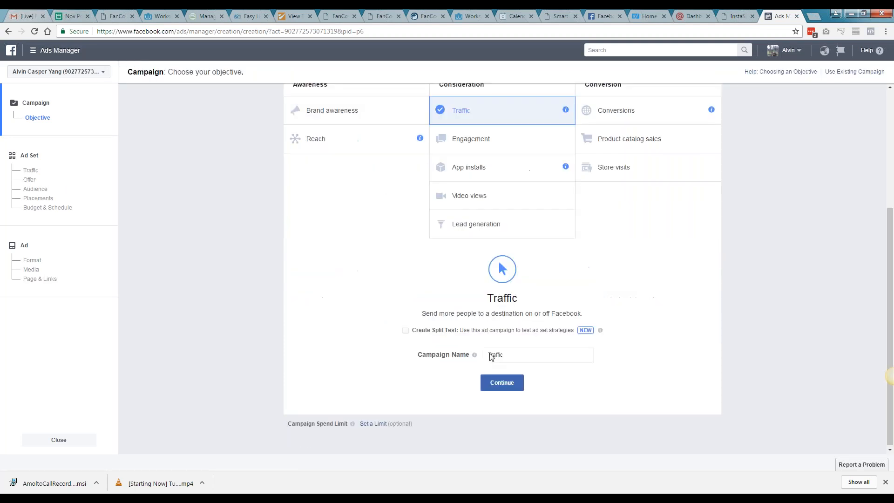
left_click(501, 379)
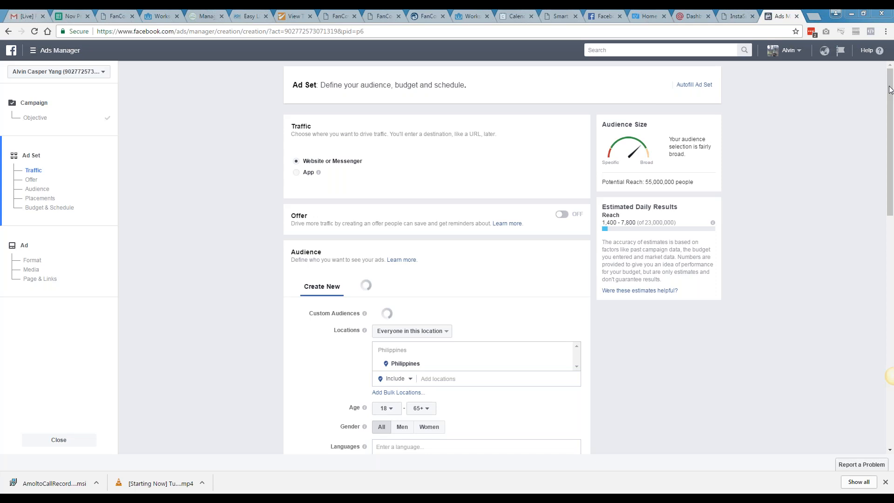
- Add CAW_Instasuite_Demo-optin as the ad set's custom audience
scroll(880, 93, "down", 4)
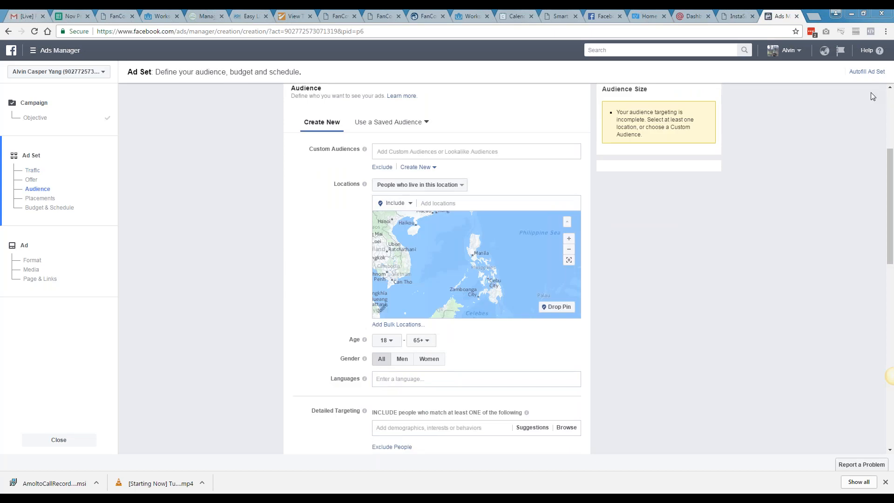
left_click(404, 150)
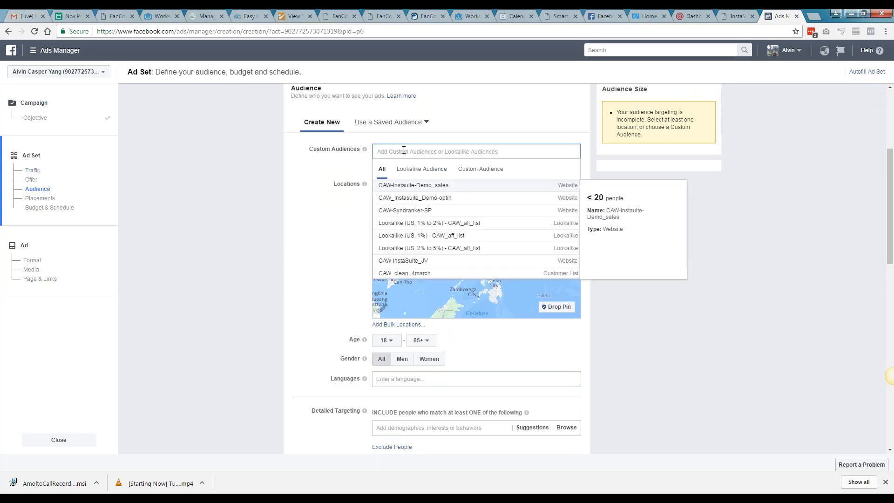
left_click(402, 198)
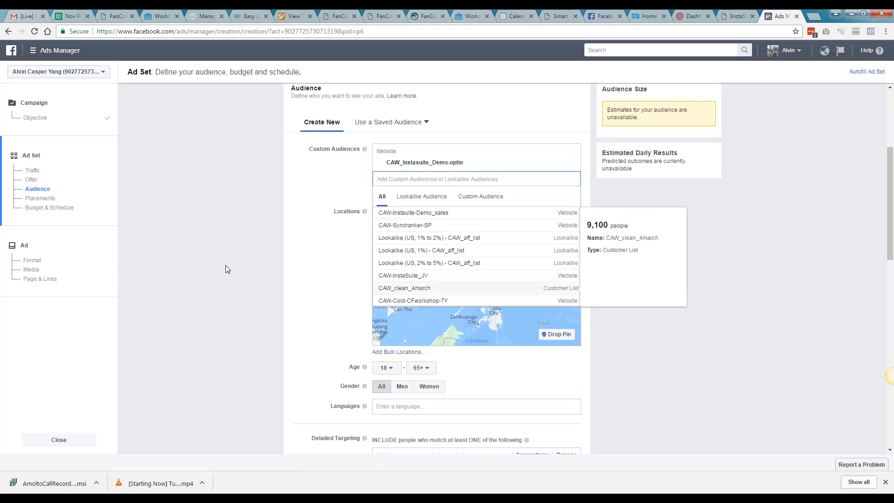
left_click(208, 254)
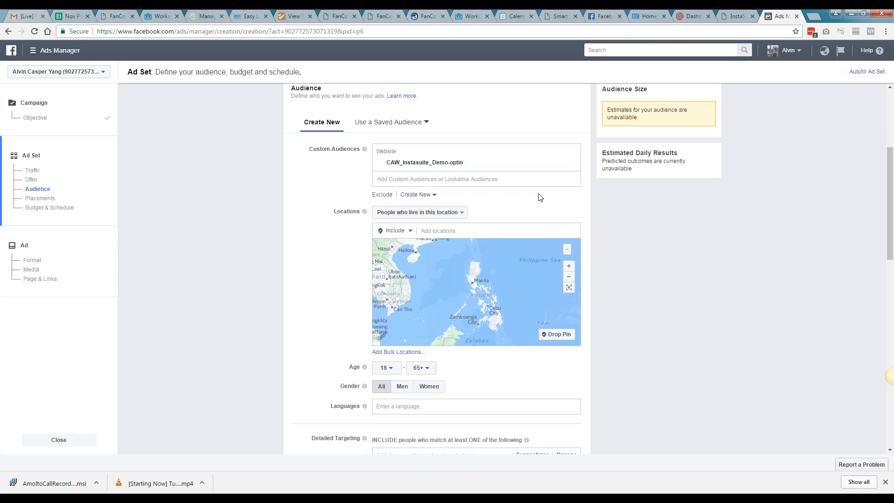
- Try to add an exclusion to the ad set's detailed targeting
scroll(711, 305, "down", 2)
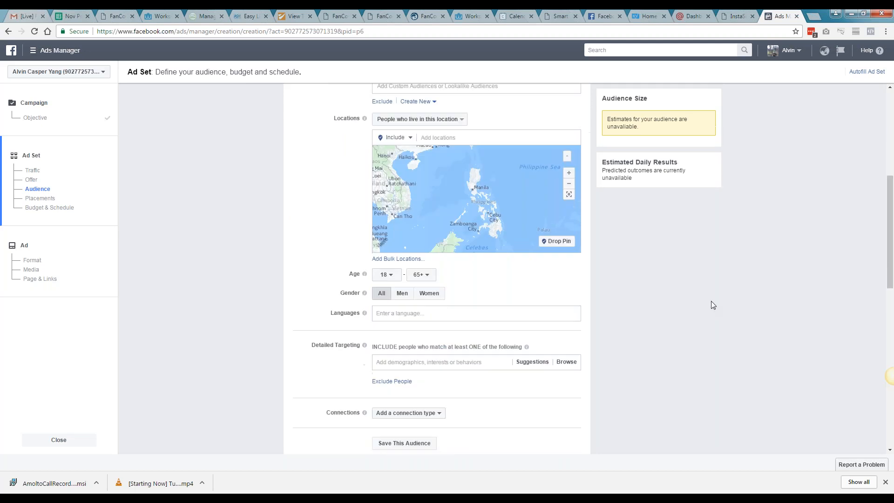
scroll(712, 305, "down", 2)
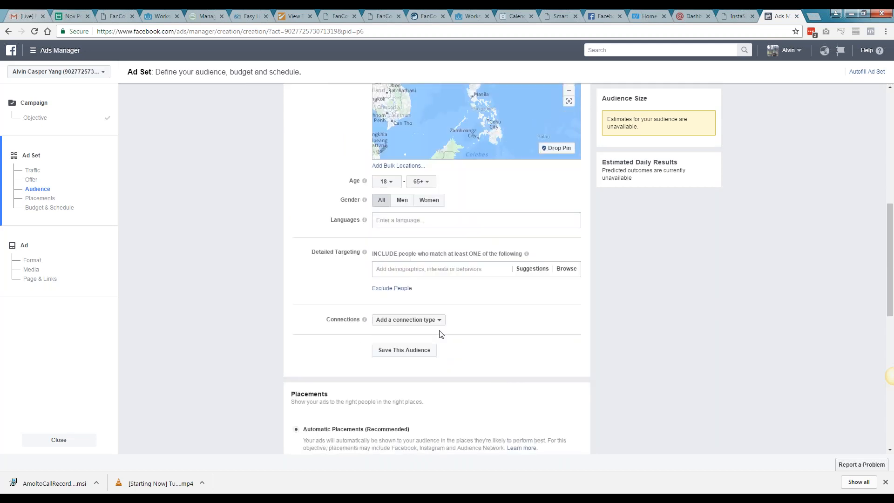
left_click(392, 289)
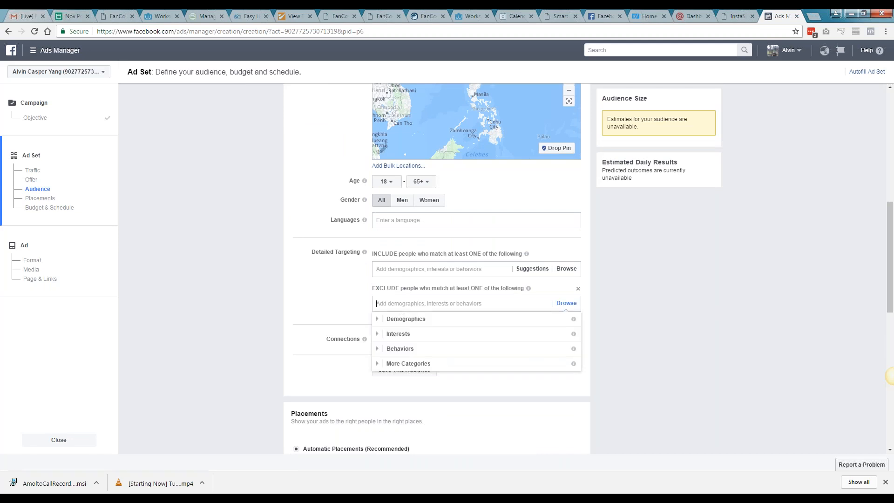
type("c")
left_click(279, 286)
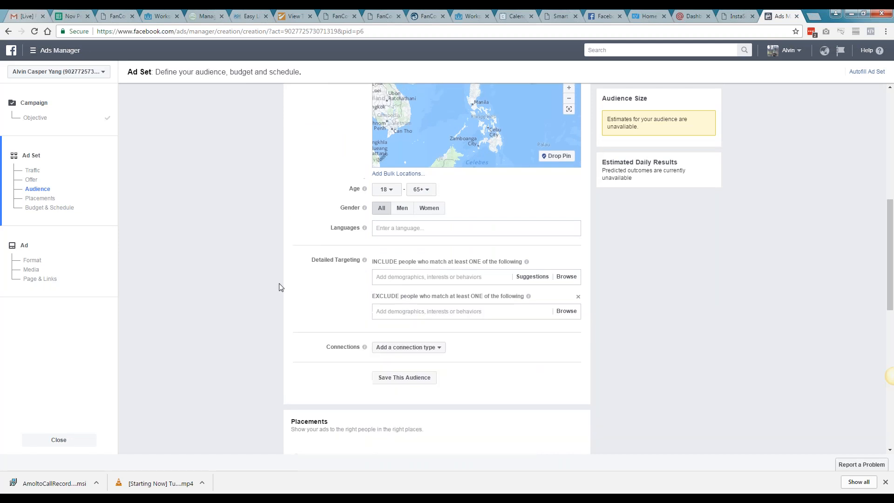
- Search for caw among the custom audiences to exclude from the ad set
scroll(299, 279, "up", 2)
scroll(299, 279, "up", 2)
left_click(382, 191)
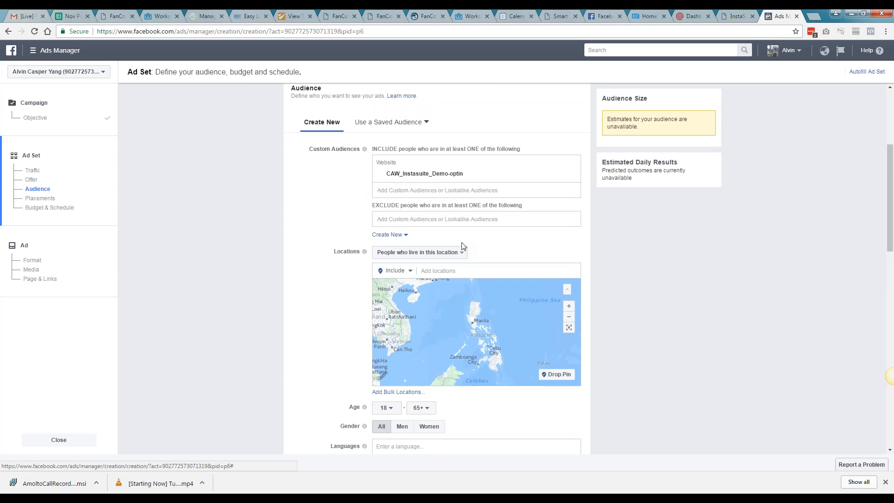
left_click(439, 219)
type("v")
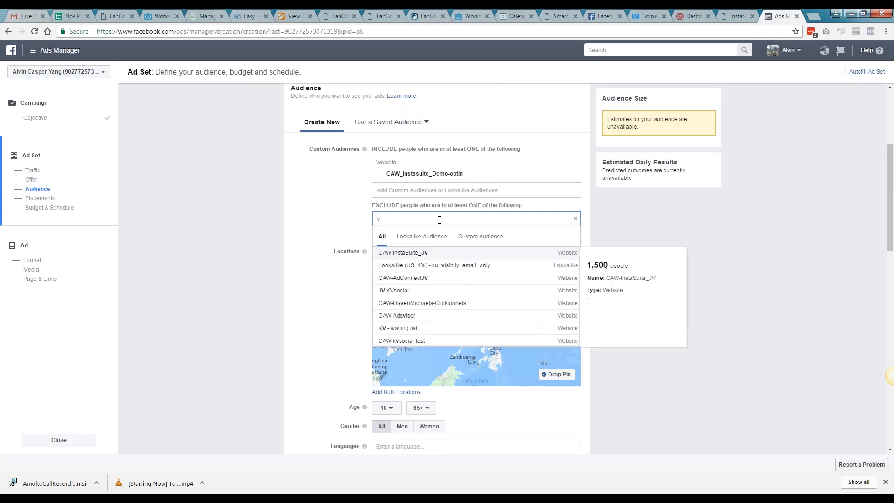
key("BackSpace")
type("caw")
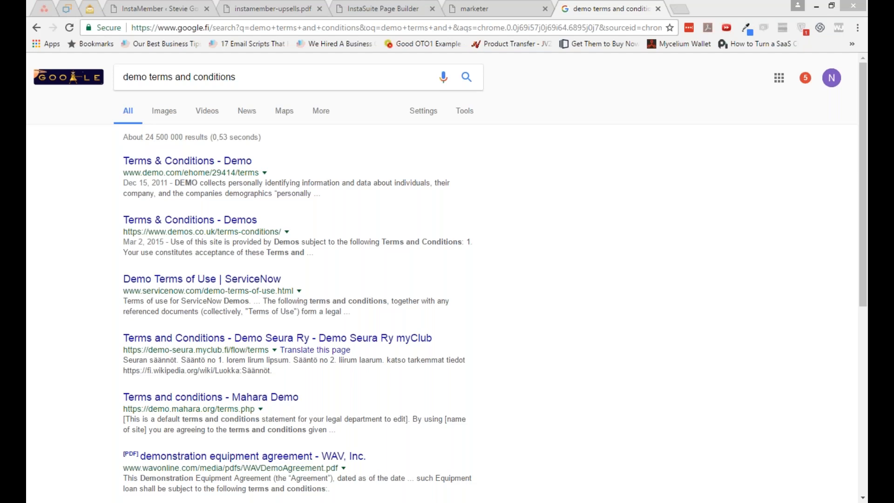
- Switch from the InstaSuite page builder to PowerPoint and clear the text selection on the topic outline slide
left_click(383, 8)
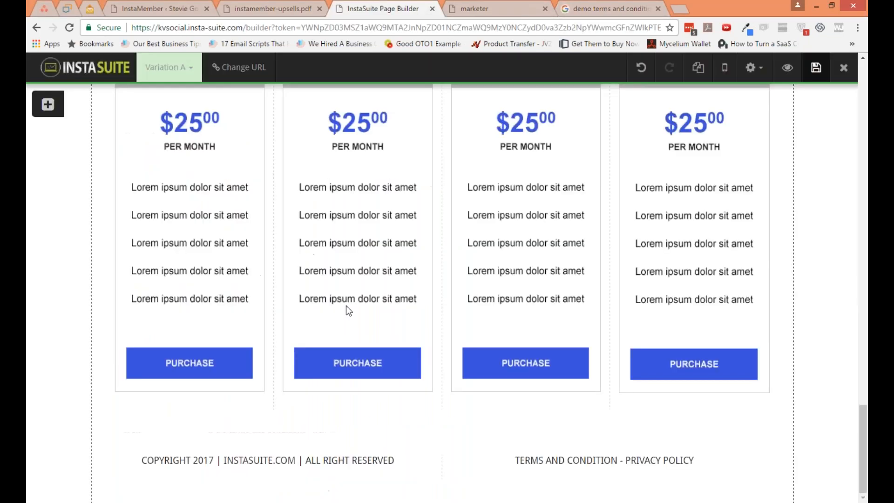
key("alt+Tab")
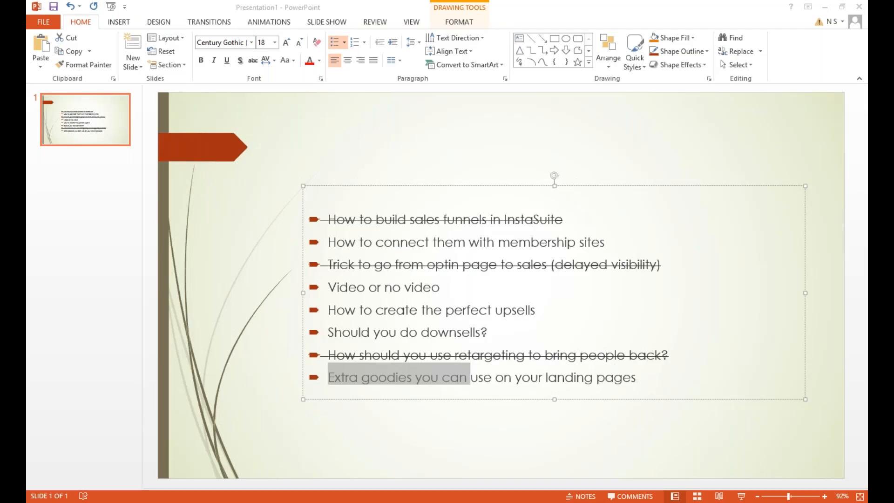
left_click(641, 240)
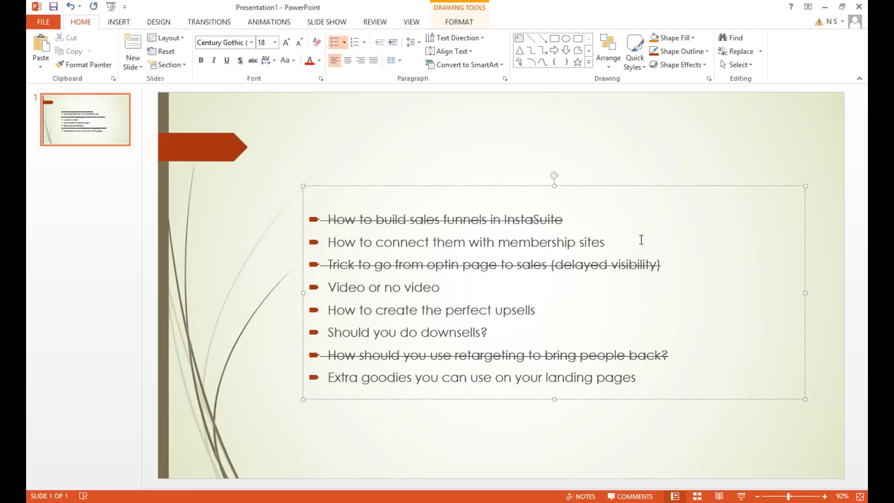
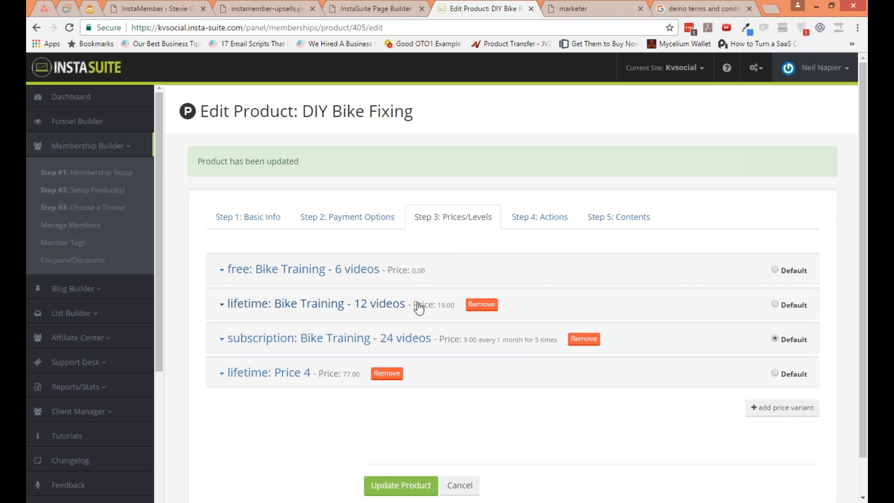
- Expand the Bike Training - 24 videos subscription price of the DIY Bike Fixing product and copy its PayPal Buy URL
left_click(449, 340)
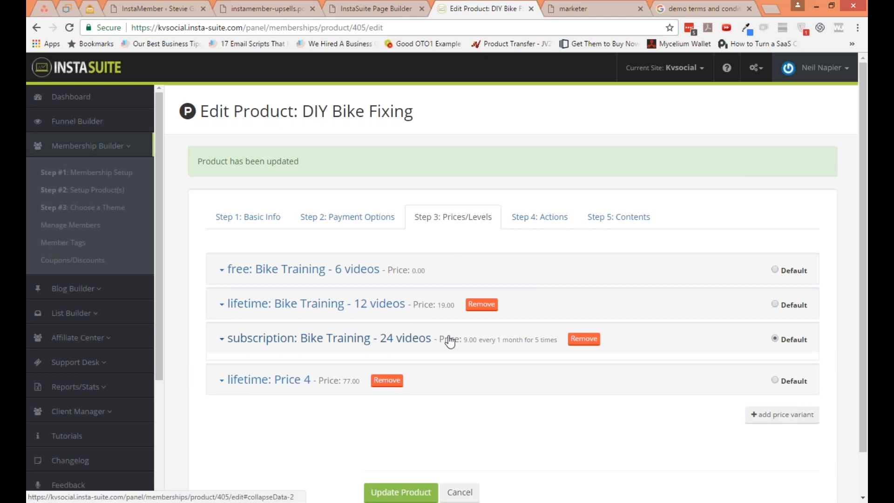
scroll(449, 341, "down", 1)
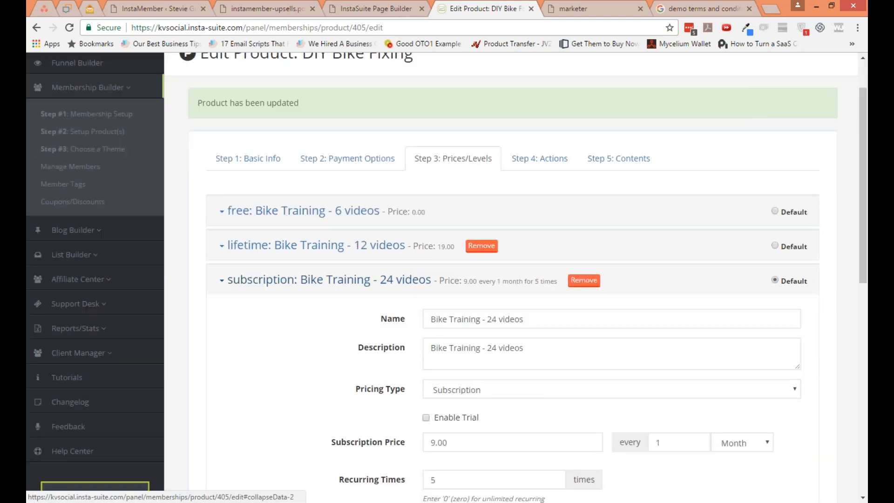
scroll(449, 342, "down", 1)
scroll(450, 342, "down", 1)
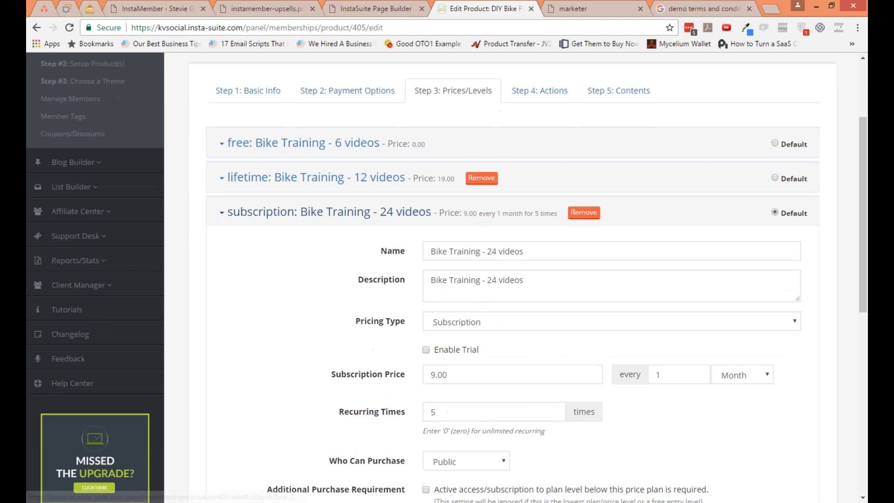
scroll(448, 334, "down", 5)
left_click_drag(387, 446, 612, 409)
left_click_drag(602, 360, 311, 350)
key("ctrl+c")
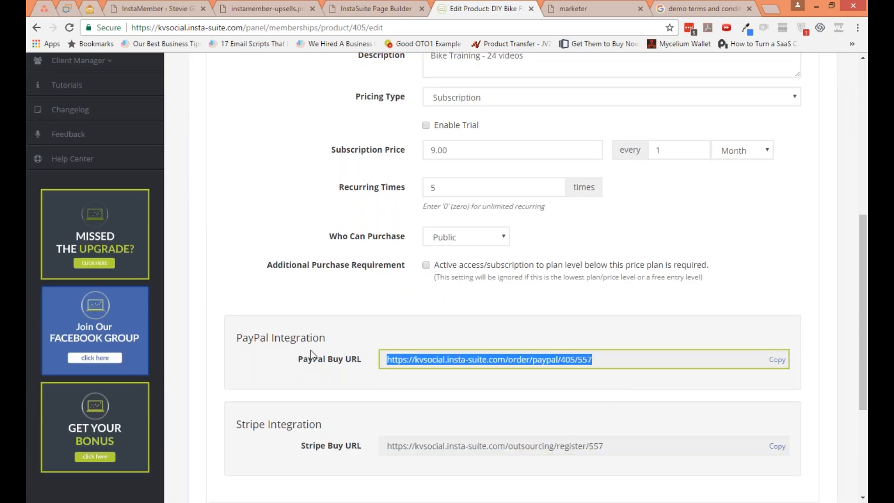
- Switch to the InstaSuite page builder and insert a blue flat button below the second pricing table
left_click(377, 9)
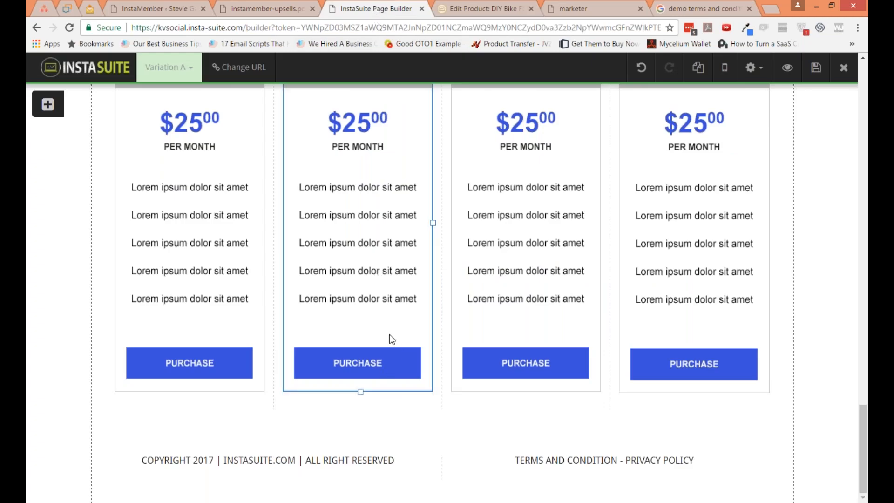
scroll(376, 340, "up", 1)
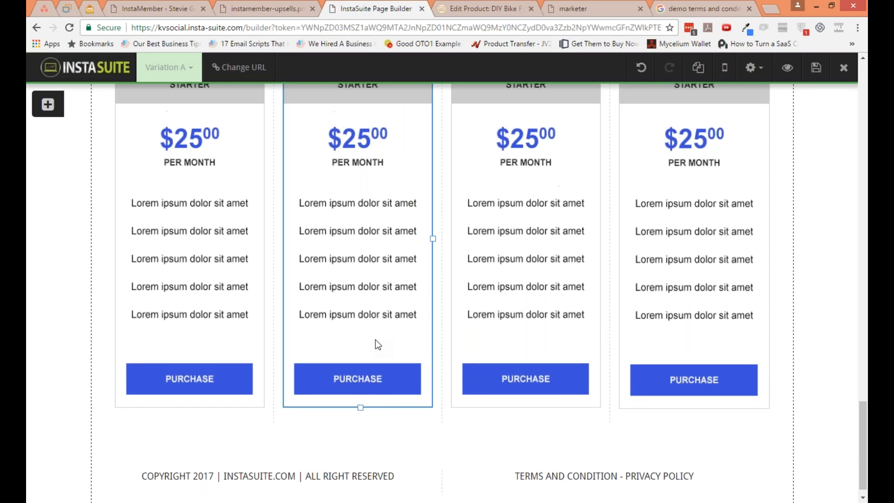
scroll(375, 339, "up", 2)
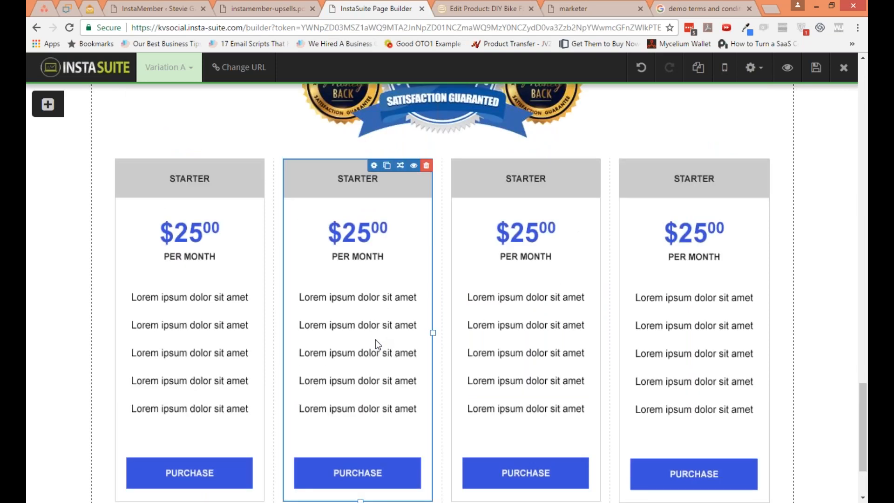
scroll(376, 340, "up", 2)
scroll(378, 345, "down", 3)
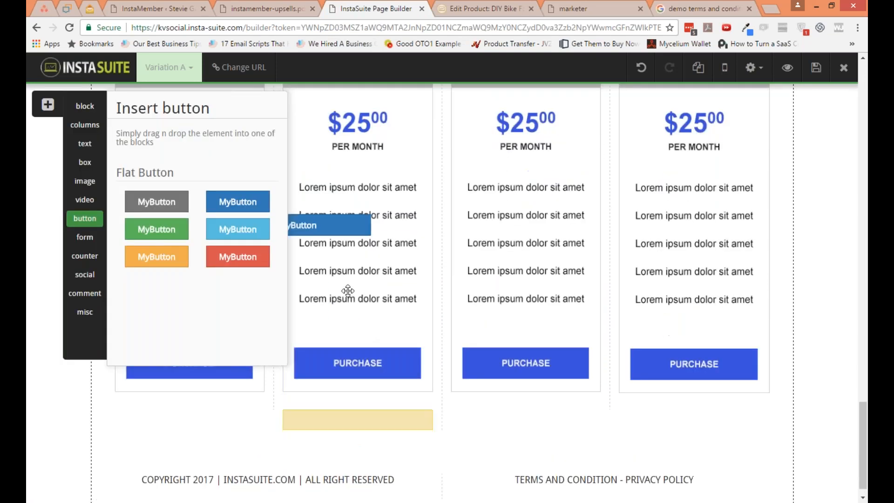
left_click_drag(347, 293, 364, 393)
left_click(376, 416)
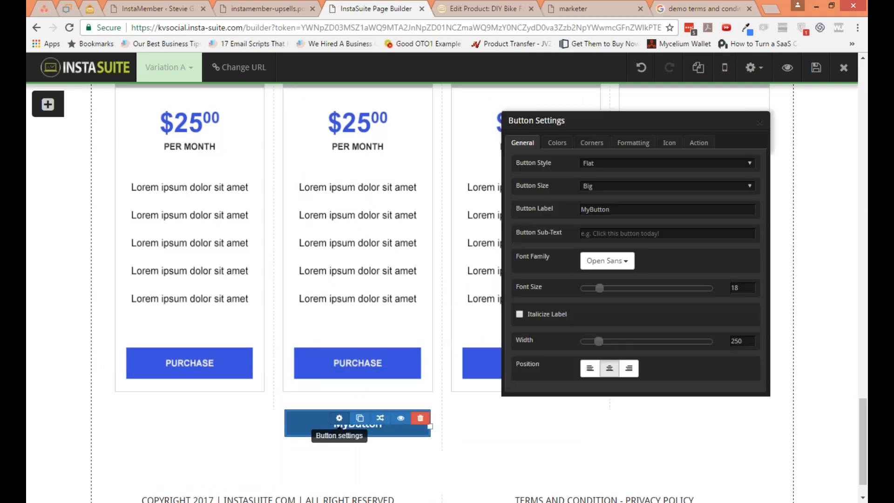
left_click(695, 143)
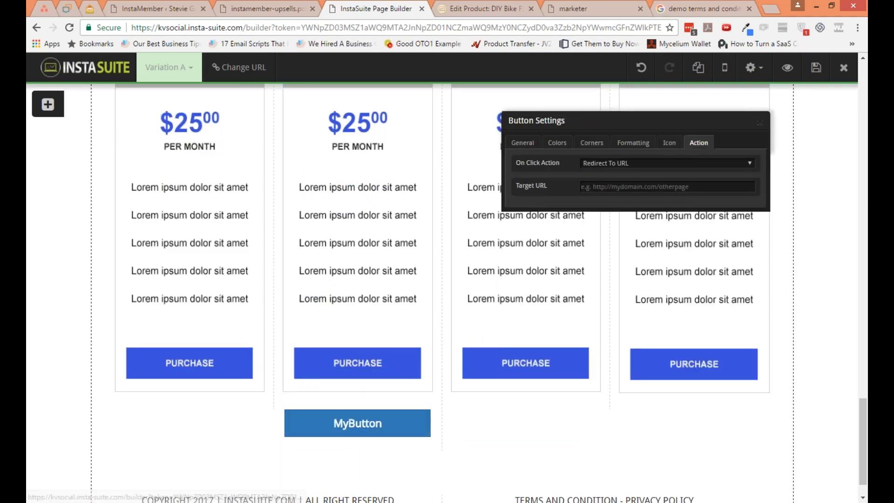
left_click(651, 187)
key("ctrl+v")
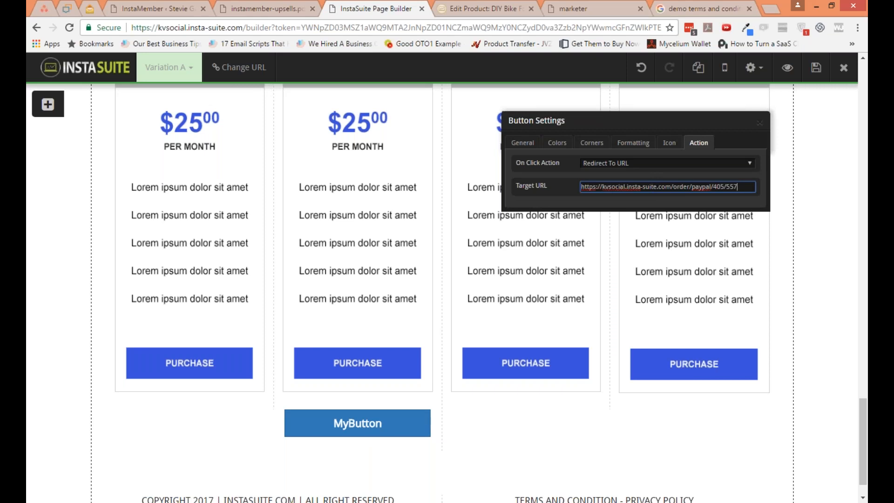
- Return to the DIY Bike Fixing product and examine its basic info, especially the Custom Thank You Page URL field
left_click(501, 9)
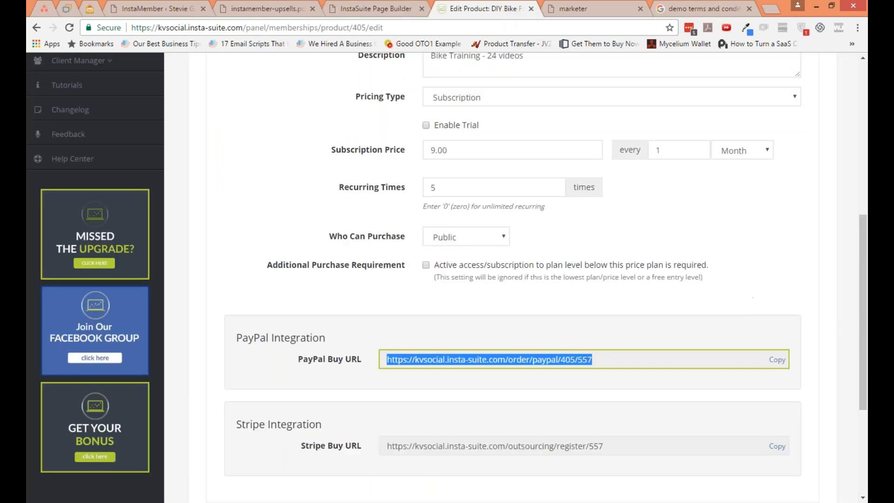
scroll(358, 368, "up", 2)
scroll(357, 364, "up", 4)
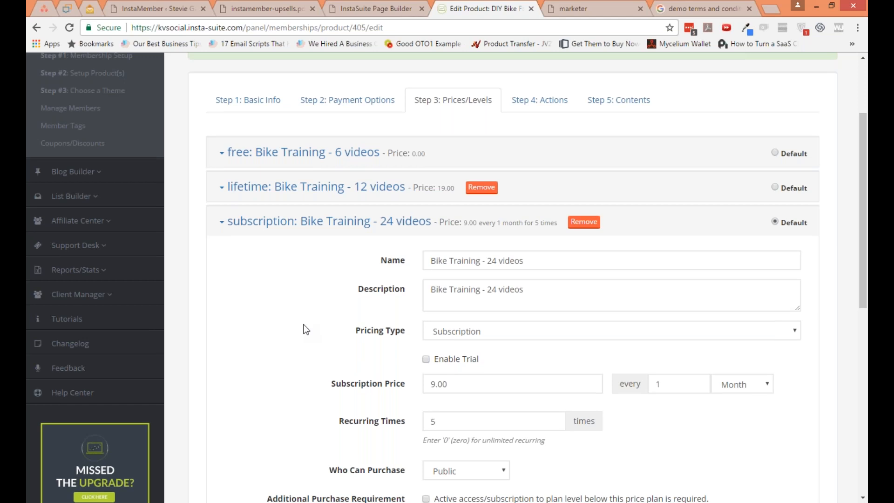
left_click(248, 100)
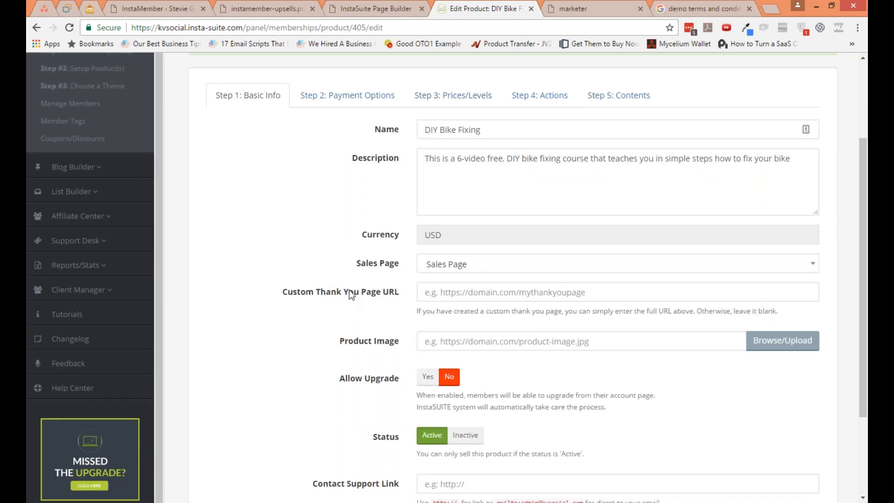
scroll(351, 295, "down", 1)
left_click(503, 244)
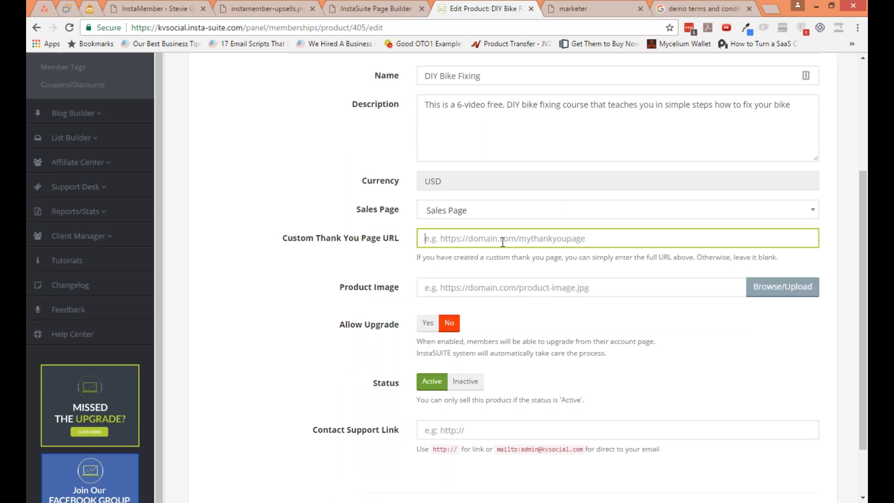
scroll(512, 257, "up", 1)
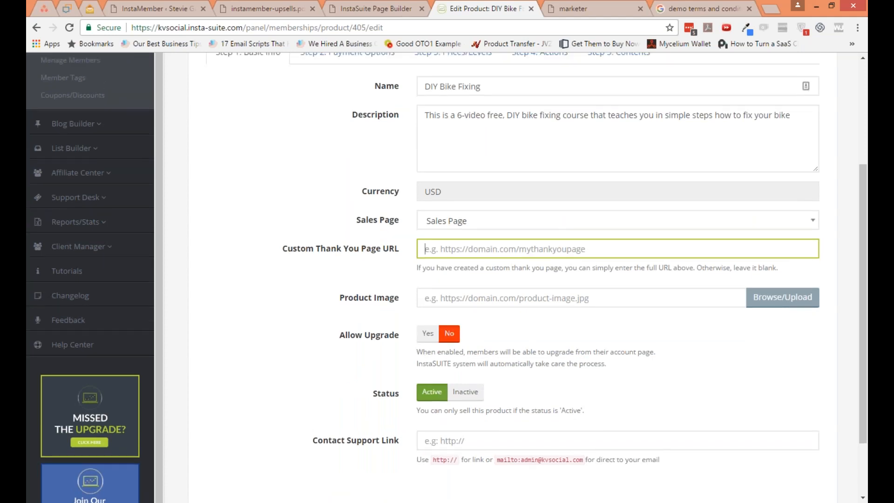
scroll(511, 256, "up", 2)
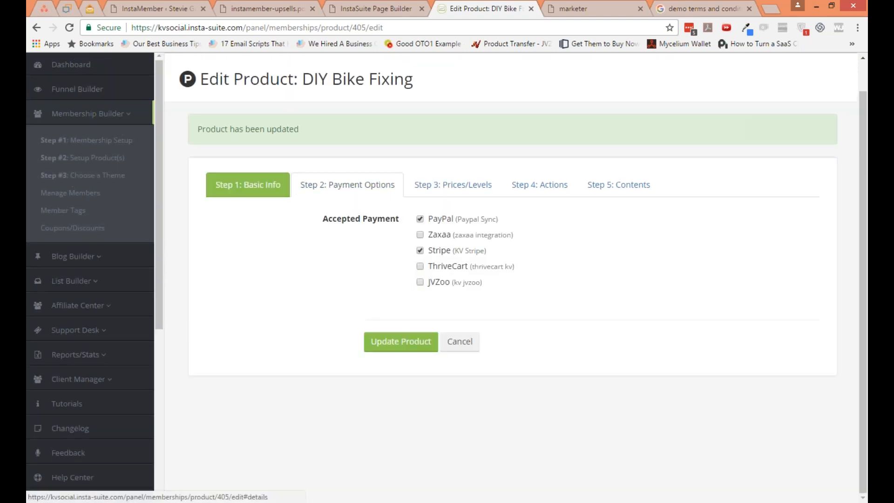
left_click(251, 186)
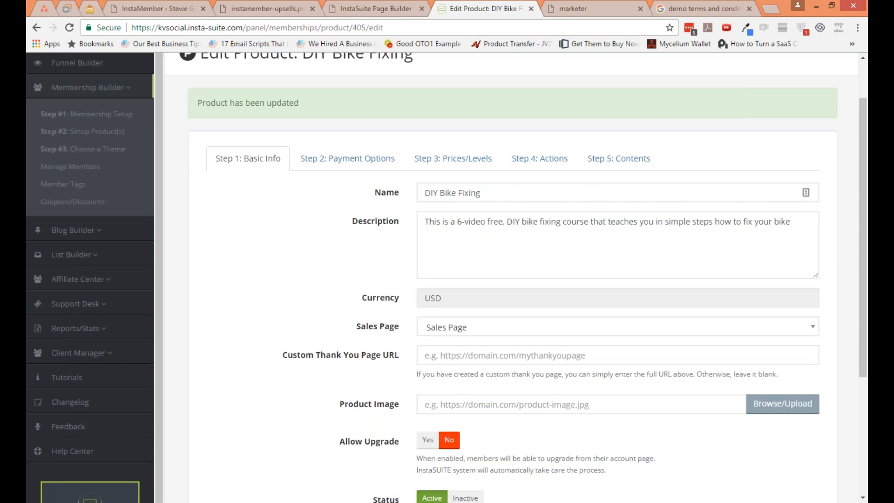
left_click(463, 353)
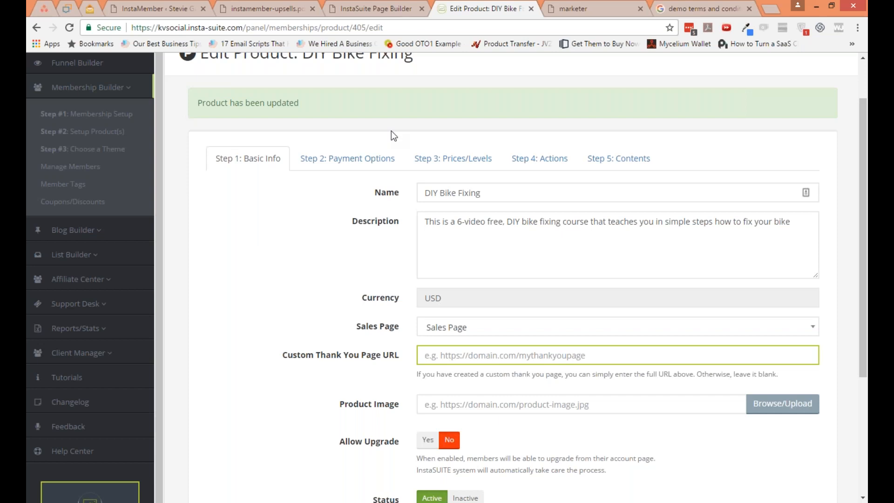
- Open insta-suite.com/pro in place of the demo terms and conditions search results
left_click(566, 14)
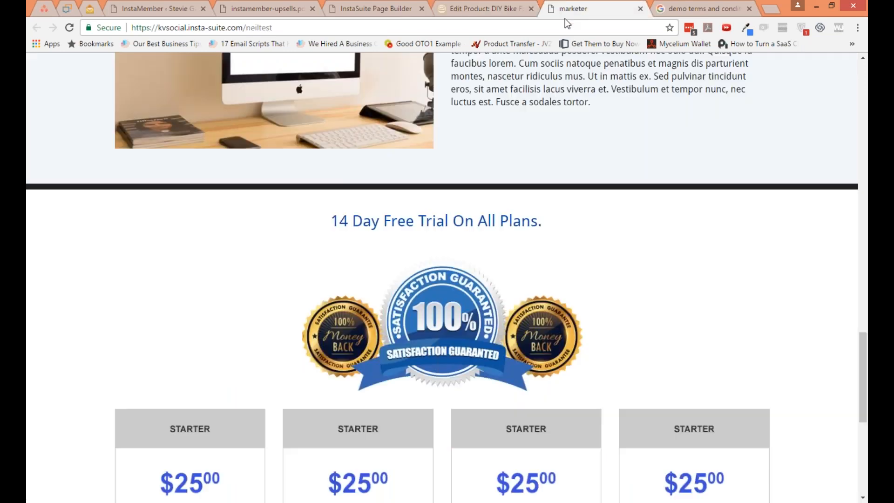
left_click(711, 5)
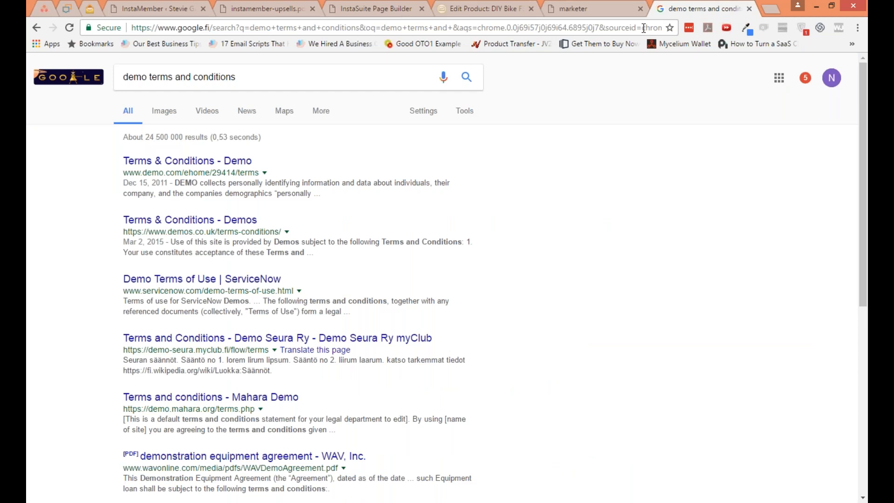
left_click(656, 27)
type("insta")
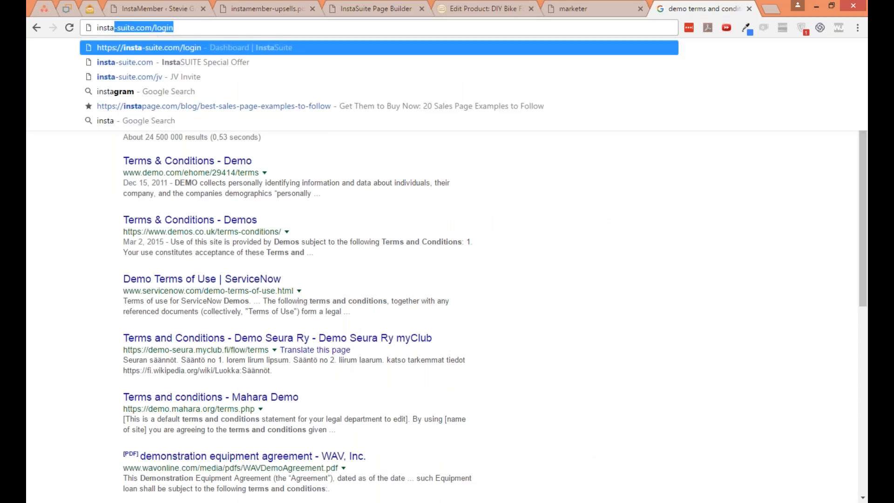
key("Right")
key("BackSpace")
key("BackSpace")
key("BackSpace")
key("BackSpace")
key("BackSpace")
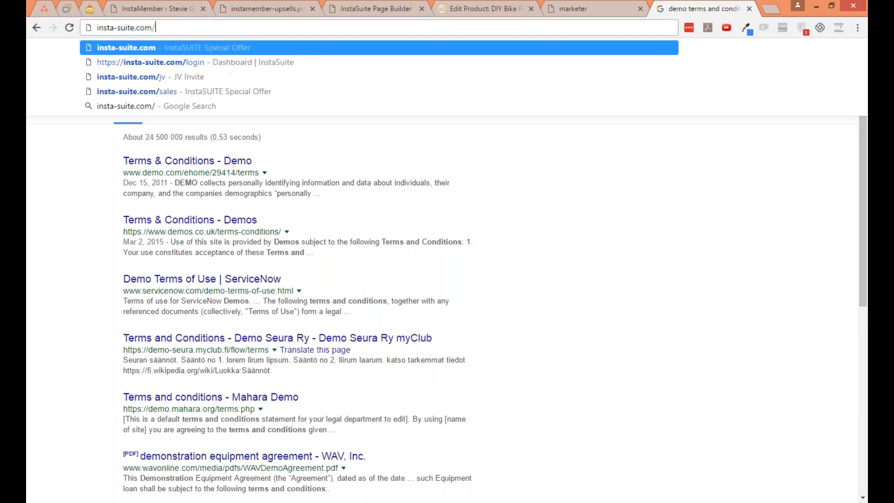
type("pro")
key("Return")
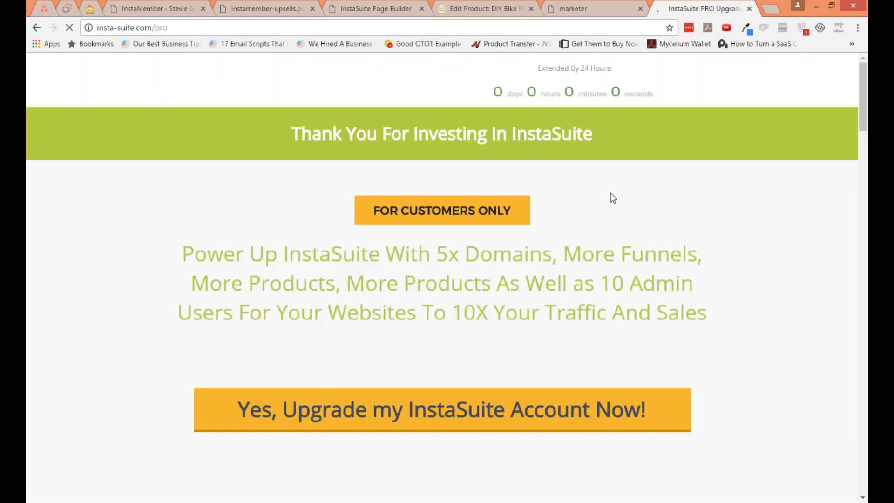
- Examine the InstaSuite PRO upgrade page down to its no-thanks link, close it, and return to the InstaSuite page builder
scroll(618, 421, "down", 15)
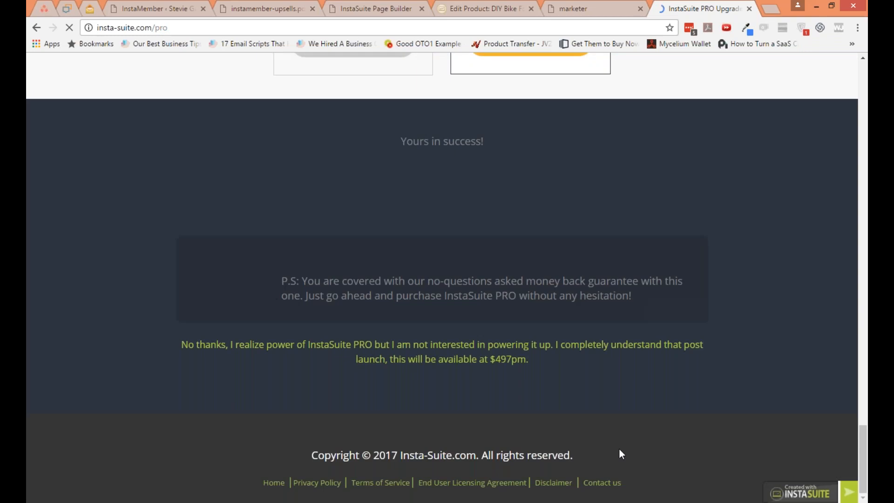
scroll(615, 442, "up", 7)
scroll(561, 401, "down", 9)
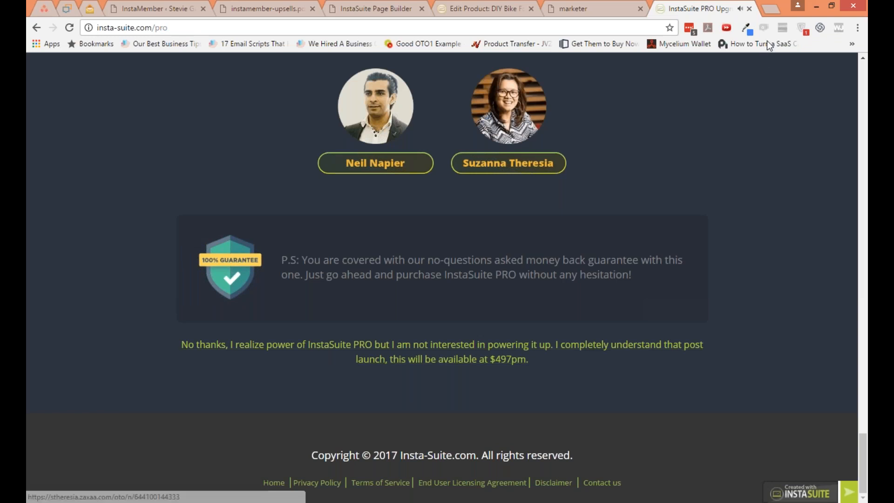
left_click(749, 9)
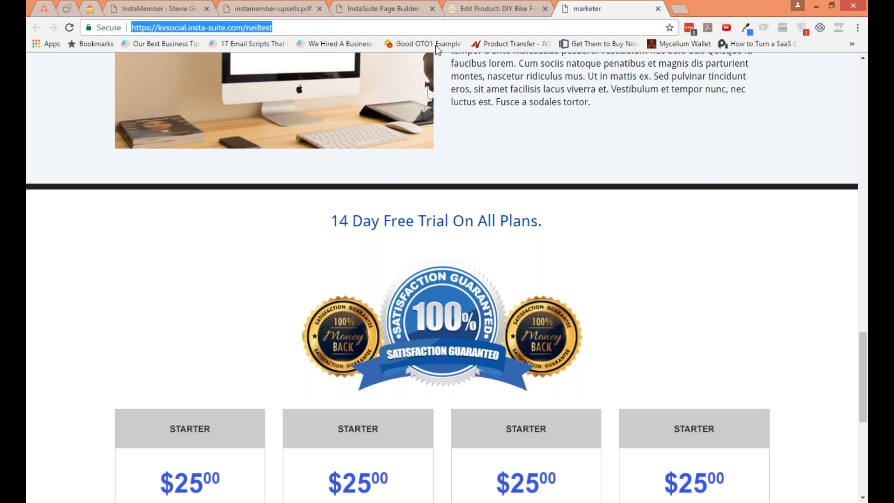
left_click(392, 8)
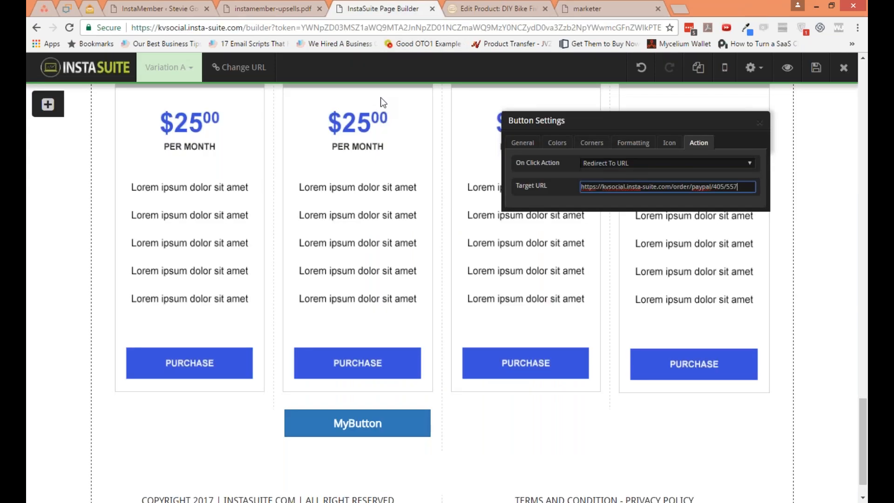
- Check the DIY Bike Fixing product's basic info, return to the page builder, and close the button settings
left_click(471, 13)
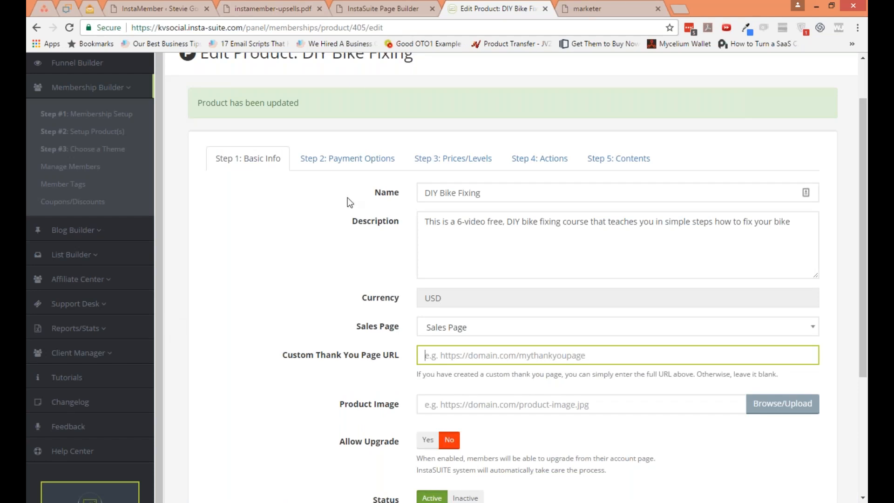
left_click(378, 9)
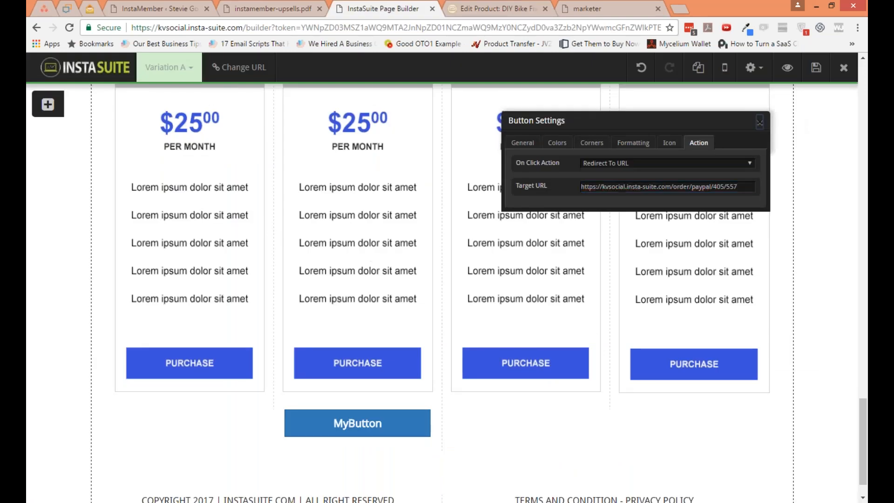
left_click(760, 123)
- Open the image settings of the fourth pricing table and close them again
right_click(655, 254)
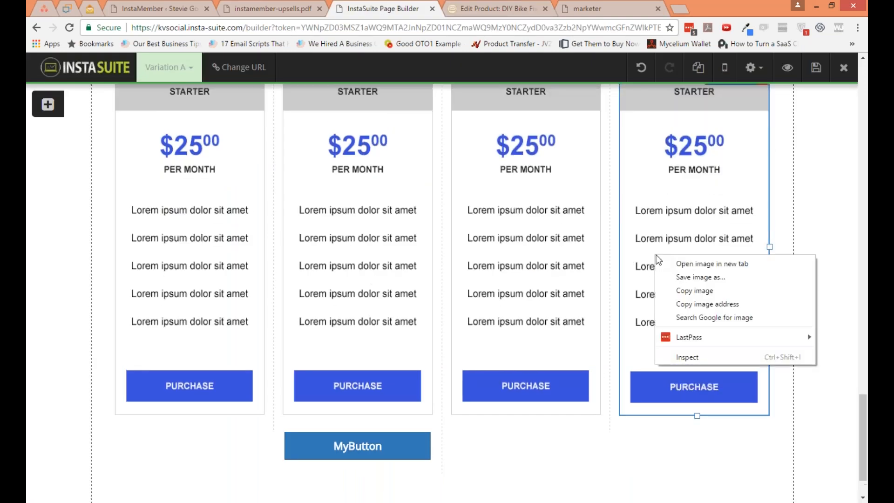
left_click(711, 112)
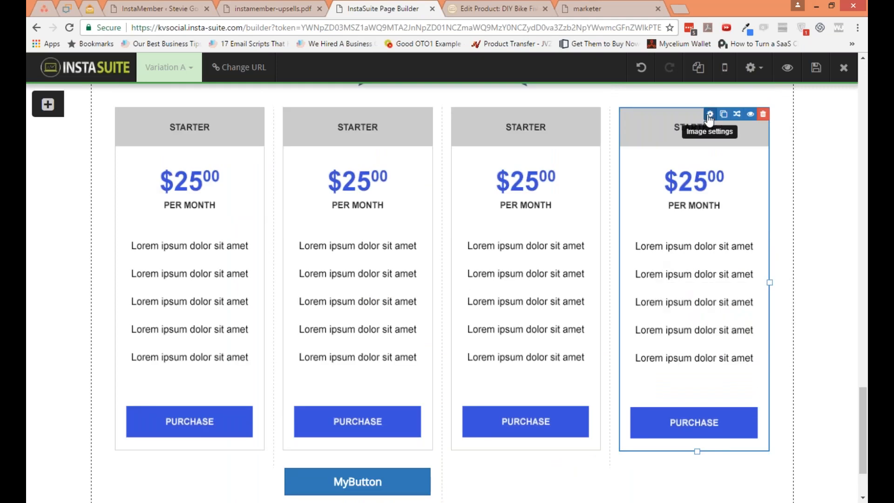
left_click(711, 113)
left_click(760, 122)
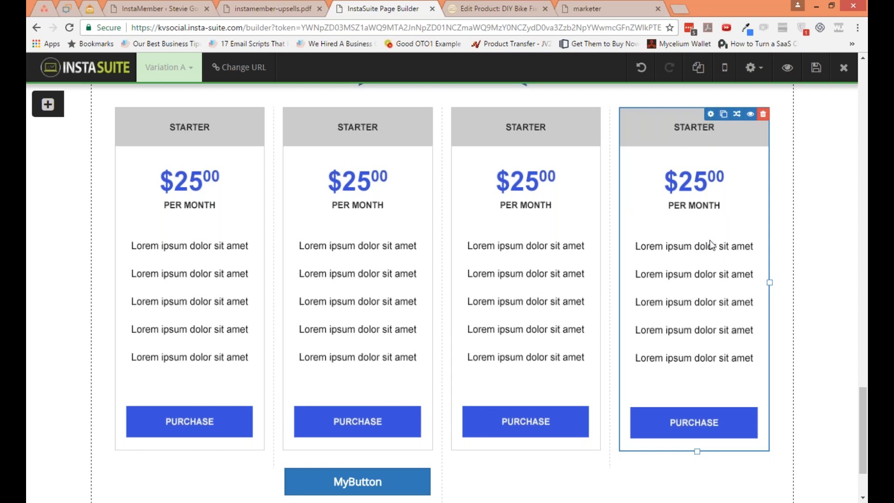
left_click(595, 376)
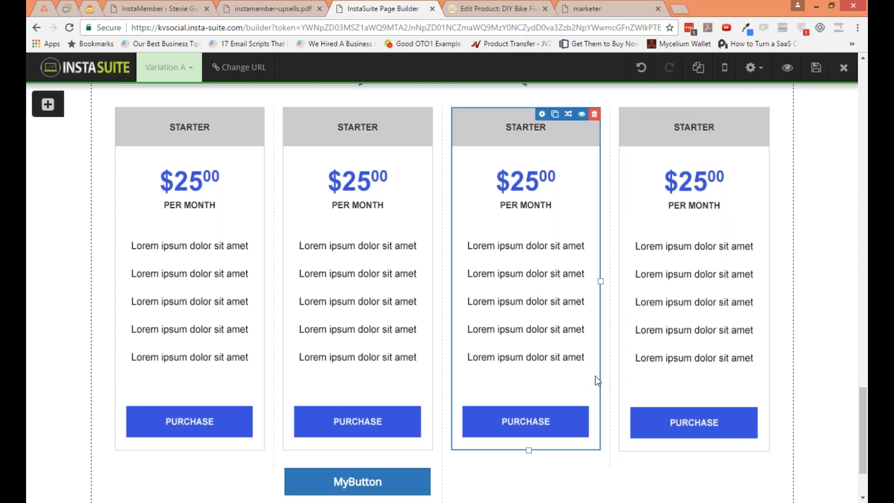
- Insert a Panel Box between the second pricing table and MyButton
mouse_move(401, 477)
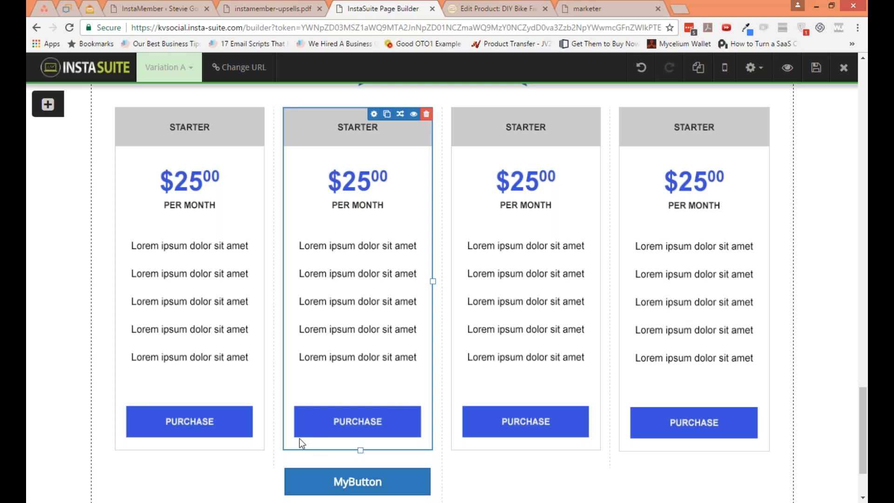
scroll(275, 457, "down", 1)
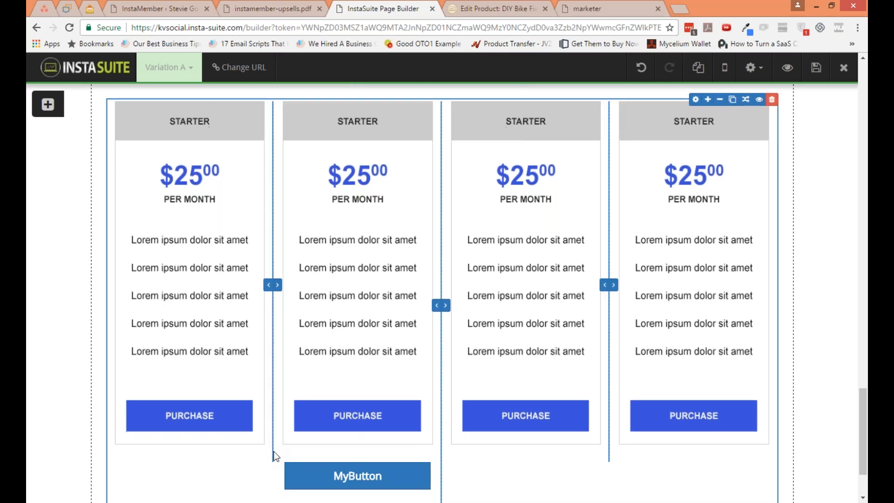
scroll(277, 452, "down", 1)
scroll(289, 433, "down", 1)
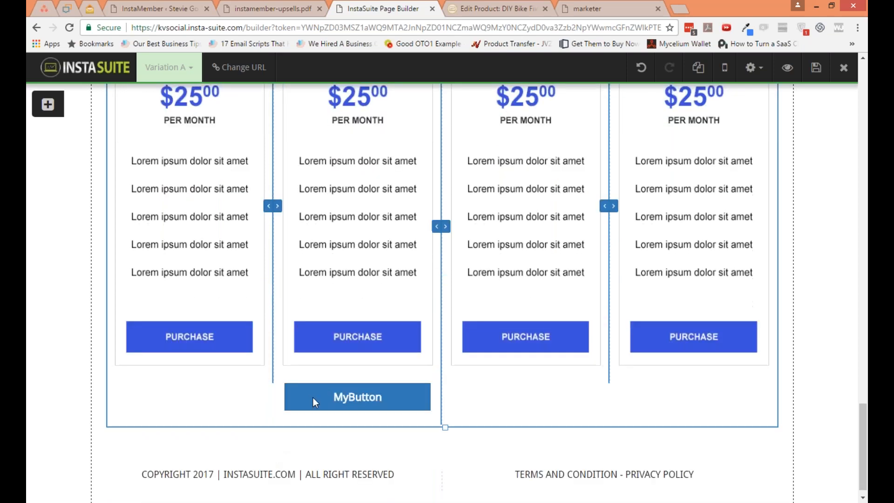
scroll(313, 398, "down", 1)
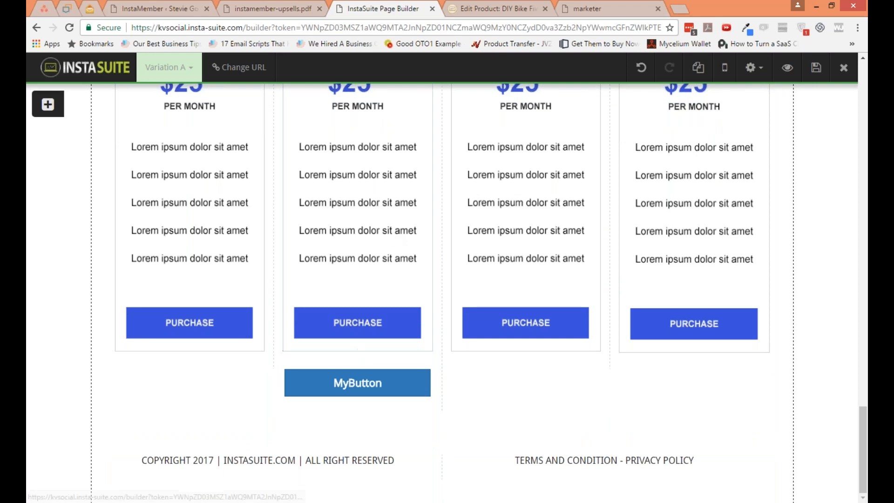
left_click(47, 105)
left_click(85, 162)
scroll(202, 280, "down", 2)
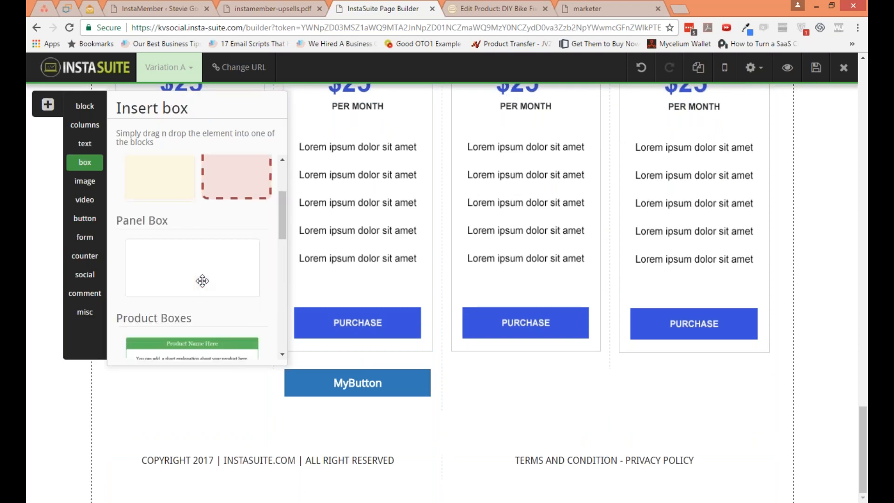
left_click_drag(209, 280, 364, 361)
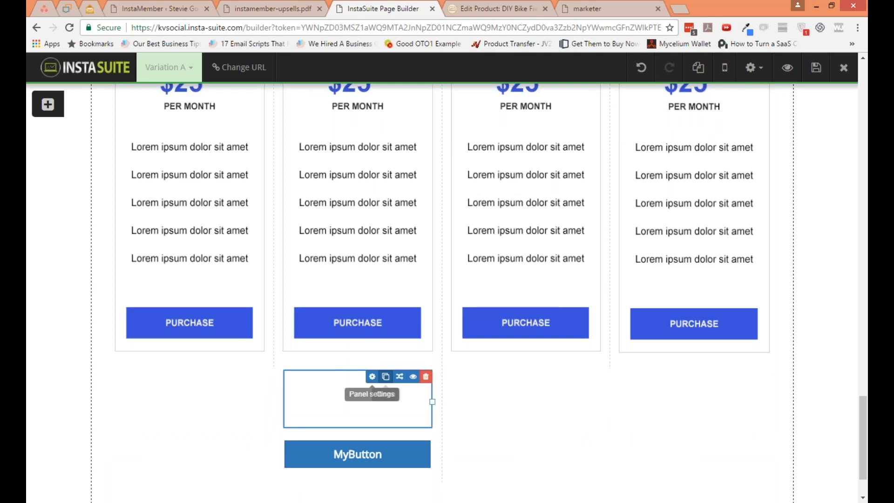
- Set the new panel's border color to blue #0000ff and close its settings
scroll(385, 376, "down", 1)
scroll(381, 400, "down", 1)
left_click(342, 320)
left_click(562, 143)
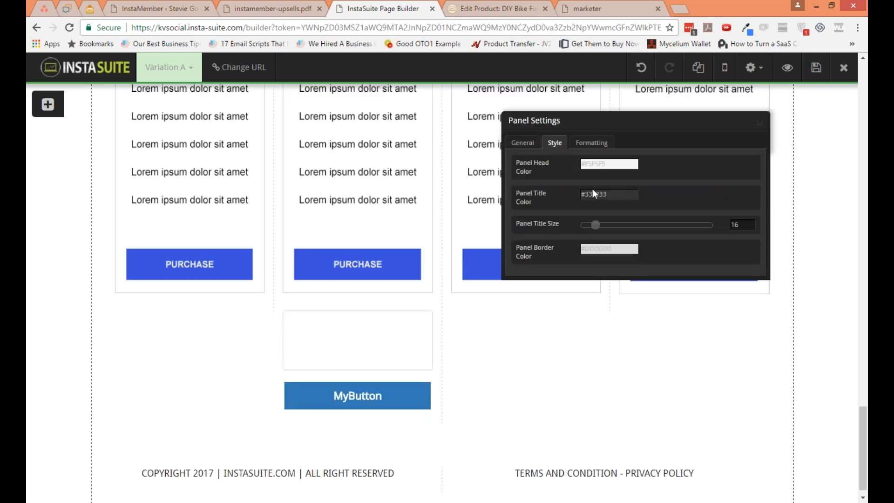
left_click(601, 248)
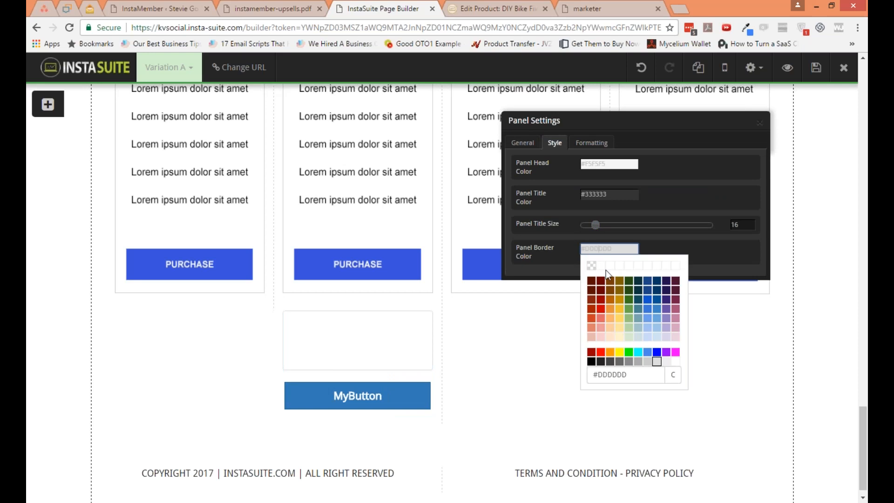
left_click(654, 350)
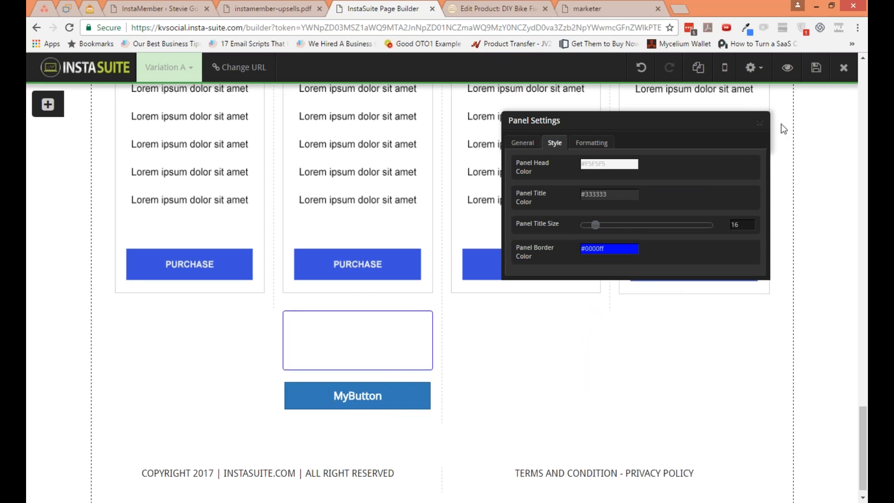
left_click(760, 122)
- Insert a standard paragraph text element inside the blue-bordered panel
left_click(61, 104)
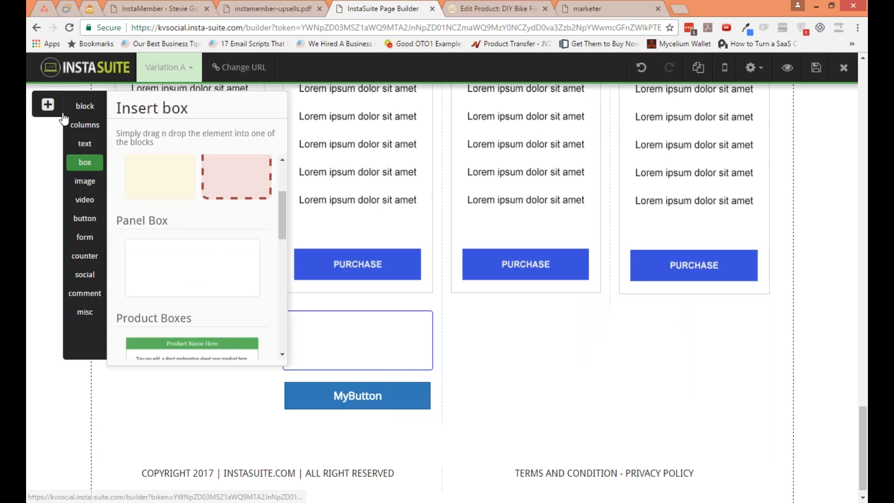
left_click(85, 143)
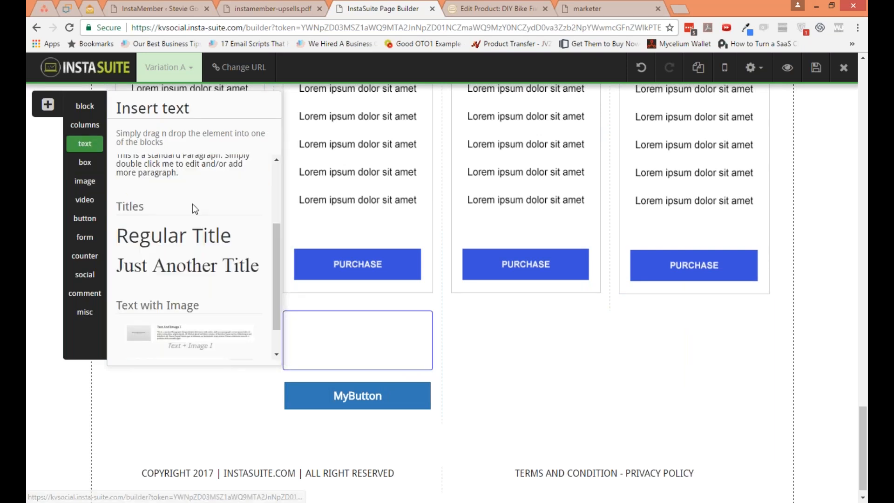
scroll(186, 261, "up", 2)
left_click_drag(171, 218, 326, 333)
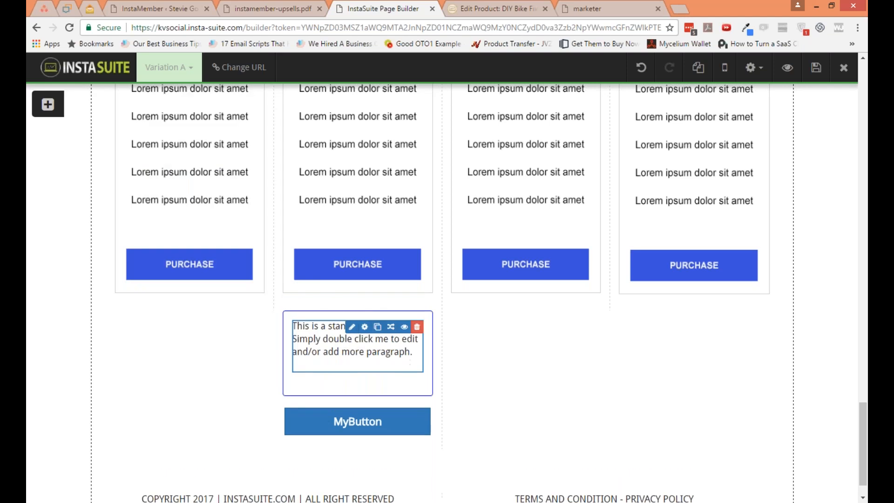
- Replace the paragraph's placeholder text with three lines: Point 1, Point 2 and Point 3
double_click(363, 349)
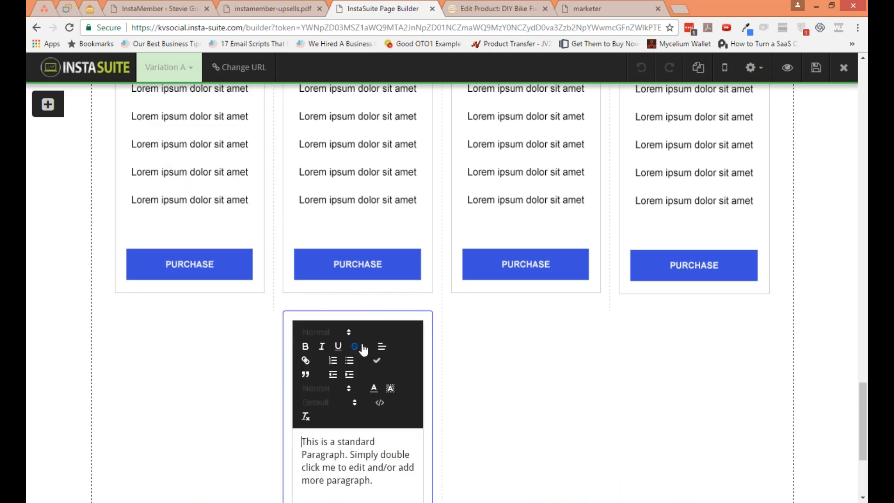
key("ctrl+a")
type("P")
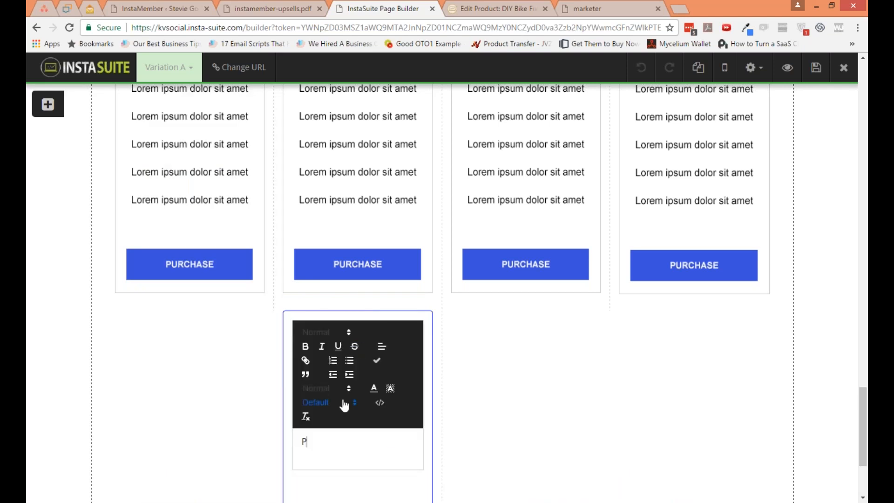
type("oint 1")
key("Return")
type("Point 2")
key("Return")
type("Point 3")
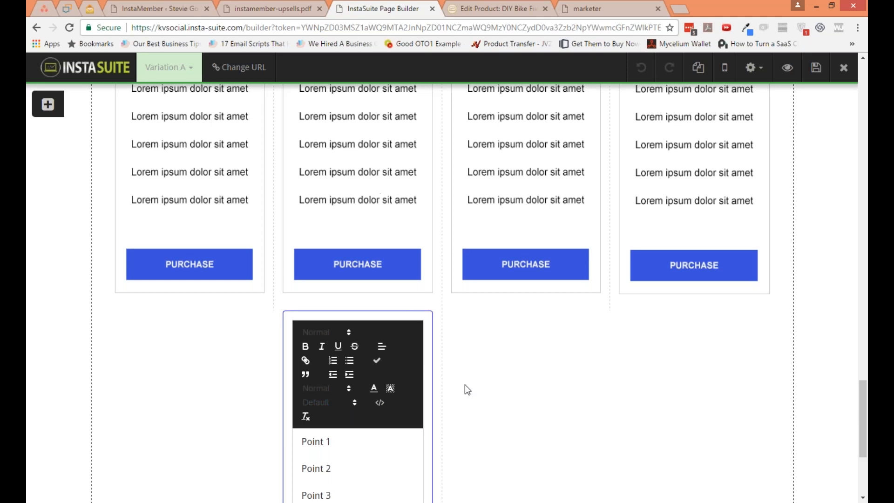
- Move MyButton into the panel below the text and center the three point lines
scroll(465, 387, "down", 2)
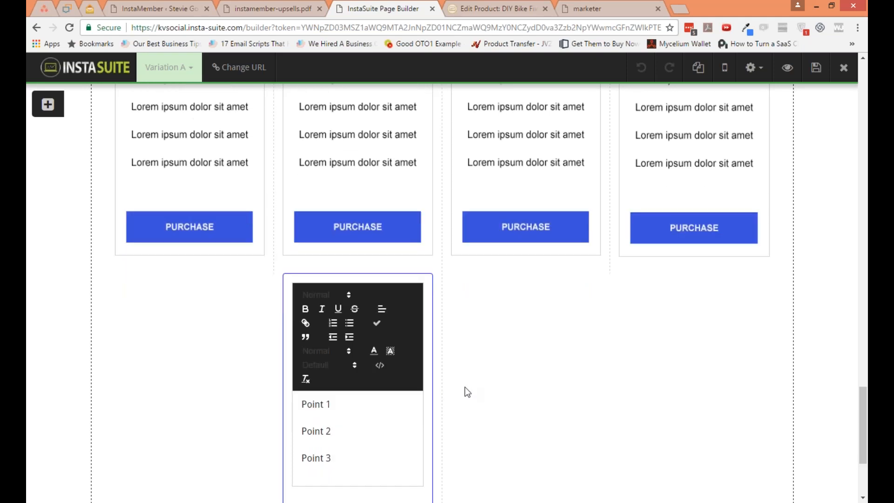
left_click(439, 448)
left_click_drag(370, 377, 368, 349)
left_click(351, 303)
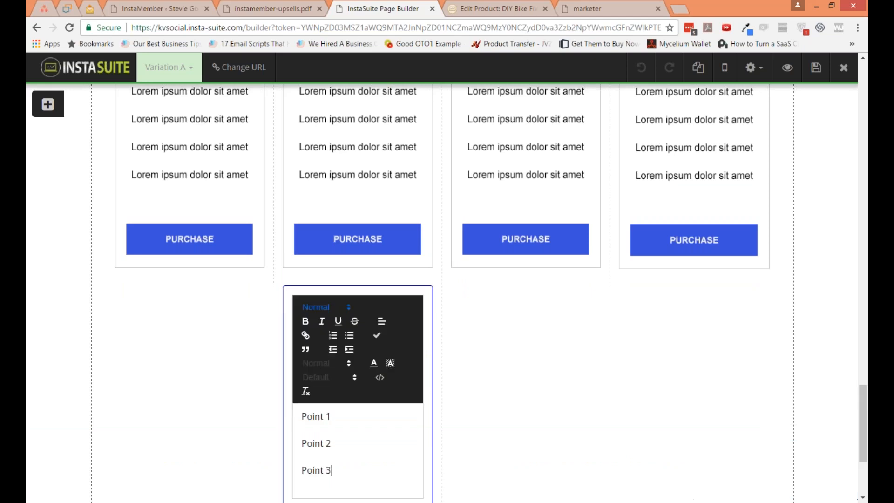
left_click(362, 421)
key("ctrl+a")
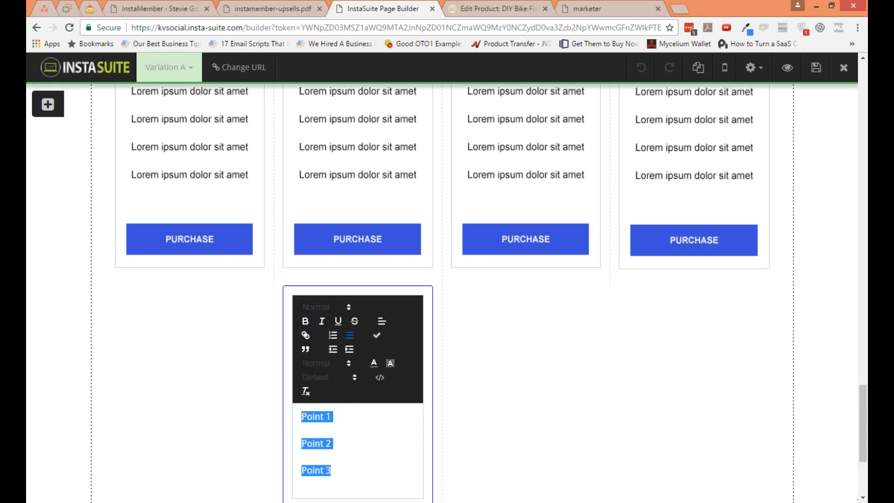
left_click(381, 321)
left_click(385, 354)
left_click(451, 419)
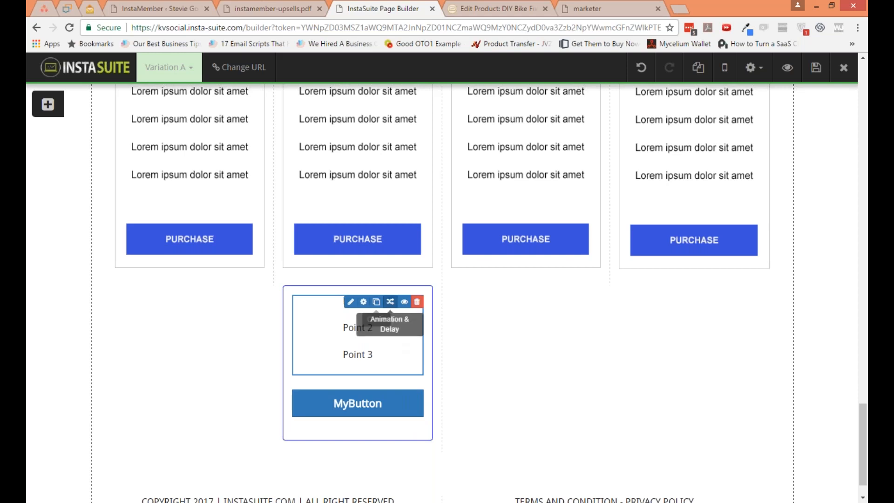
- Place a Medium Heading text element below the first pricing table
scroll(395, 287, "up", 2)
scroll(390, 292, "up", 2)
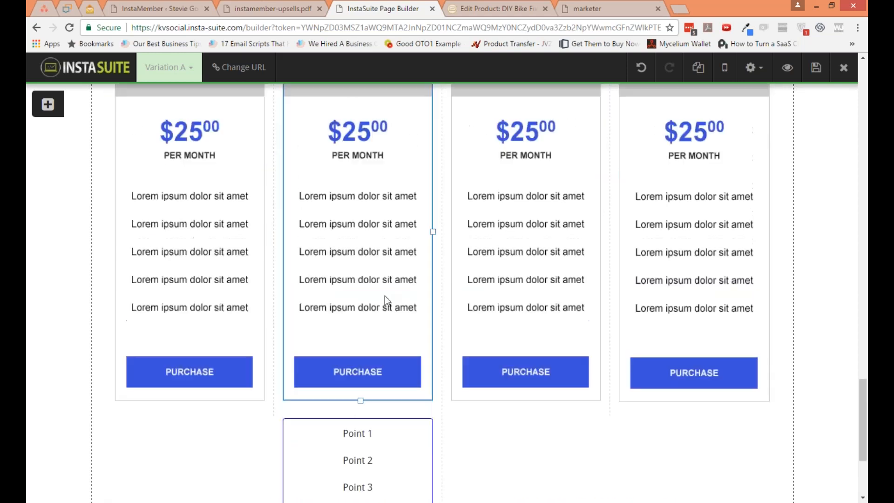
scroll(384, 296, "down", 1)
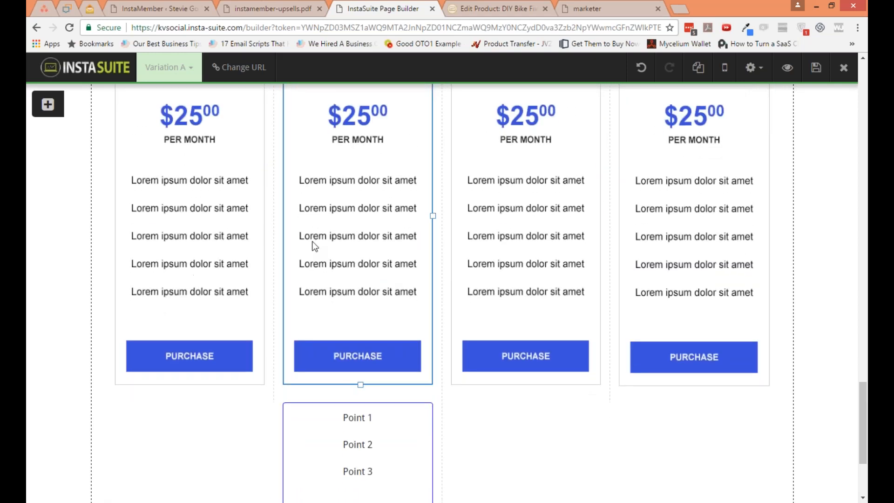
left_click(48, 104)
left_click_drag(233, 172, 189, 412)
right_click(247, 257)
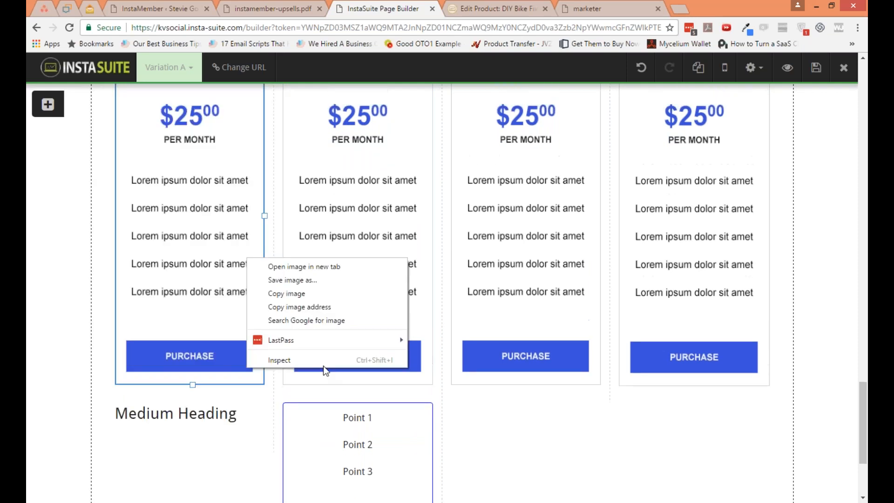
left_click(59, 131)
- Add a Medium Heading above Point 1 inside the panel and set its text to $25.00
left_click(48, 105)
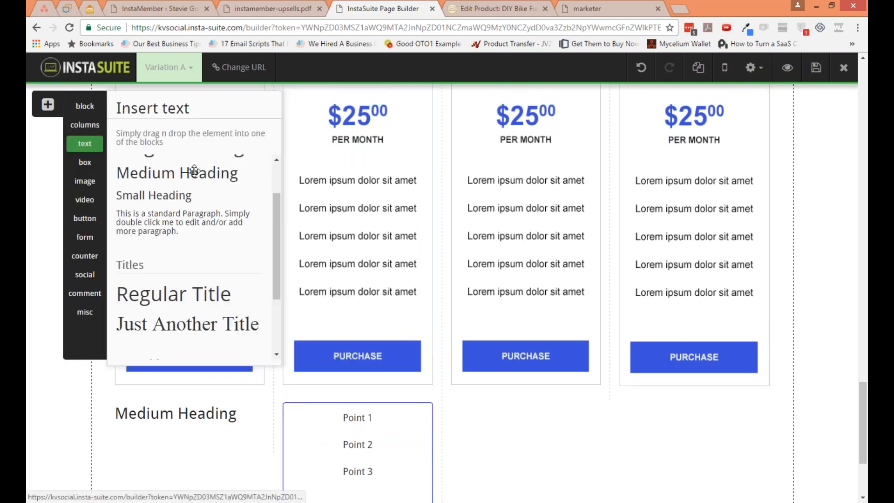
left_click_drag(202, 186, 374, 429)
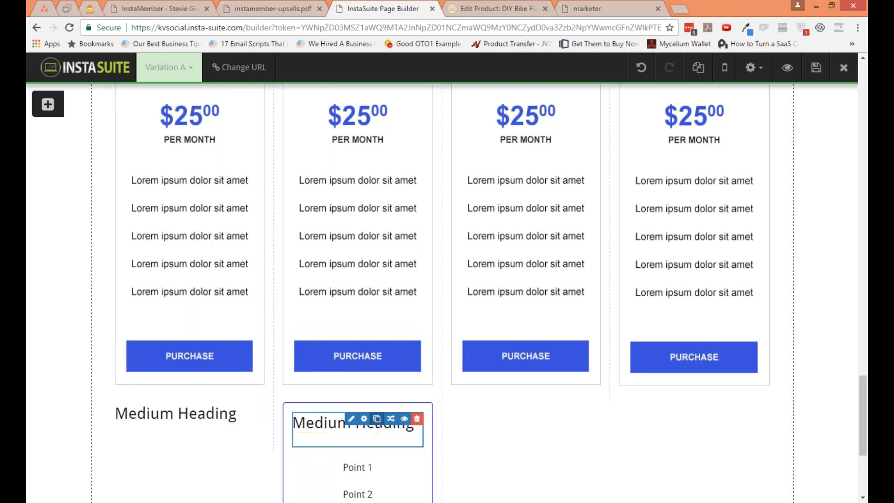
left_click(351, 420)
scroll(426, 429, "down", 1)
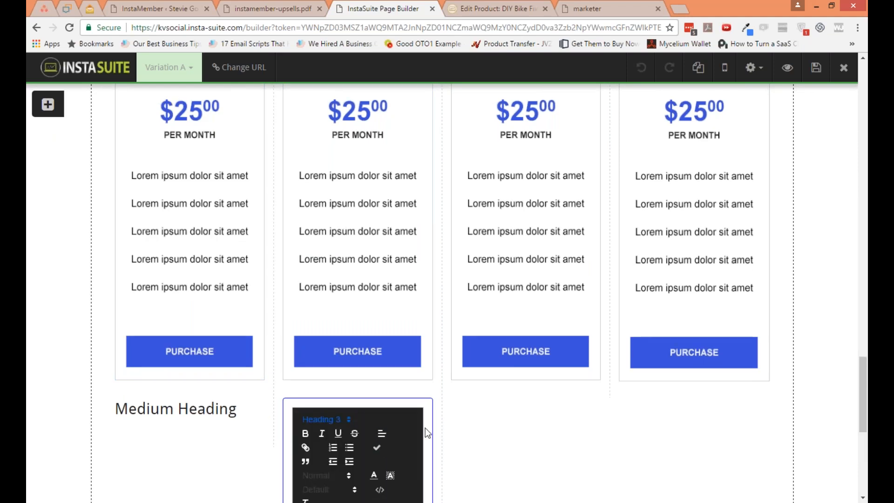
scroll(426, 429, "down", 5)
type("#25.")
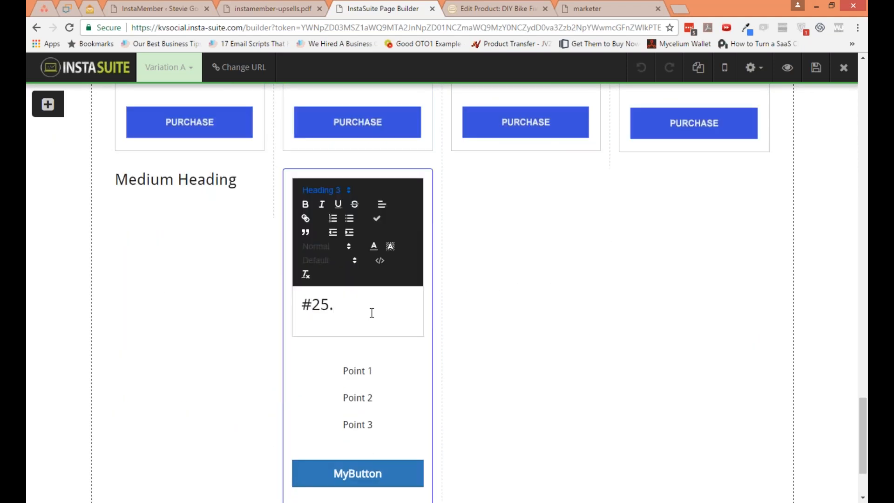
key("BackSpace")
key("BackSpace")
key("BackSpace")
key("BackSpace")
type("$25.00")
- Format the $25.00 price text as Heading 2 and color it blue
key("ctrl+a")
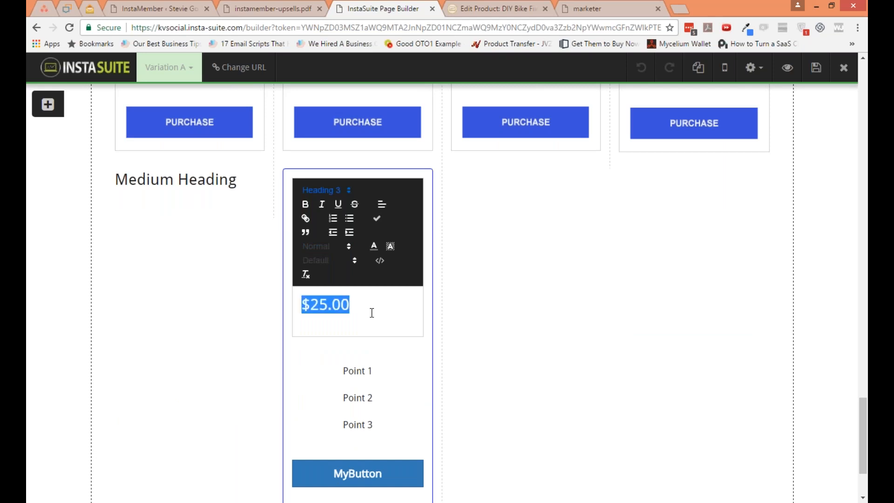
left_click(324, 190)
left_click(357, 241)
left_click(373, 246)
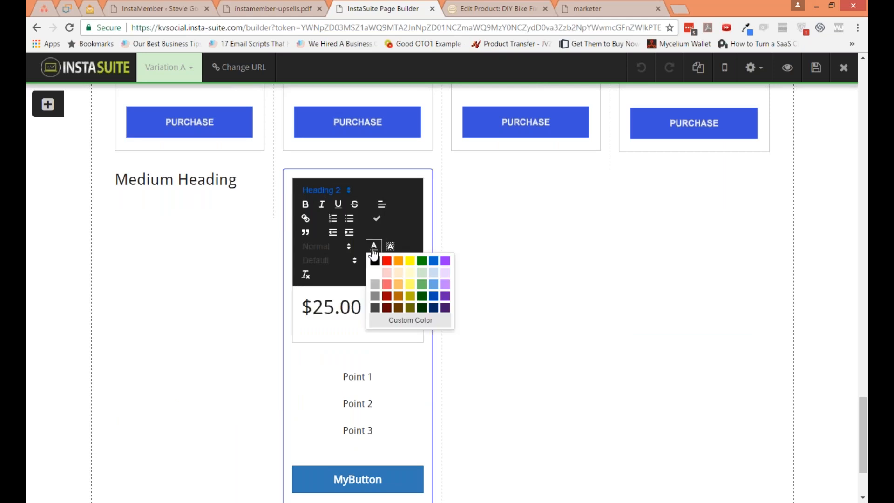
left_click(434, 261)
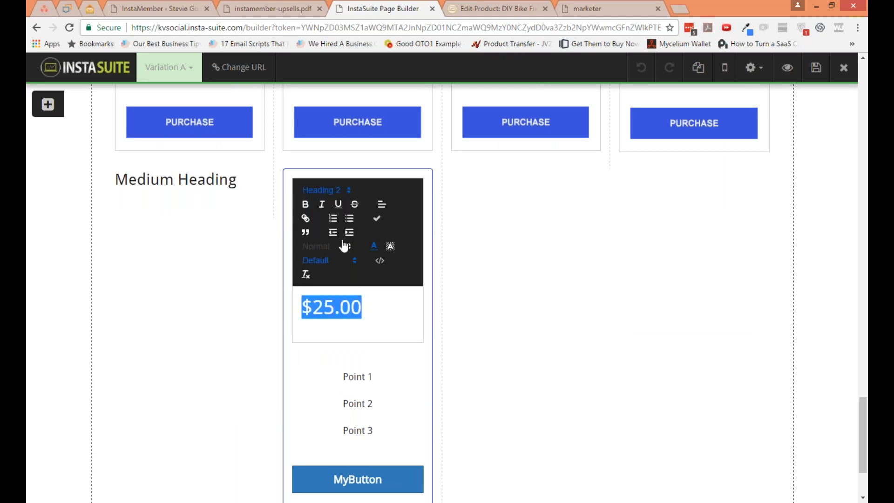
- Center the $25.00 price heading in the custom pricing panel and close its text editing
left_click(381, 204)
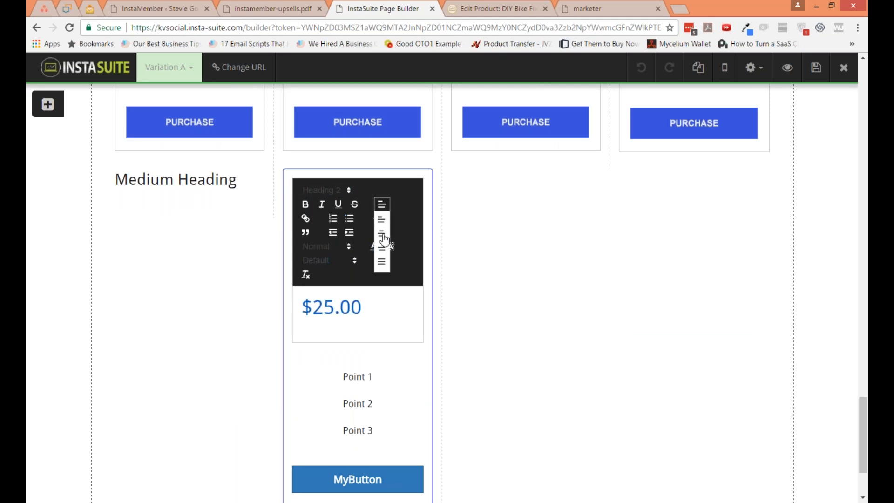
left_click(382, 233)
left_click(490, 308)
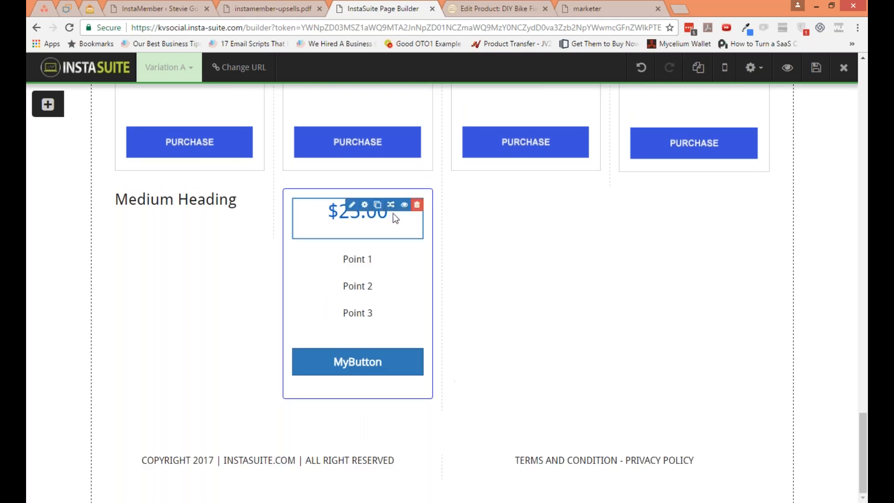
- Duplicate the custom pricing panel, placing one copy below the first pricing table and another in the wide area above the tables
left_click(386, 196)
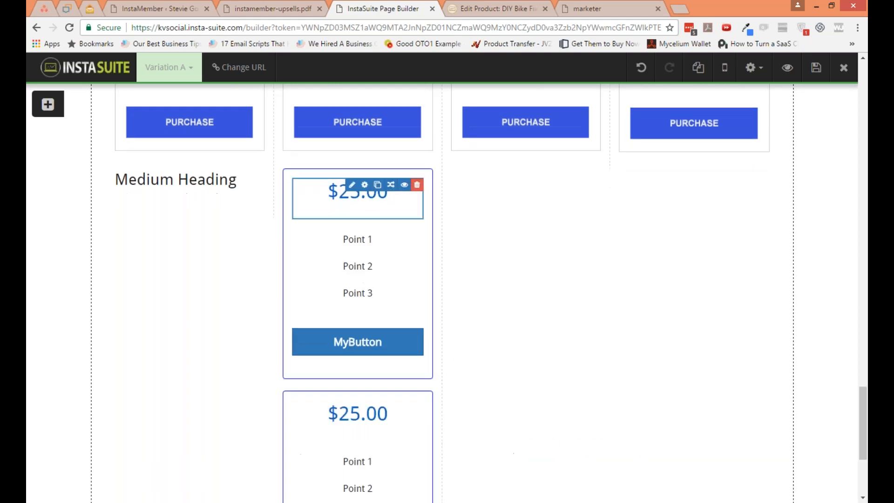
left_click_drag(373, 398, 184, 127)
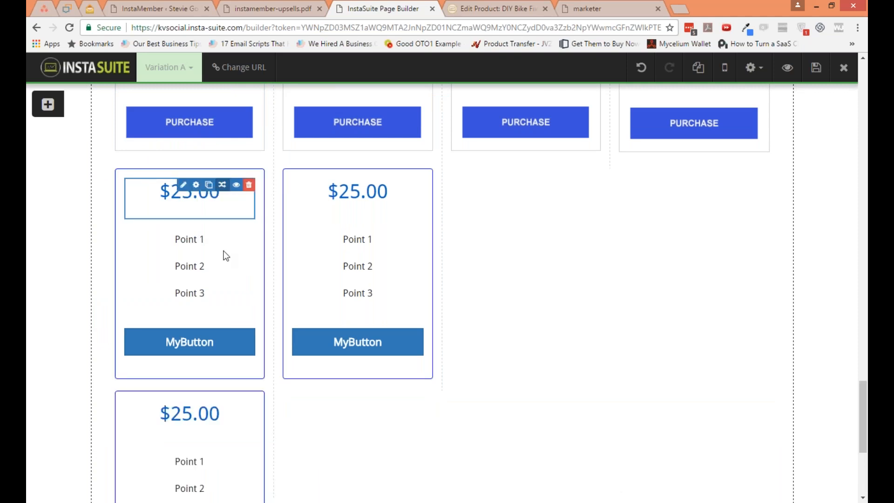
left_click_drag(138, 175, 480, 113)
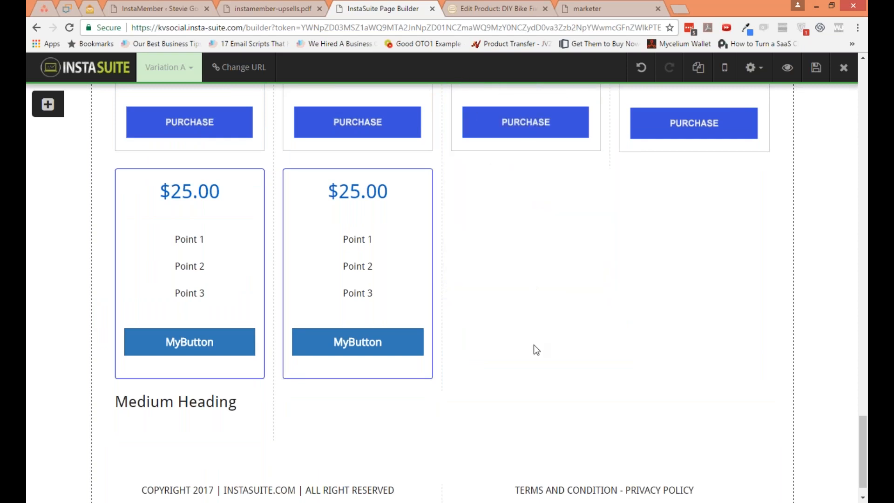
- Examine the custom pricing panel copies above and below the row of STARTER pricing tables
scroll(531, 359, "down", 1)
scroll(531, 368, "up", 5)
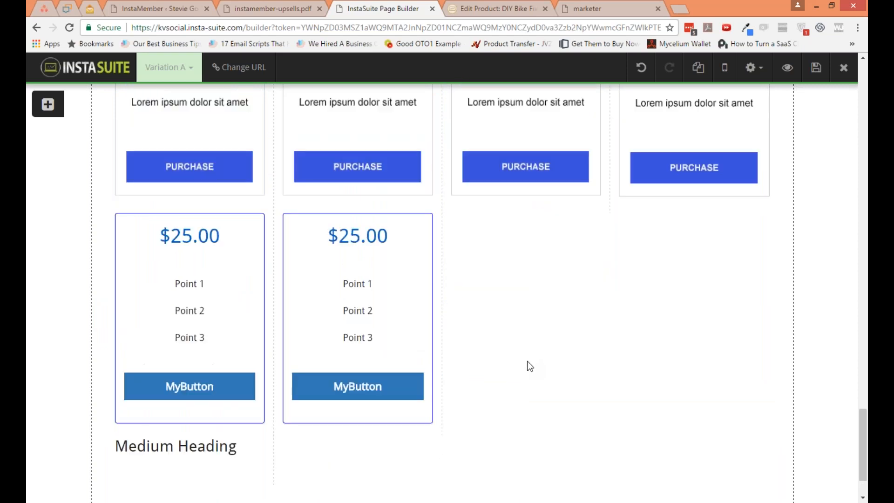
scroll(531, 366, "up", 5)
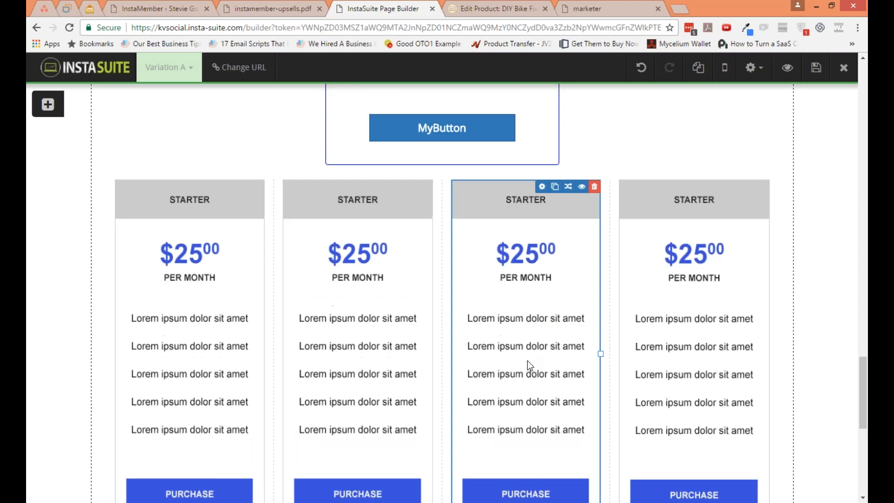
scroll(530, 365, "up", 5)
left_click_drag(491, 154, 556, 396)
scroll(552, 401, "down", 2)
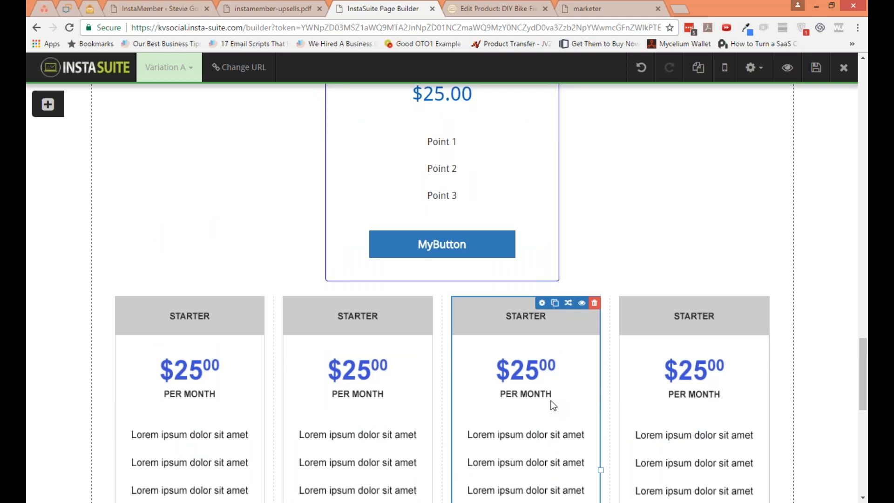
scroll(551, 401, "down", 3)
scroll(551, 400, "down", 10)
- Open the first-column MyButton's settings and copy the free registration form URL of the product's Bike Training - 6 videos level
left_click(176, 321)
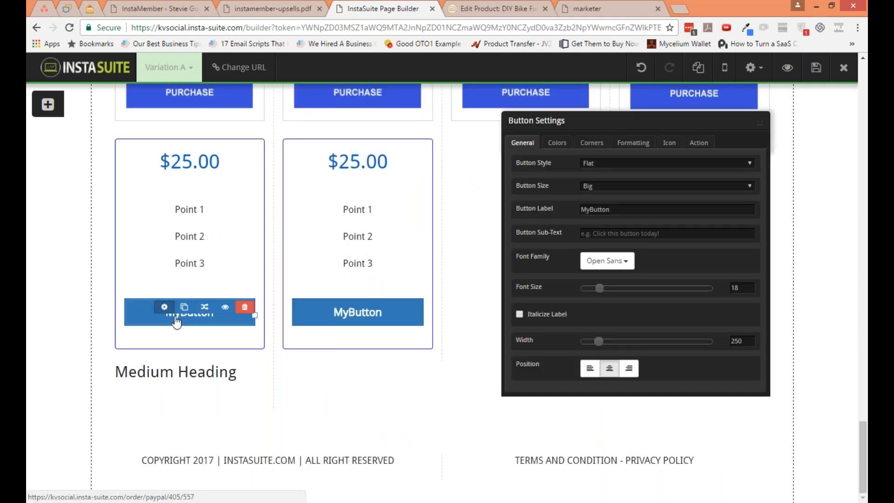
left_click(495, 8)
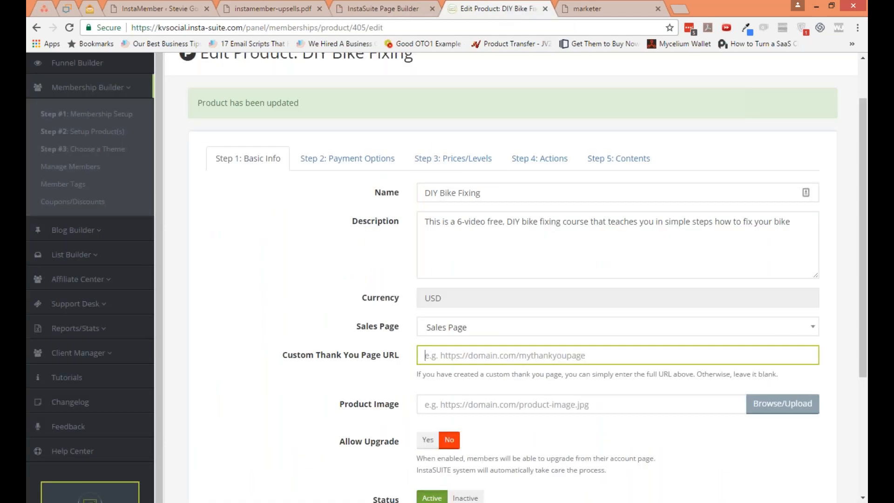
left_click(464, 161)
left_click(302, 211)
scroll(446, 360, "down", 1)
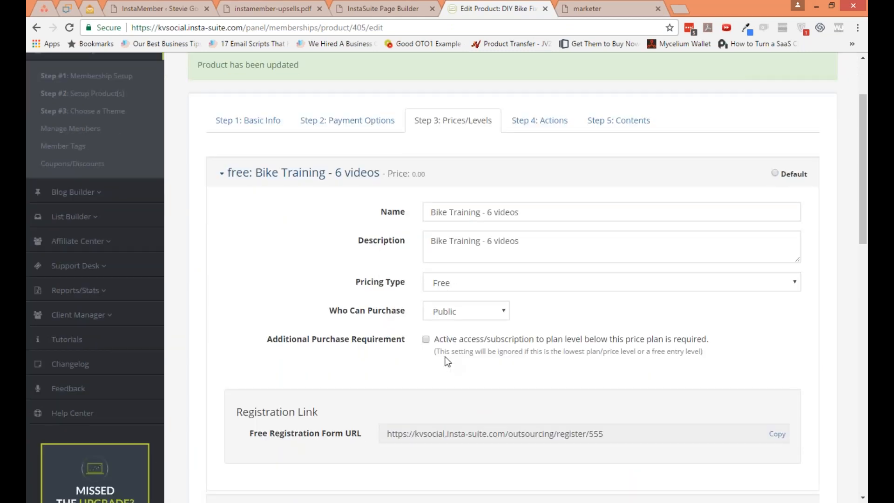
scroll(446, 357, "down", 2)
left_click(636, 356)
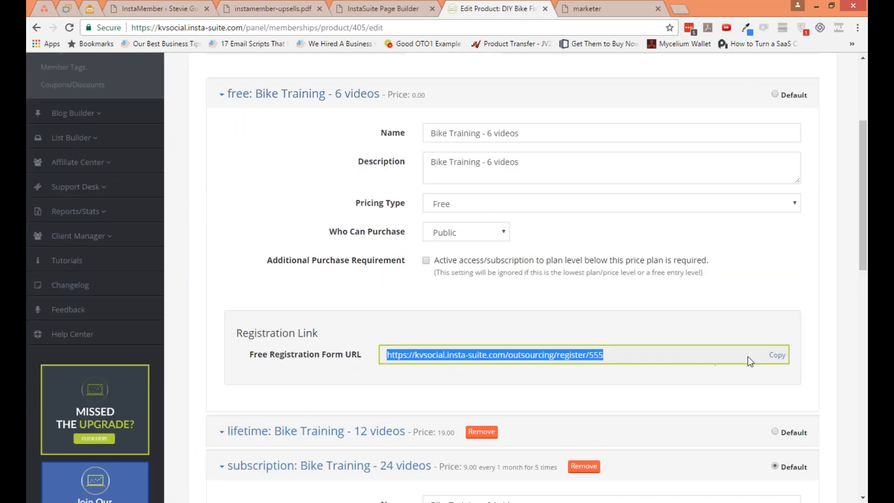
left_click(239, 11)
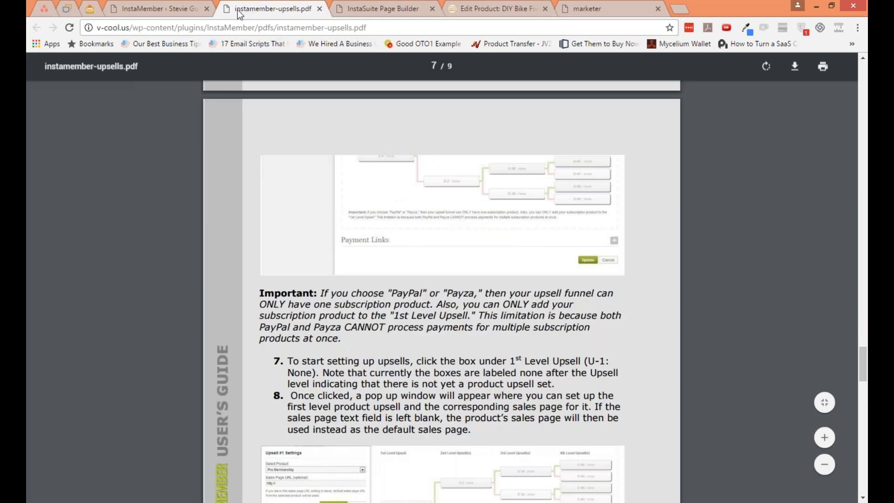
left_click(380, 8)
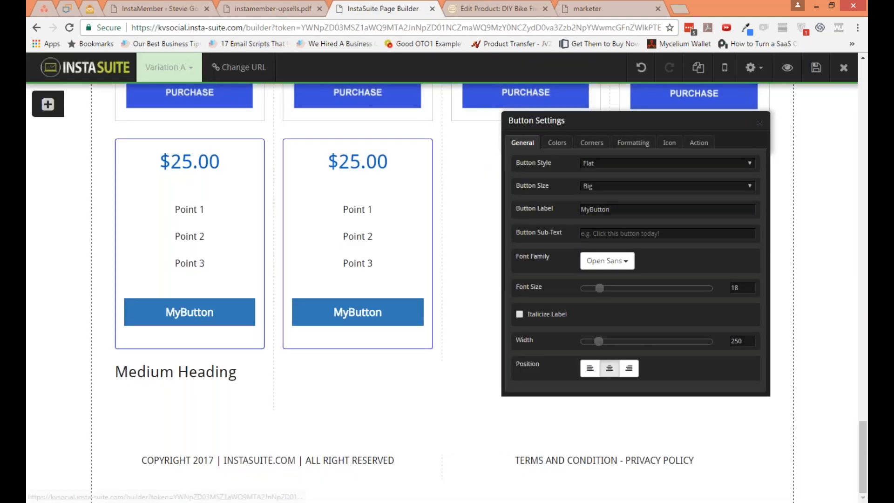
left_click(699, 143)
left_click(699, 187)
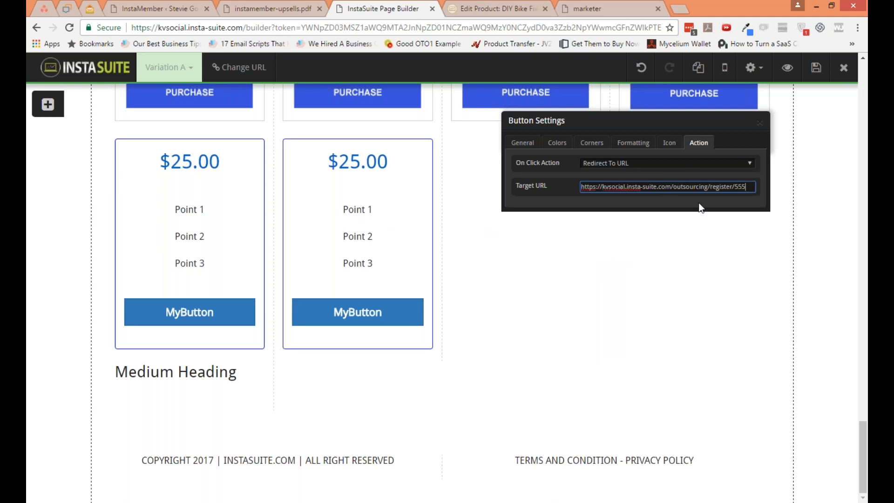
left_click(760, 123)
- Open the second-column MyButton's action settings and copy the PayPal Buy URL of the lifetime Bike Training - 12 videos level
mouse_move(350, 318)
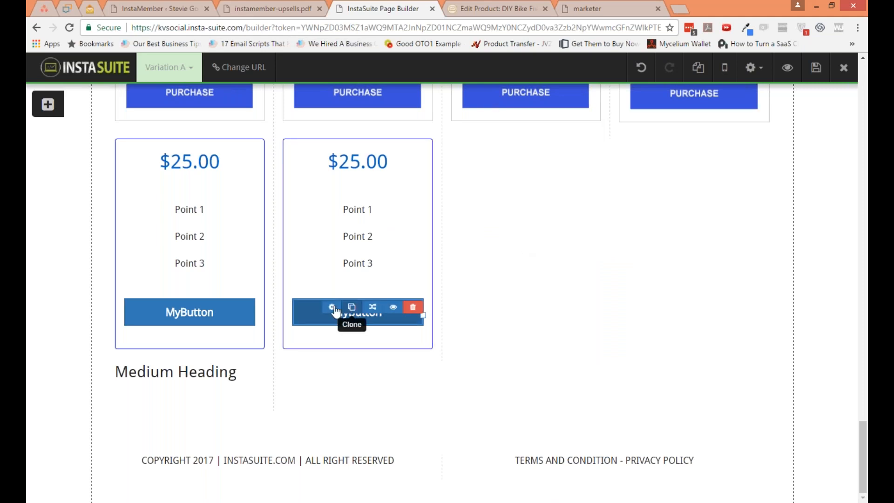
left_click(332, 307)
left_click(698, 143)
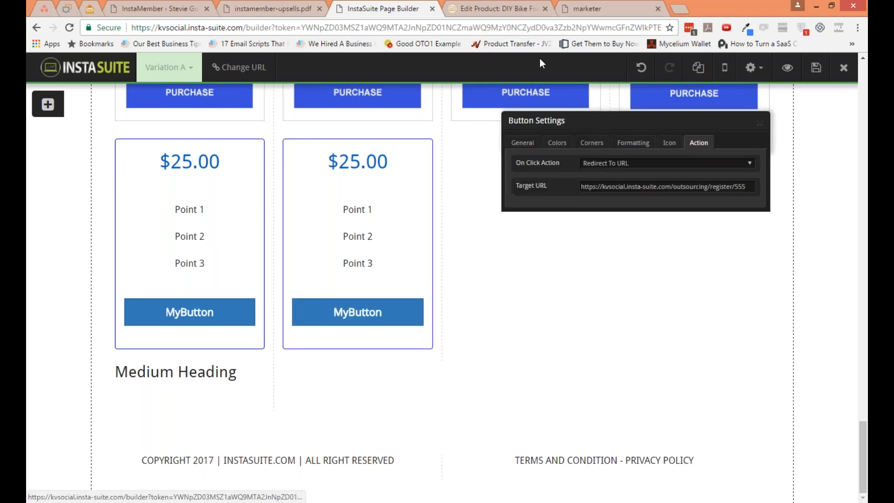
left_click(516, 12)
scroll(479, 347, "down", 1)
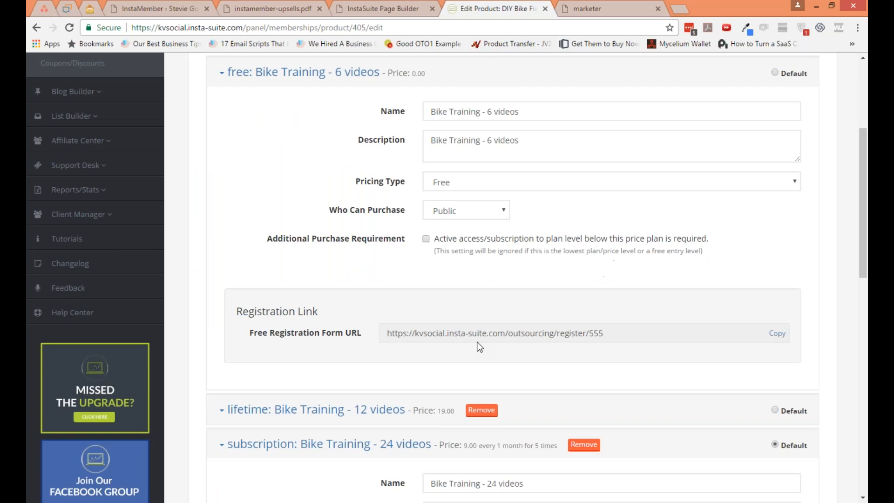
scroll(479, 348, "down", 1)
scroll(476, 347, "down", 1)
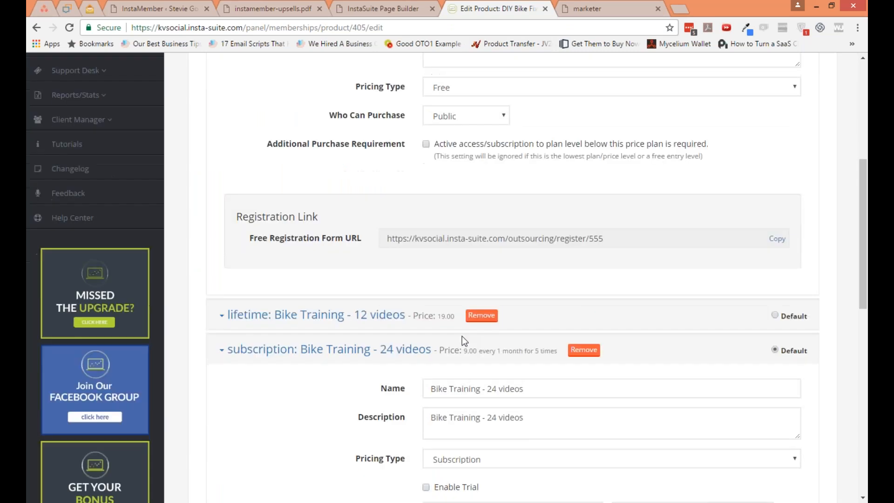
left_click(394, 316)
scroll(394, 316, "down", 2)
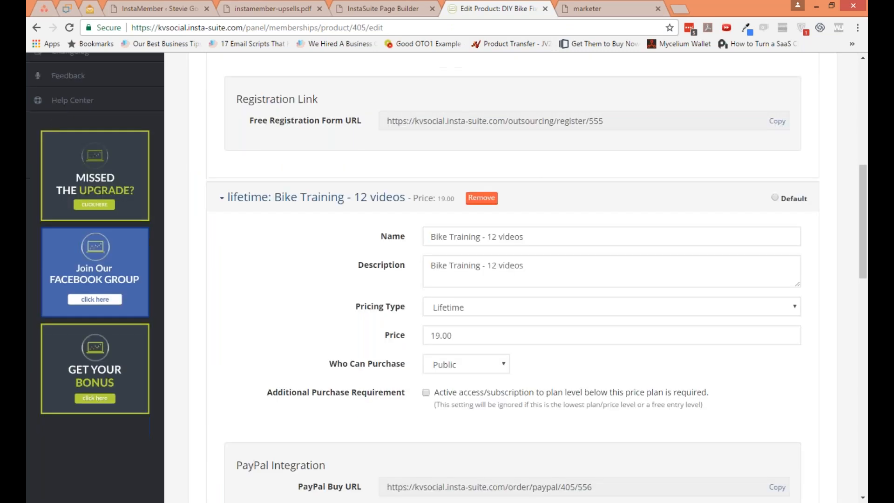
scroll(764, 254, "down", 4)
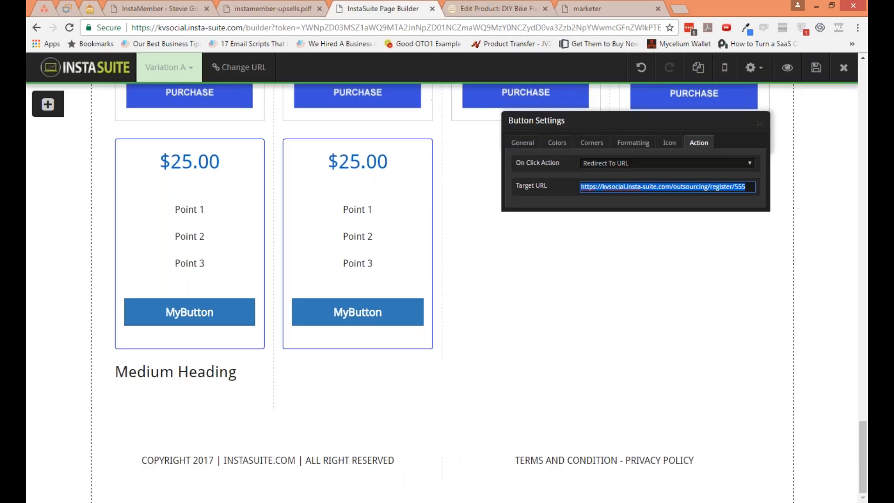
type("https://kvsocial.insta-suite.com/order/paypal/405/556")
left_click(760, 122)
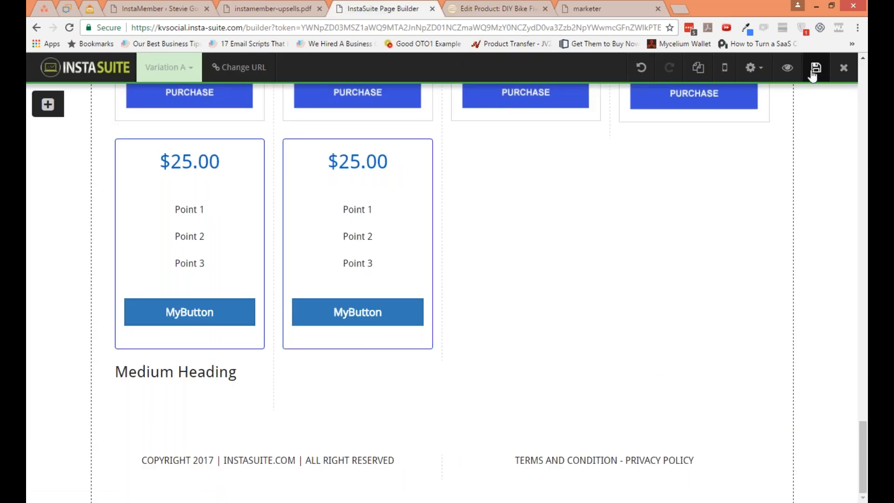
left_click(816, 68)
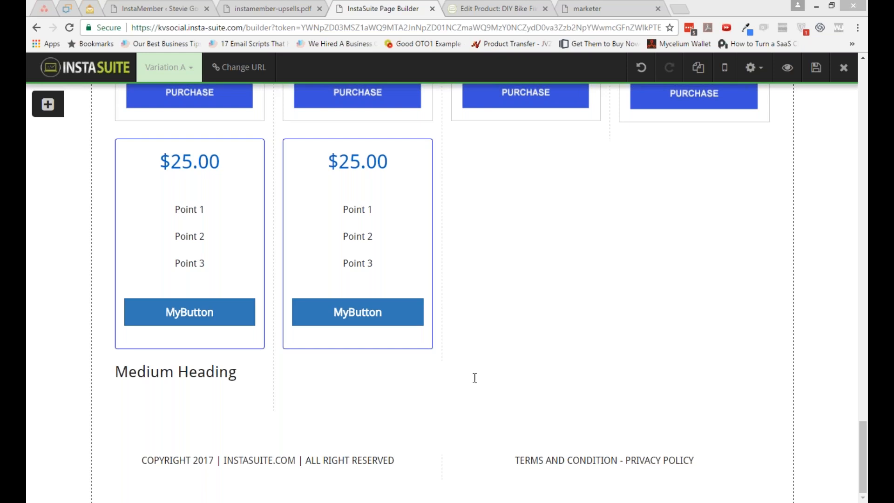
- Switch to the PowerPoint presentation and examine the topic outline slide
key("alt+Tab")
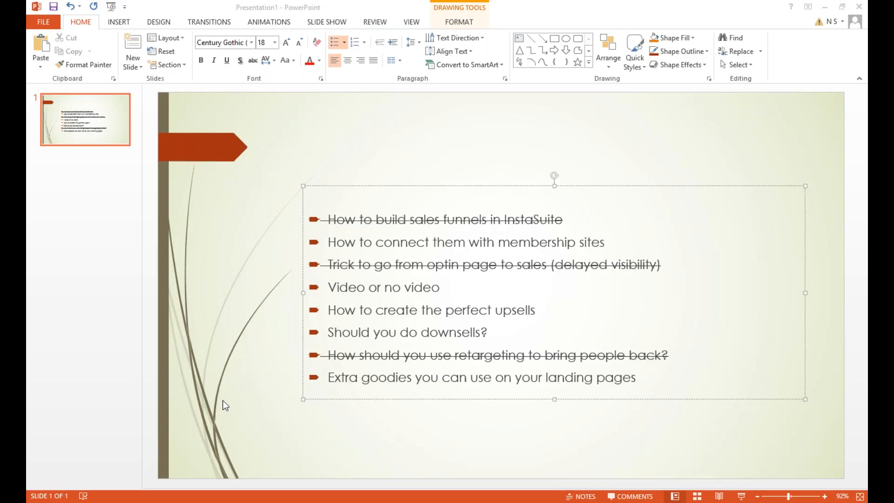
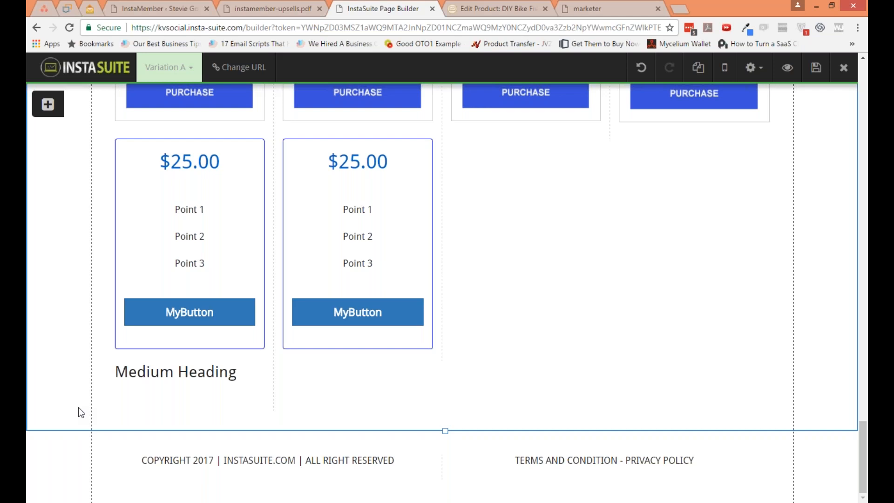
- Close the page builder and open the list of all funnels
left_click(844, 67)
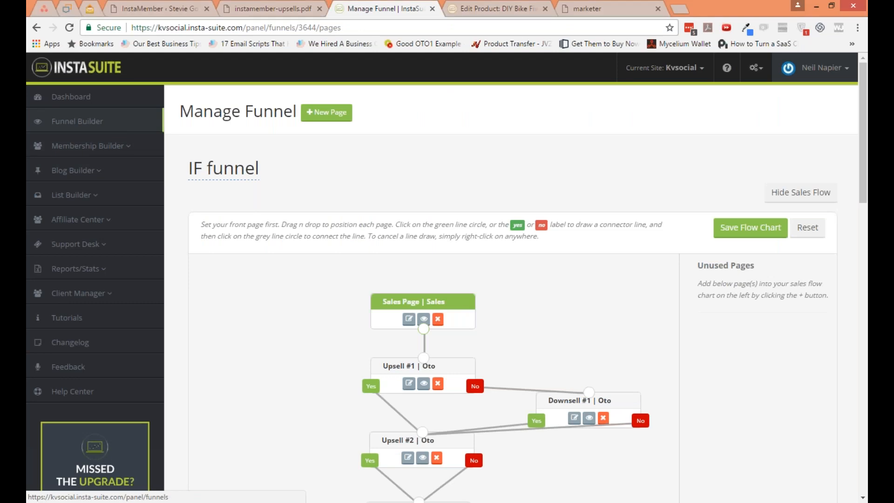
left_click(77, 121)
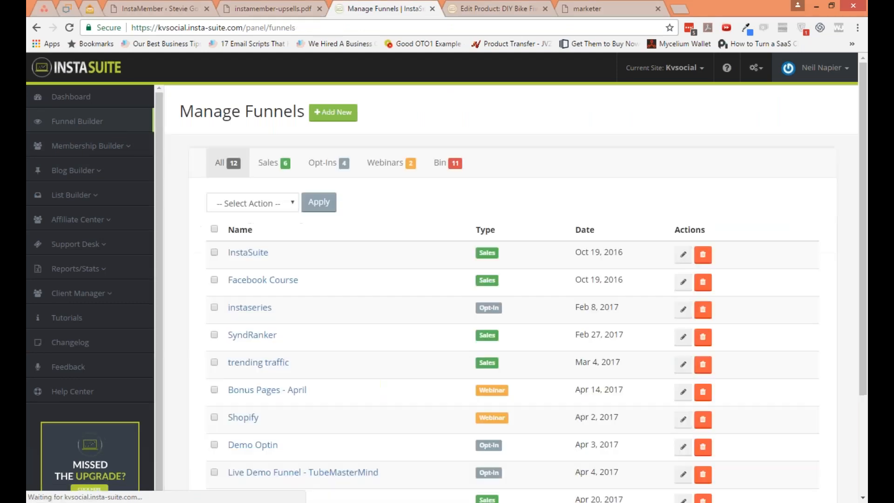
left_click(286, 202)
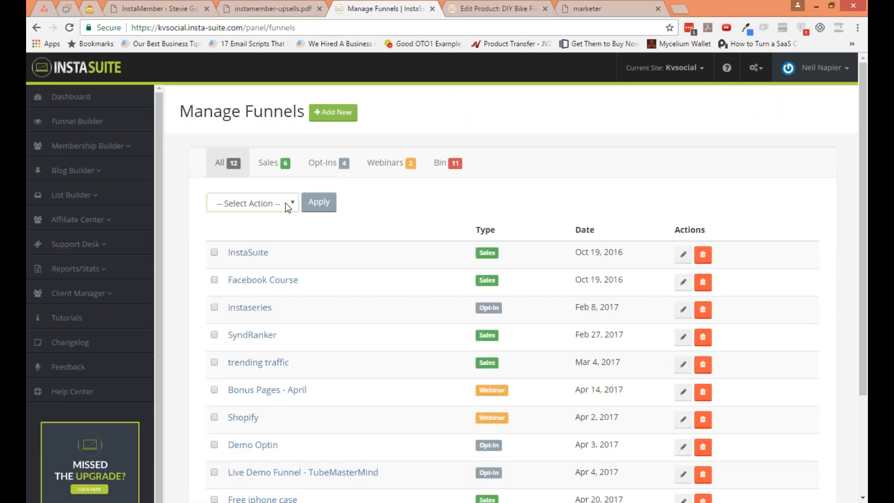
left_click(423, 191)
- Create a new Webinar funnel named "webinar demo" without an opt-in confirmation page
left_click(333, 113)
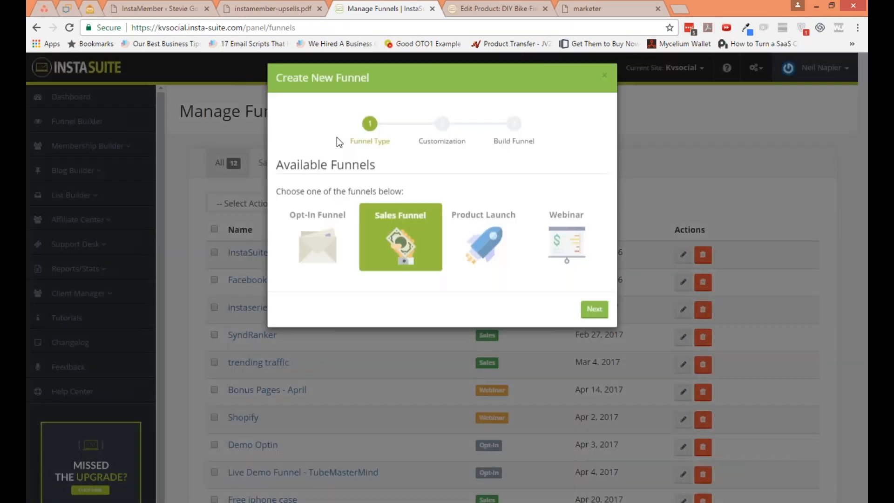
left_click(566, 247)
left_click(594, 314)
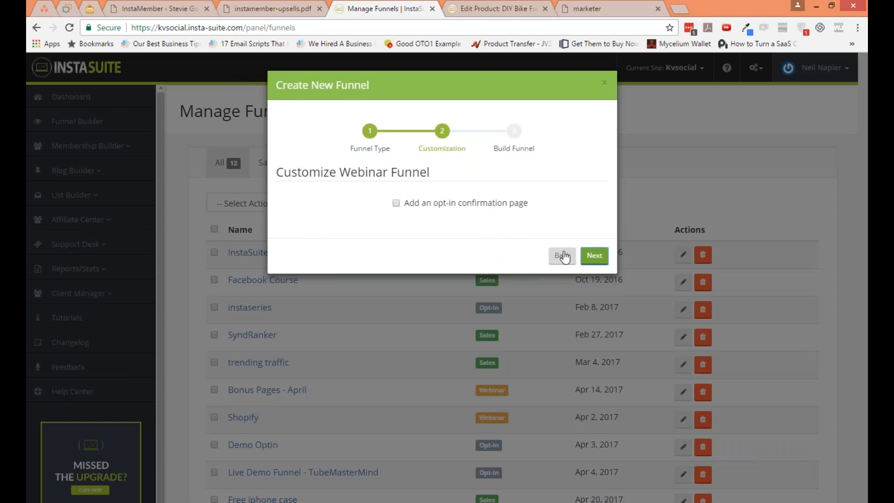
left_click(594, 256)
left_click(461, 207)
type("webinar demo")
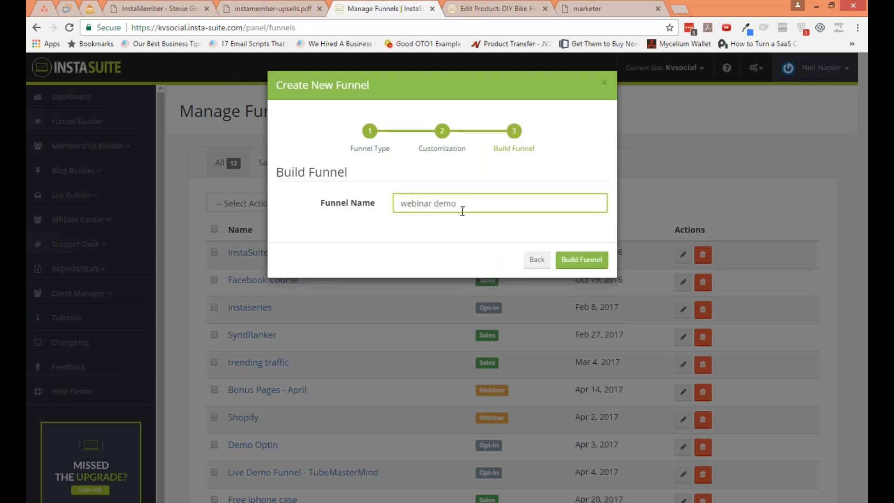
left_click(582, 260)
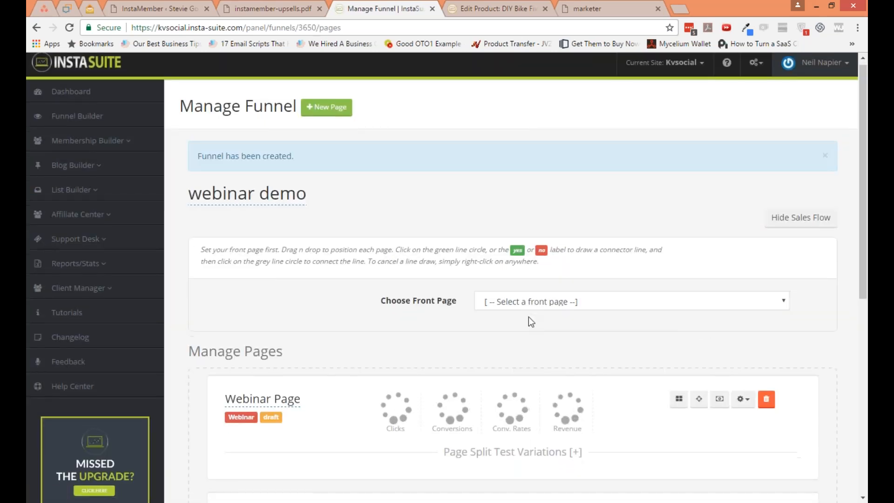
- Examine the list of pages included in the webinar demo funnel
scroll(530, 317, "down", 3)
scroll(529, 317, "down", 2)
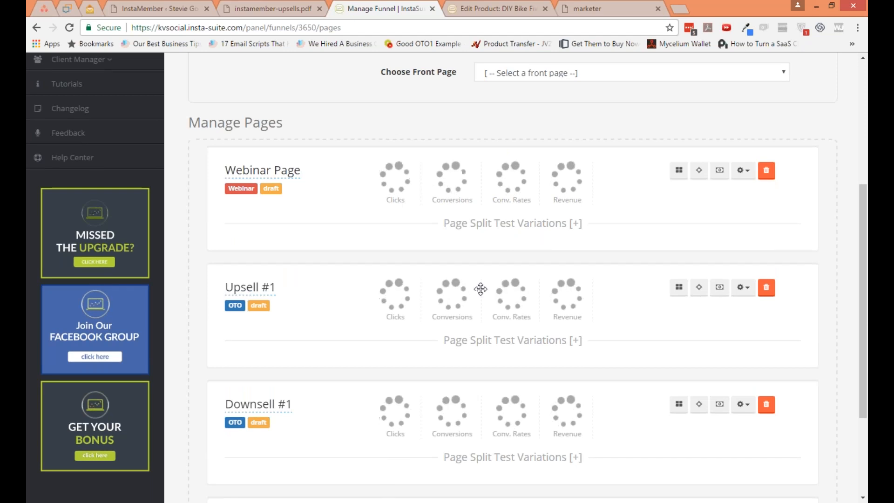
scroll(480, 291, "down", 2)
scroll(481, 289, "down", 2)
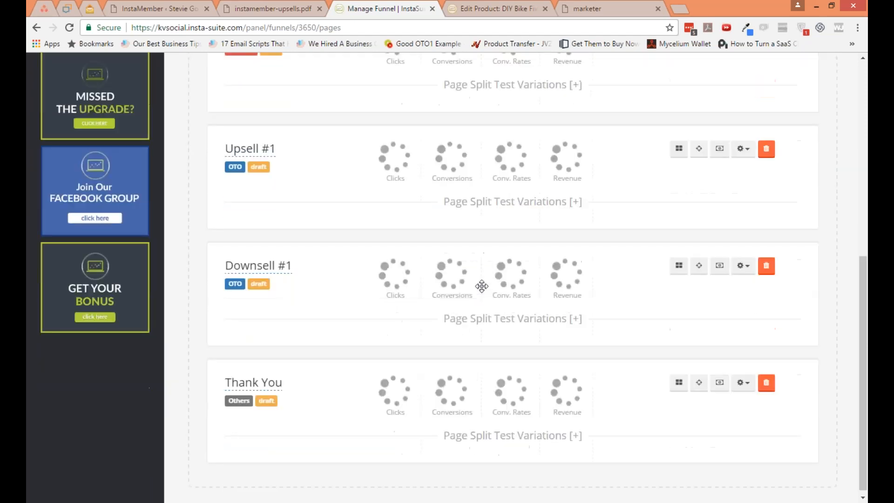
scroll(482, 286, "up", 4)
scroll(376, 326, "down", 3)
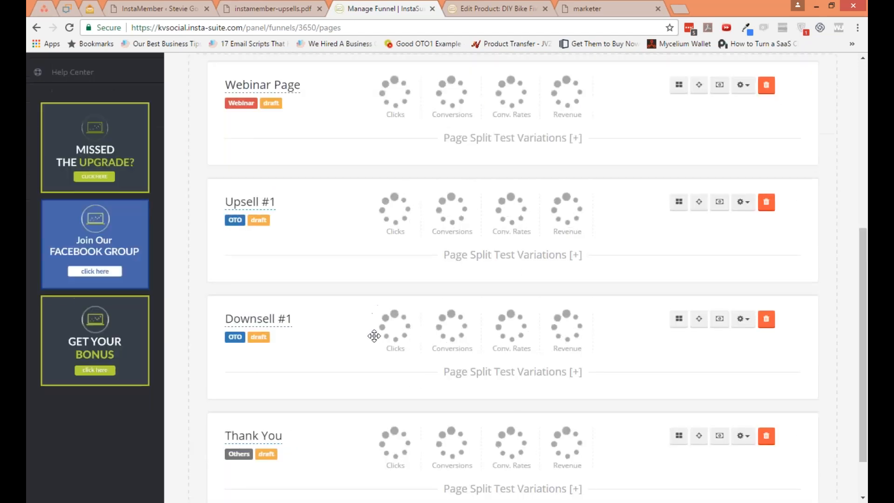
- Open the template chooser for the Webinar Page and filter the webinar templates to the Webinar Sign-Up sub-type
scroll(661, 274, "up", 4)
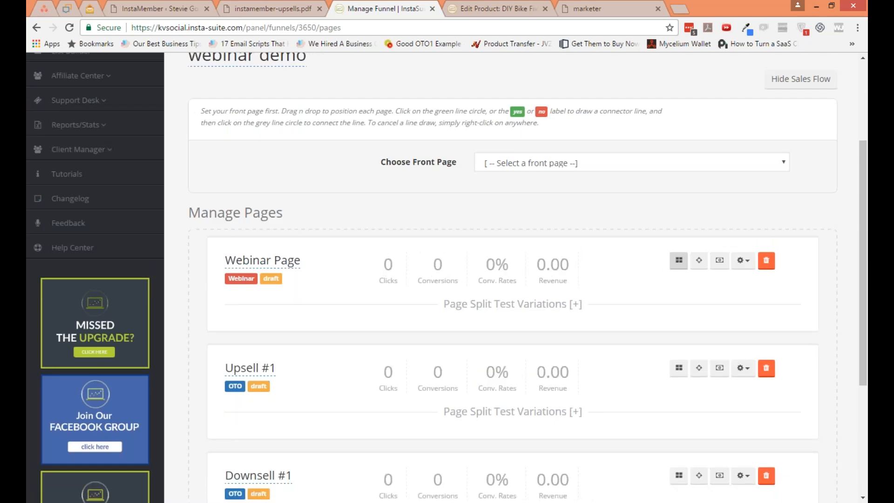
left_click(678, 261)
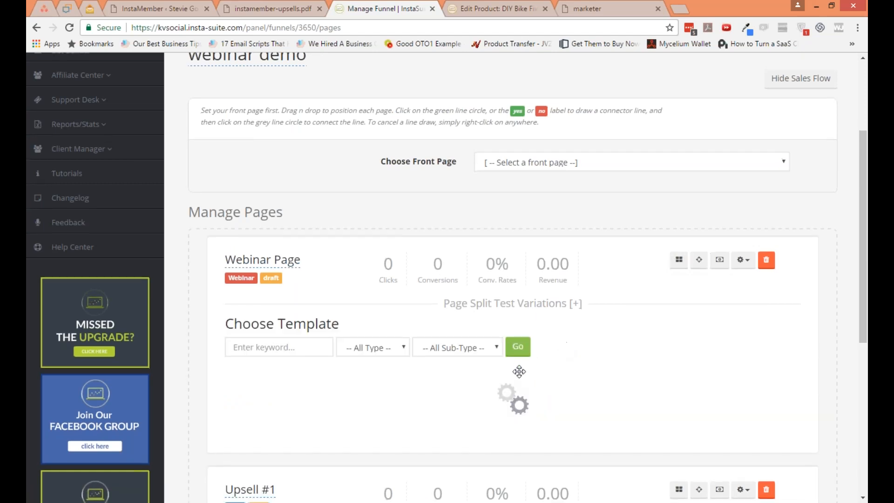
scroll(519, 371, "down", 3)
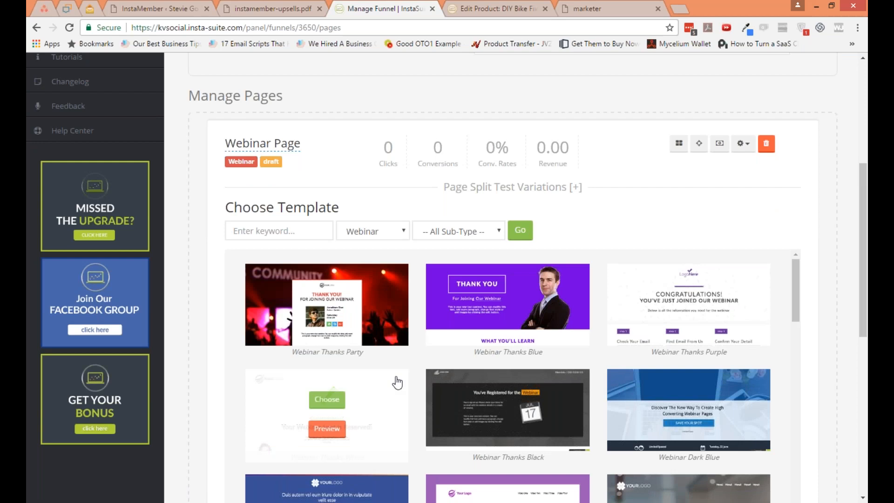
scroll(397, 384, "down", 1)
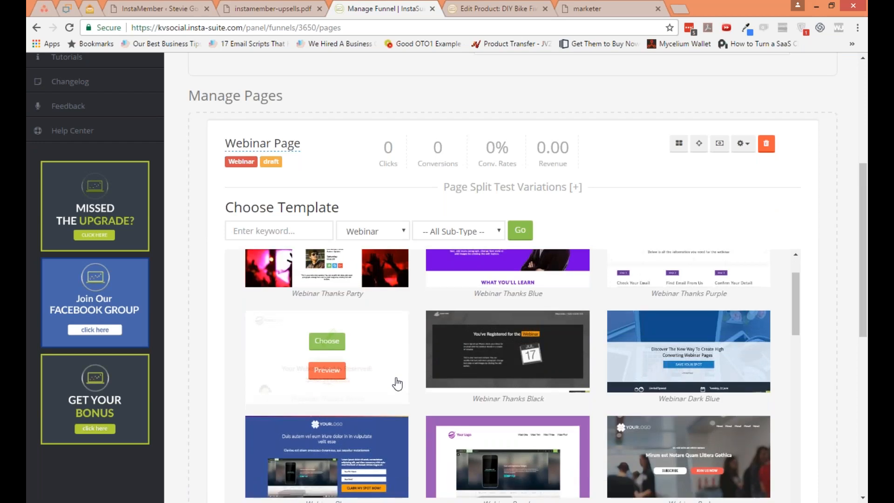
left_click(456, 231)
left_click(468, 258)
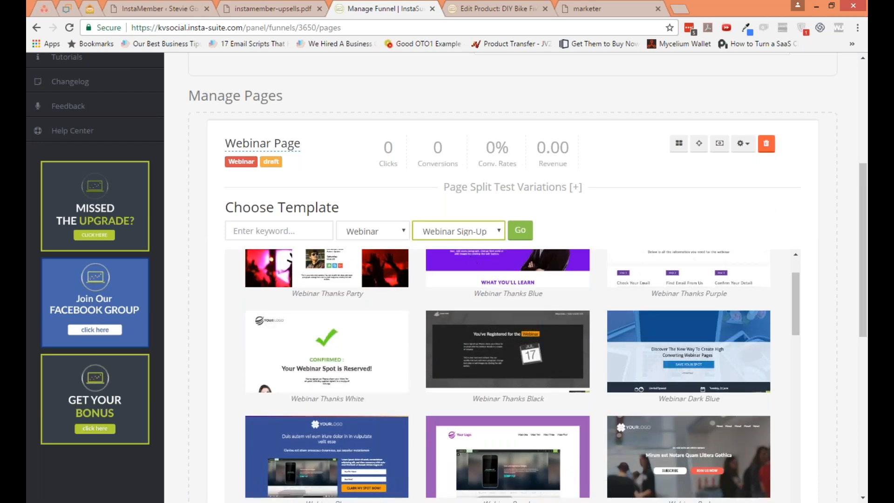
left_click(520, 230)
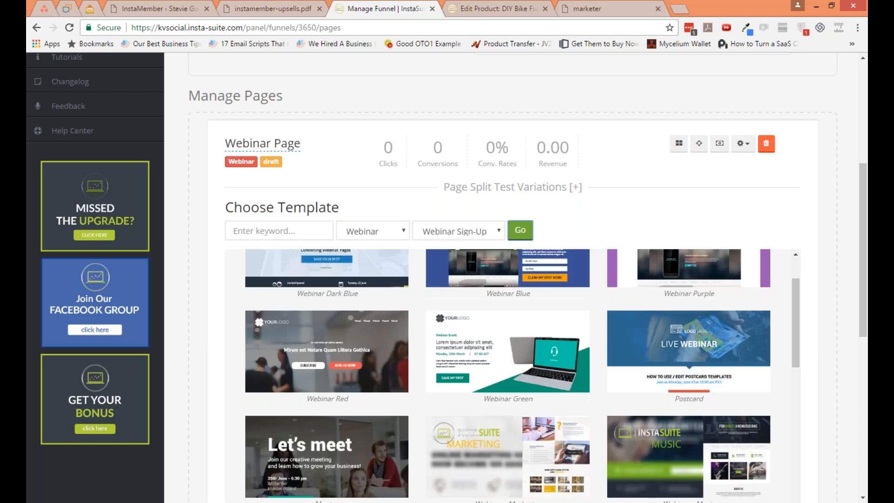
- Examine the range of sign-up templates offered for the Webinar Page
scroll(508, 284, "up", 1)
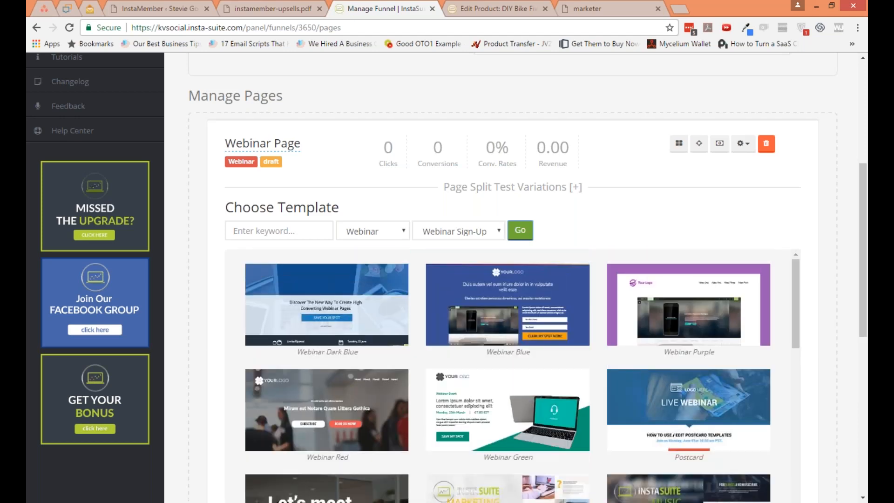
scroll(412, 365, "up", 1)
scroll(412, 366, "up", 1)
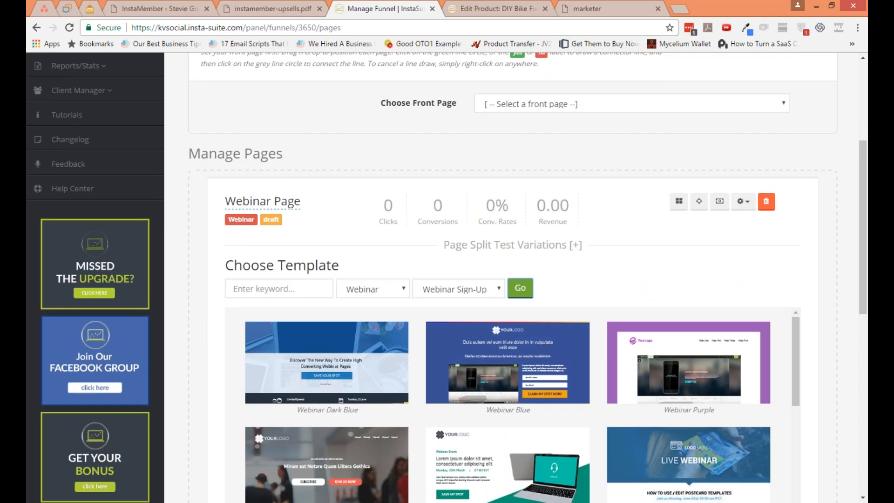
scroll(412, 365, "down", 2)
scroll(742, 385, "down", 5)
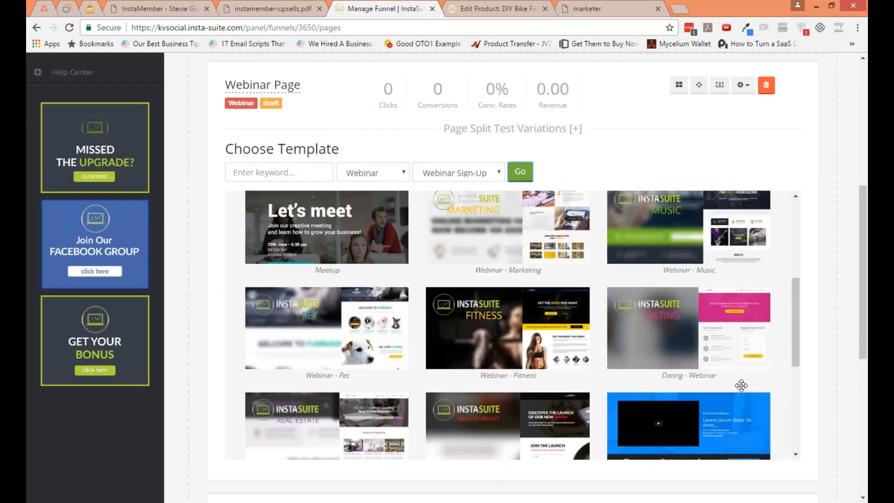
scroll(729, 383, "down", 1)
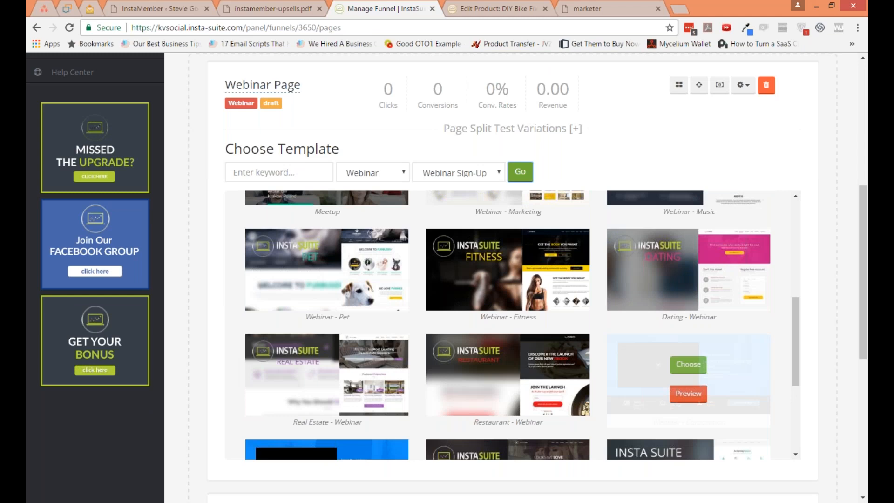
scroll(700, 399, "down", 3)
scroll(700, 400, "up", 3)
scroll(699, 399, "up", 2)
scroll(697, 398, "up", 3)
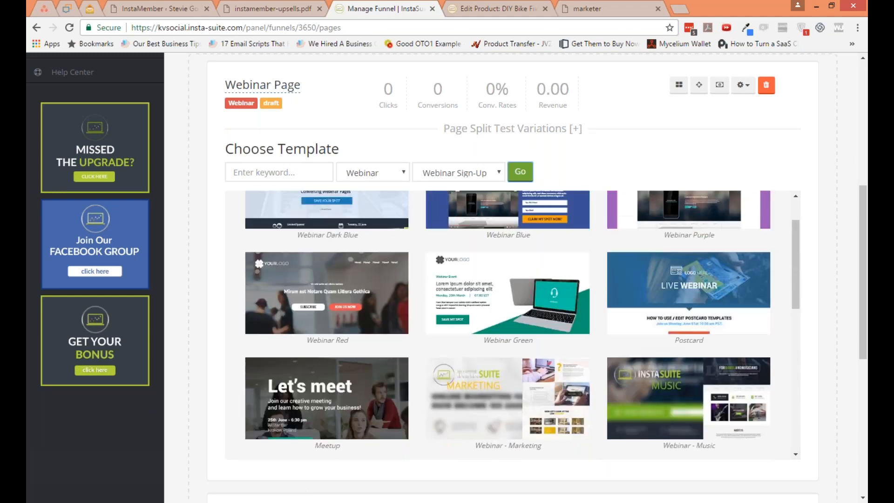
- Preview the Webinar Green template, return to the funnel manager, and look over the remaining templates and funnel pages
left_click(519, 294)
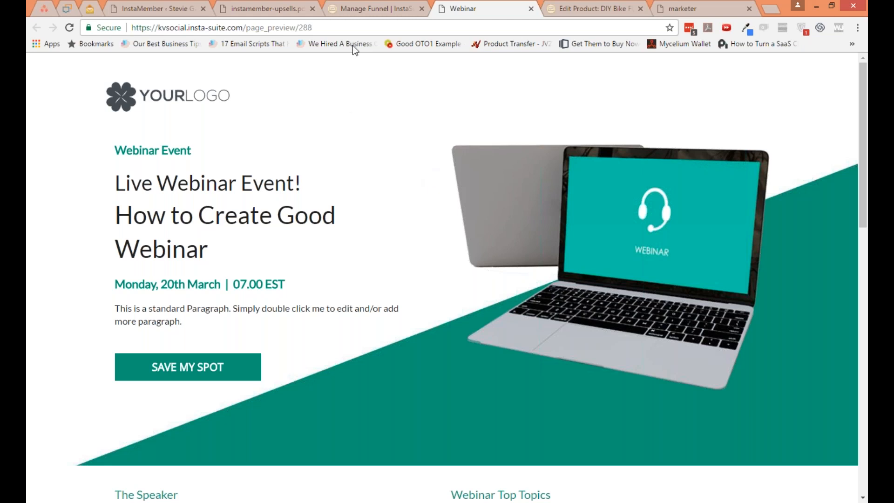
left_click(368, 13)
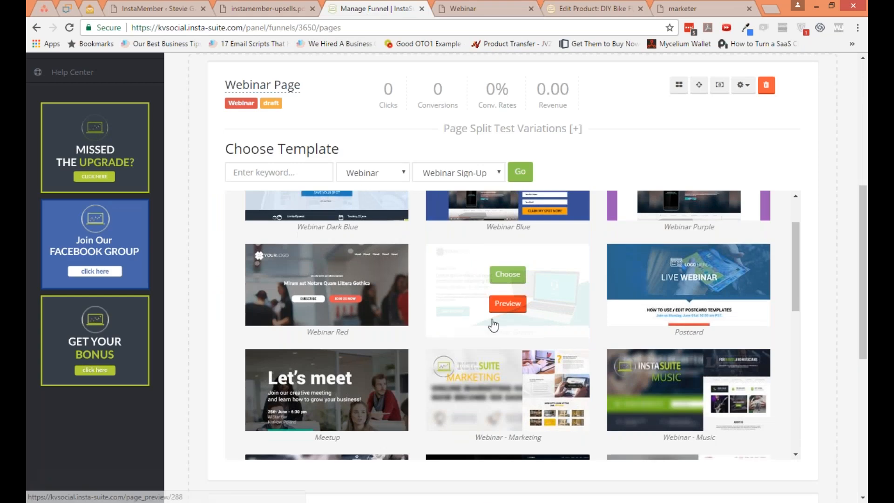
scroll(493, 326, "down", 4)
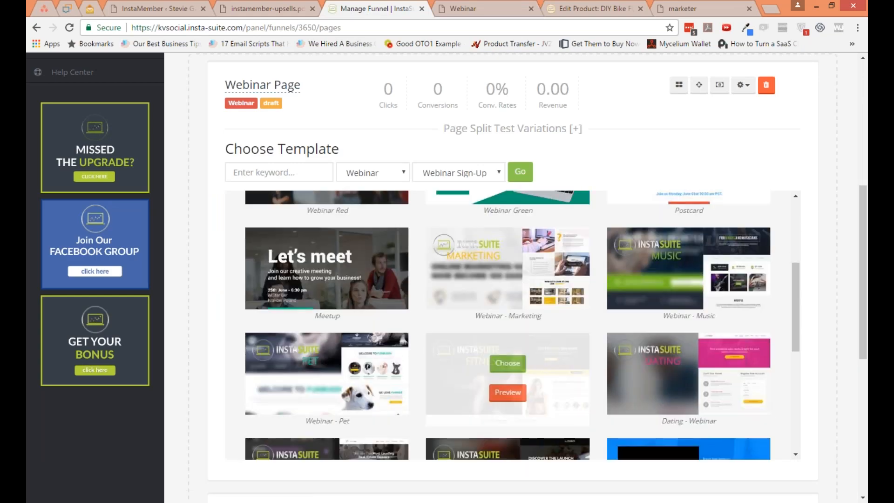
scroll(508, 326, "down", 2)
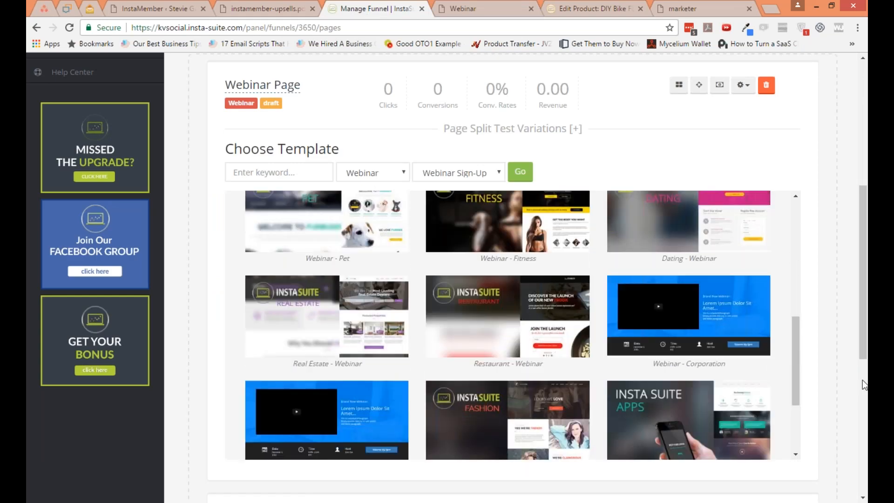
scroll(863, 380, "down", 1)
scroll(828, 408, "down", 3)
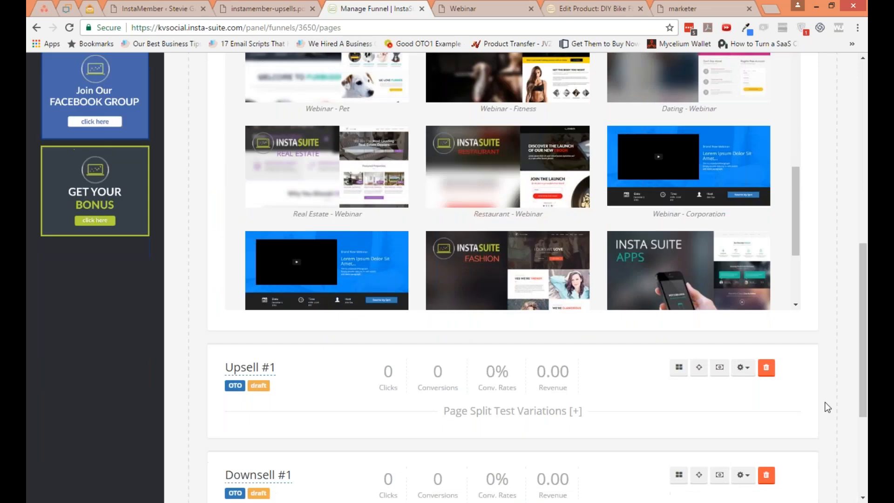
scroll(828, 408, "down", 3)
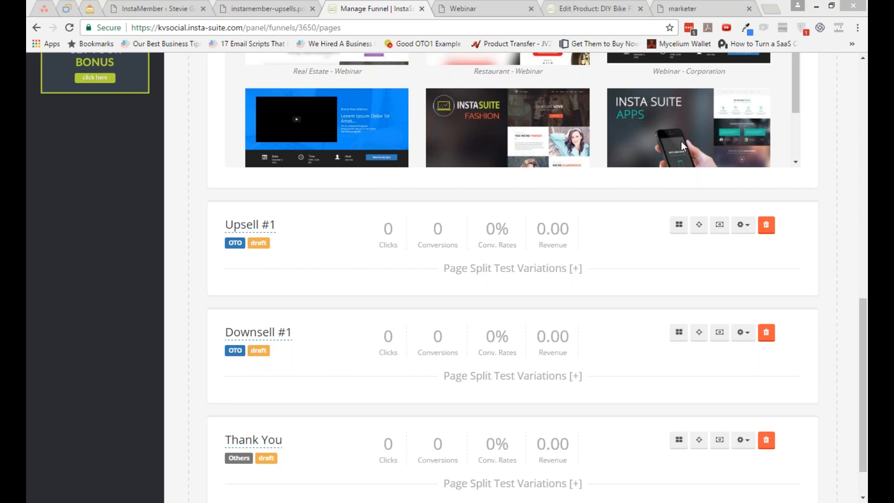
- Confirm ending the GoToWebinar session for everyone
left_click(479, 272)
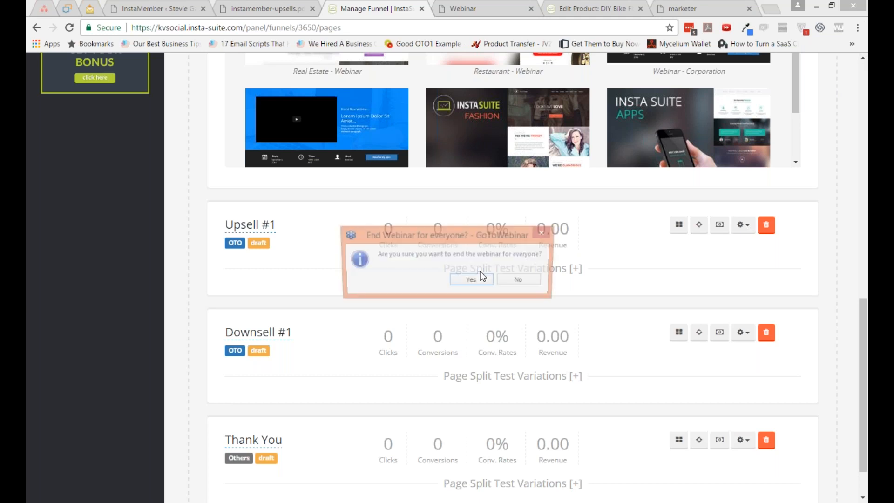